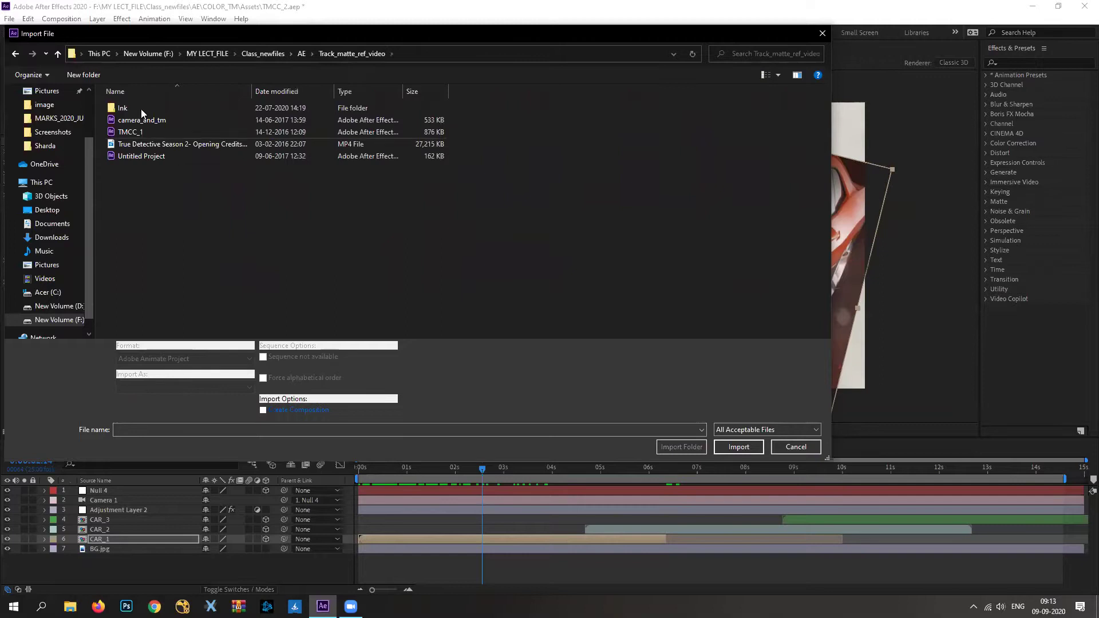
Import Vignette_1 from the Ink folder's Photos.Images subfolder as a single still with the JPEG sequence option off.
{"action": "double_click", "coordinate": [133, 105]}
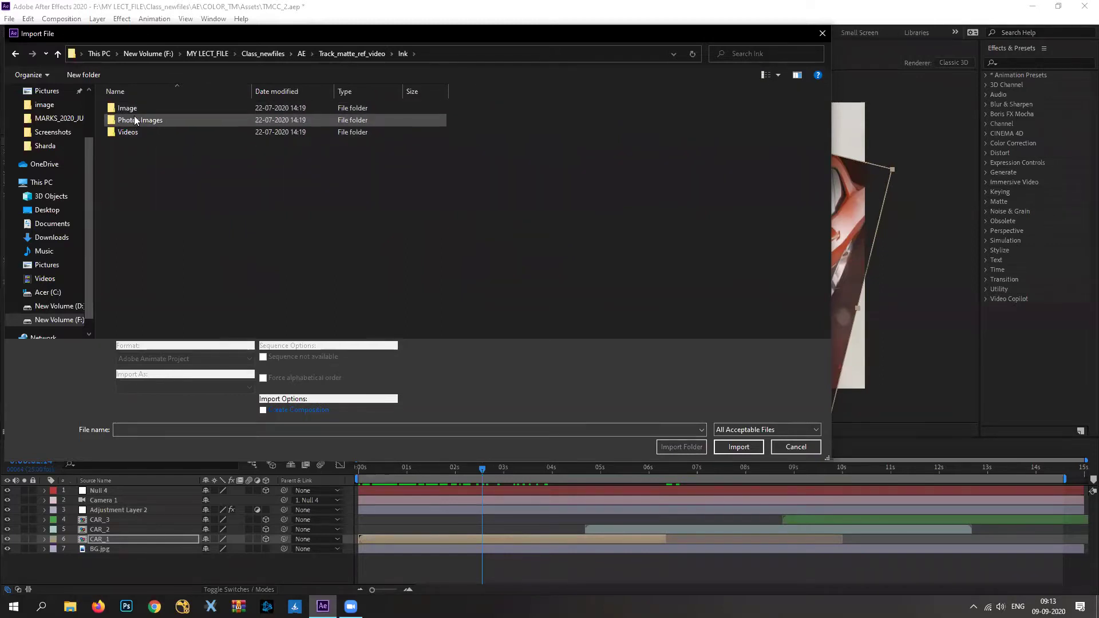
{"action": "left_click", "coordinate": [147, 119]}
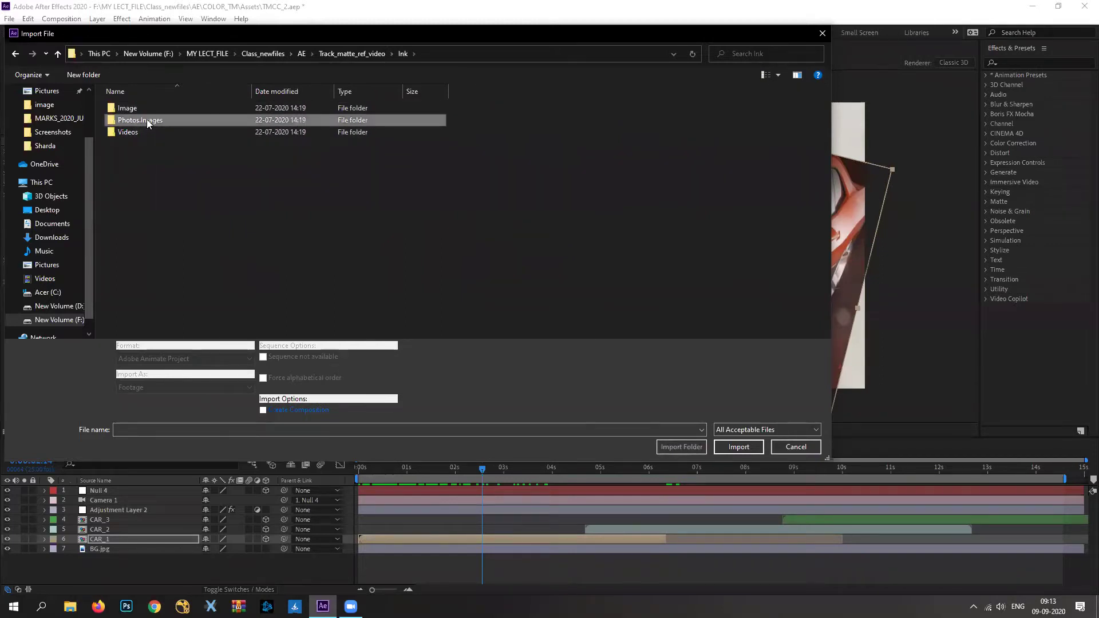
{"action": "double_click", "coordinate": [147, 119]}
{"action": "left_click", "coordinate": [15, 53]}
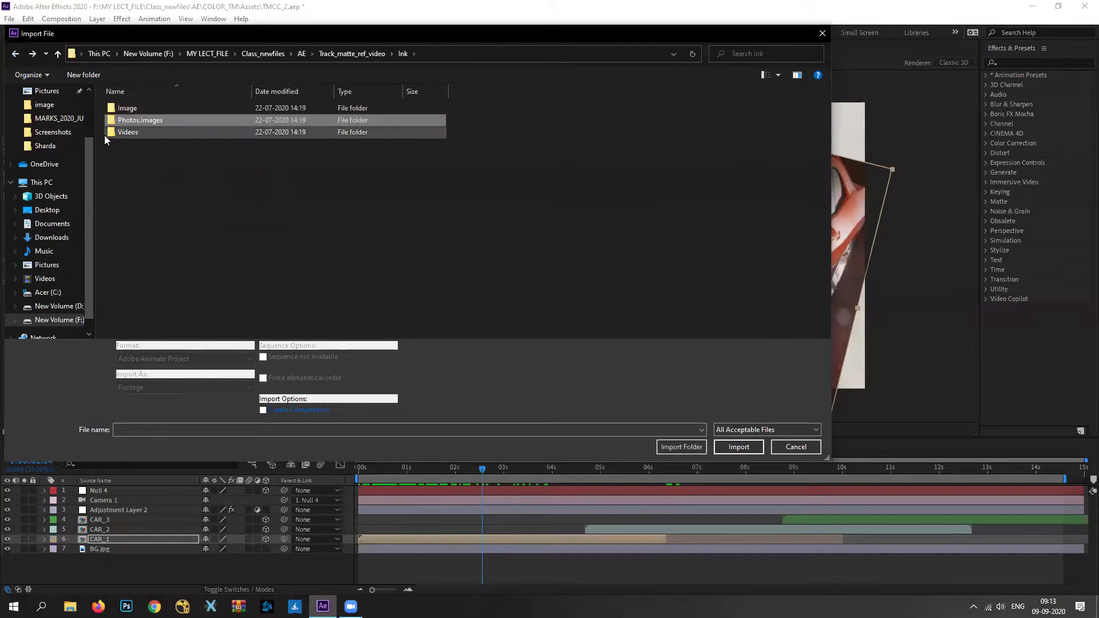
{"action": "double_click", "coordinate": [134, 122]}
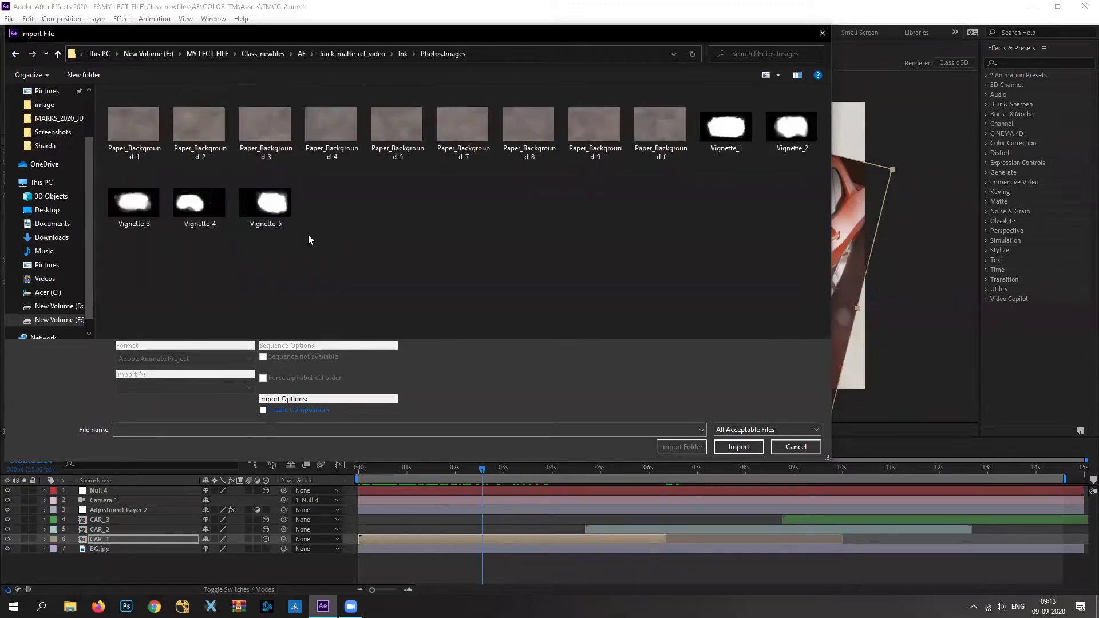
{"action": "left_click", "coordinate": [725, 139]}
{"action": "left_click", "coordinate": [793, 132]}
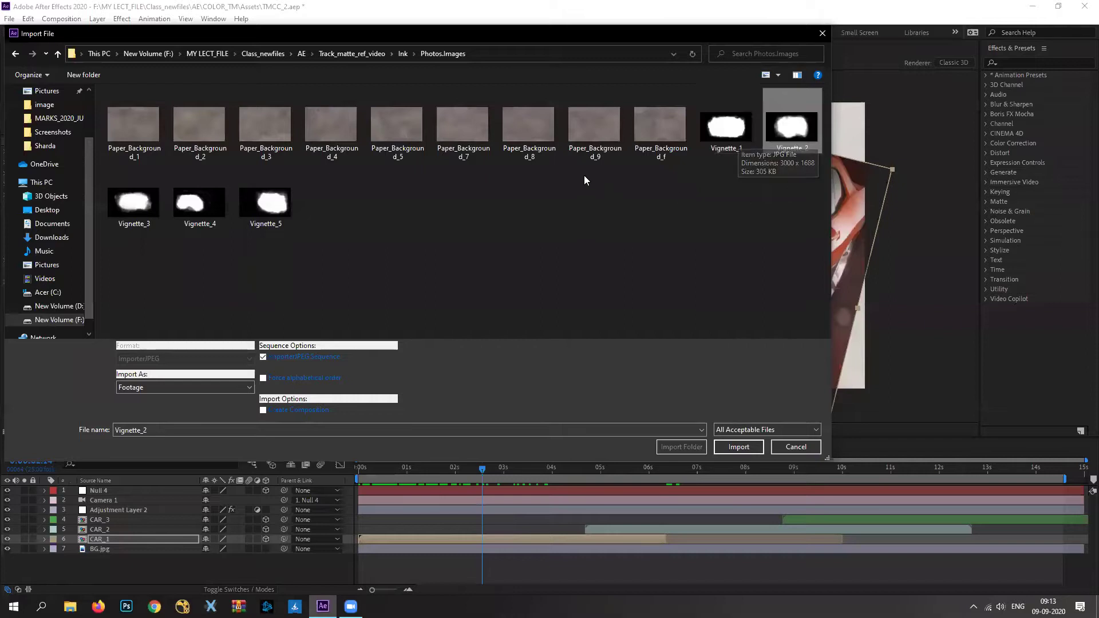
{"action": "left_click", "coordinate": [741, 136]}
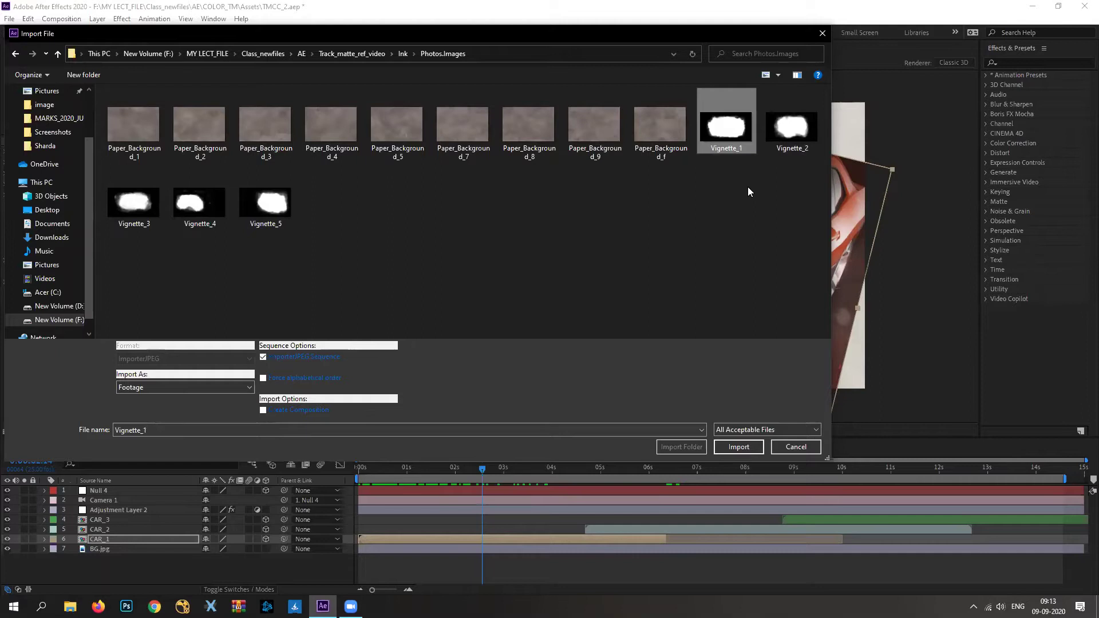
{"action": "left_click", "coordinate": [264, 357]}
{"action": "left_click", "coordinate": [738, 447]}
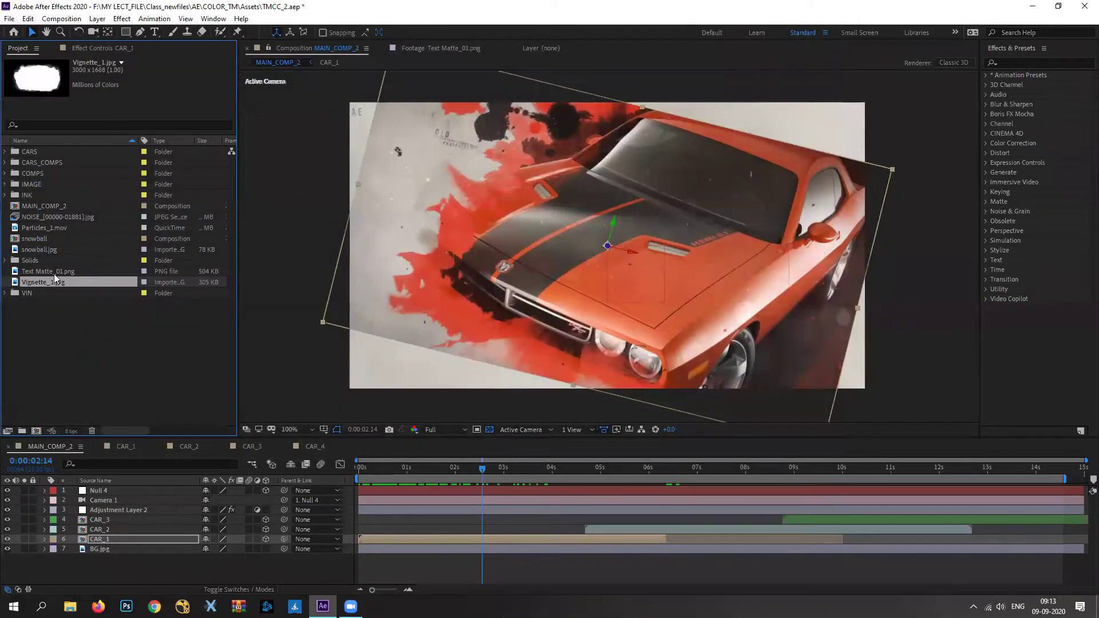
Open the Vignette_1.jpg footage and examine its white centre, soft grey edges and black border up close.
{"action": "double_click", "coordinate": [47, 282]}
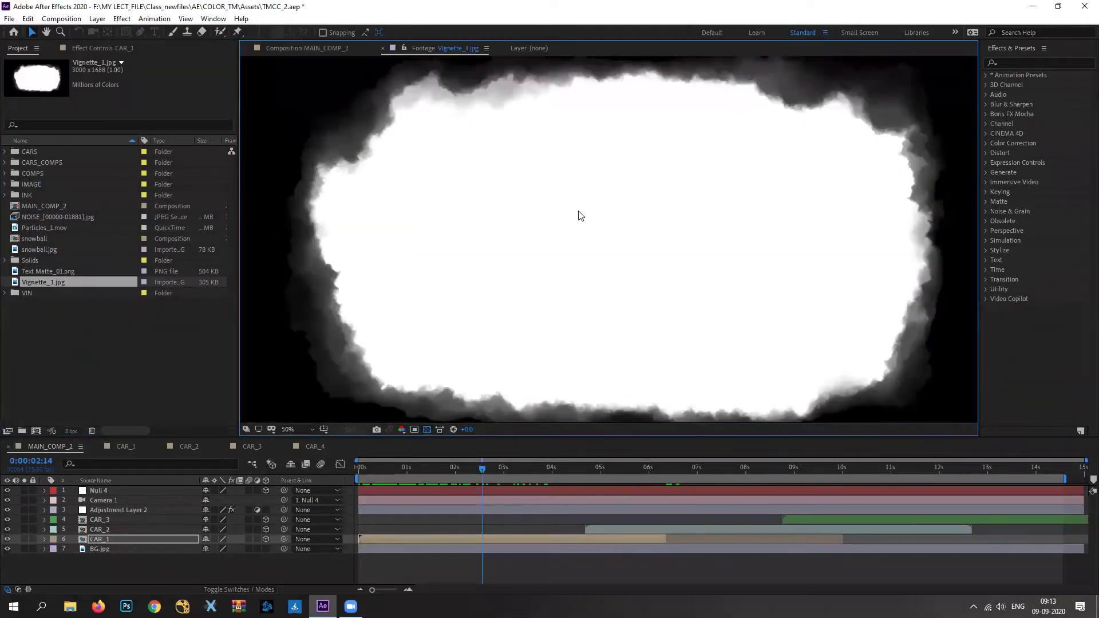
{"action": "scroll", "coordinate": [380, 263], "scroll_direction": "up", "scroll_amount": 1}
{"action": "left_click_drag", "start_coordinate": [424, 304], "coordinate": [515, 245]}
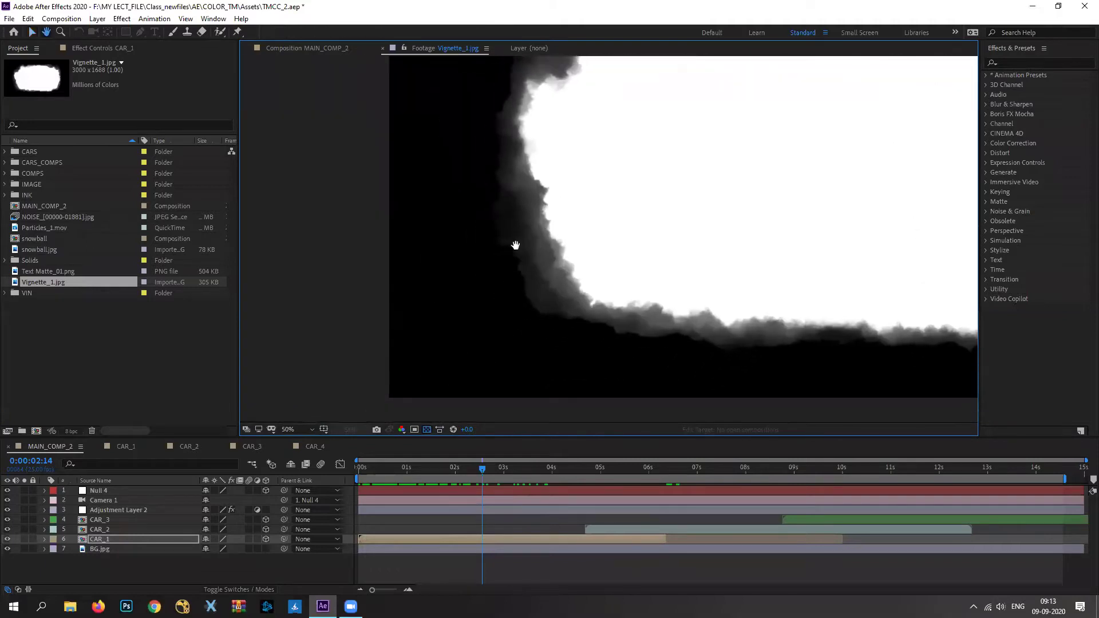
{"action": "scroll", "coordinate": [651, 243], "scroll_direction": "down", "scroll_amount": 4}
{"action": "scroll", "coordinate": [661, 245], "scroll_direction": "up", "scroll_amount": 2}
{"action": "scroll", "coordinate": [662, 244], "scroll_direction": "up", "scroll_amount": 1}
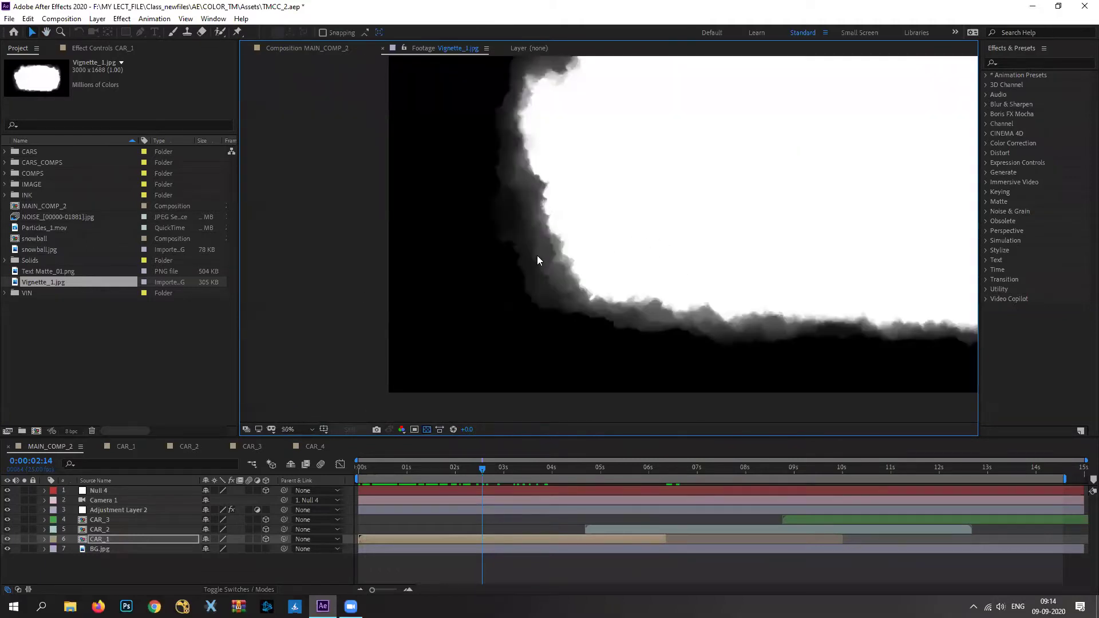
{"action": "scroll", "coordinate": [527, 288], "scroll_direction": "up", "scroll_amount": 1}
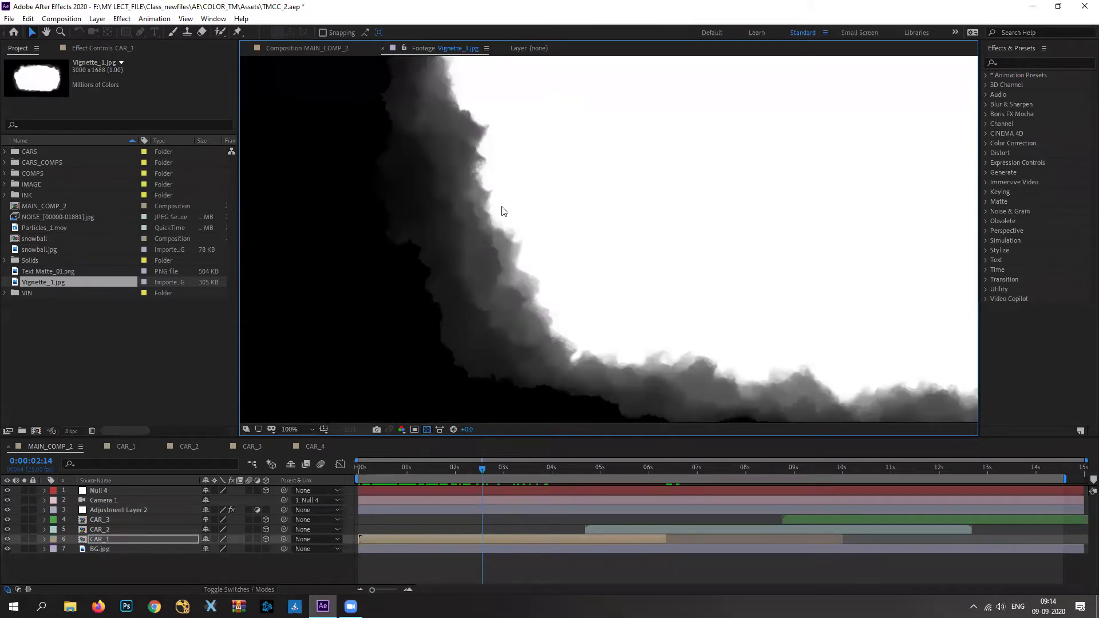
{"action": "scroll", "coordinate": [506, 213], "scroll_direction": "up", "scroll_amount": 1}
{"action": "scroll", "coordinate": [447, 263], "scroll_direction": "down", "scroll_amount": 2}
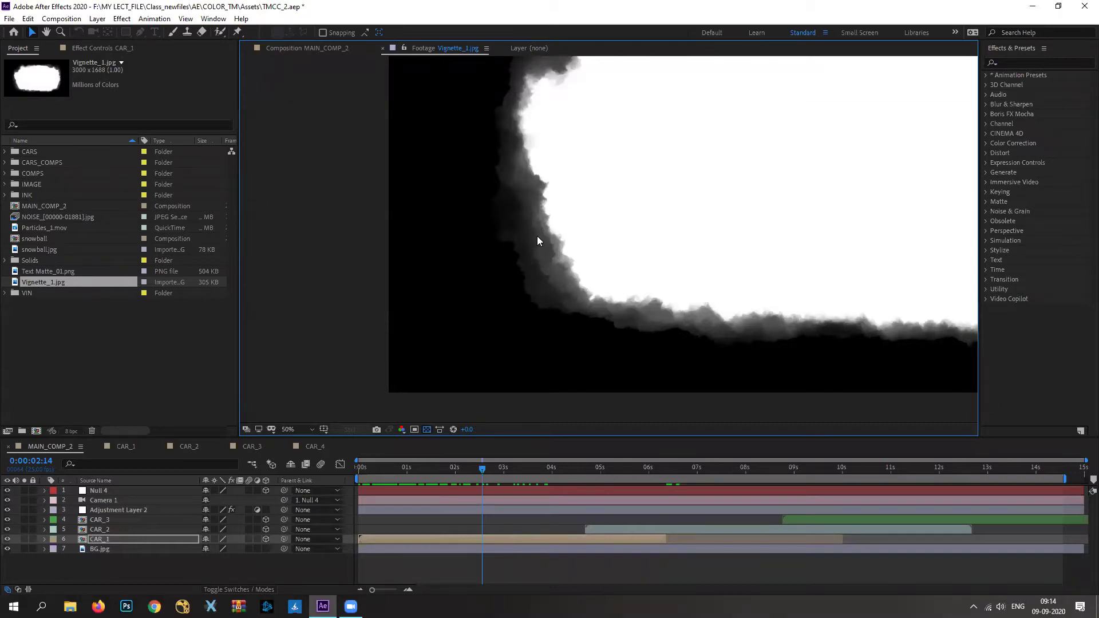
{"action": "scroll", "coordinate": [584, 196], "scroll_direction": "down", "scroll_amount": 1}
{"action": "scroll", "coordinate": [726, 199], "scroll_direction": "up", "scroll_amount": 1}
{"action": "scroll", "coordinate": [726, 240], "scroll_direction": "down", "scroll_amount": 2}
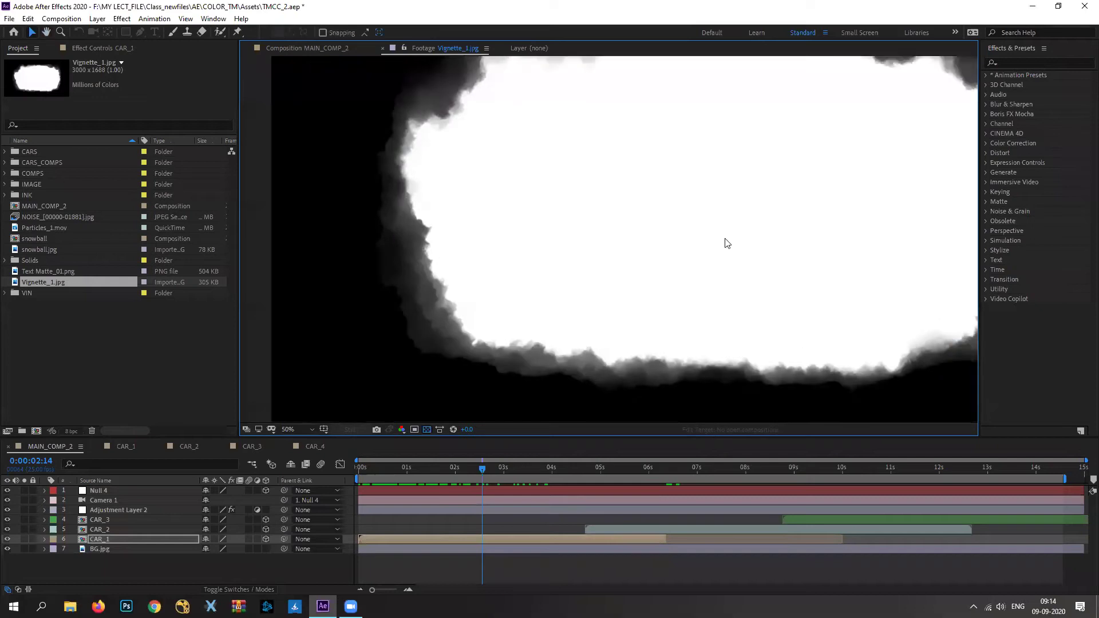
{"action": "scroll", "coordinate": [728, 241], "scroll_direction": "up", "scroll_amount": 1}
{"action": "scroll", "coordinate": [731, 240], "scroll_direction": "down", "scroll_amount": 1}
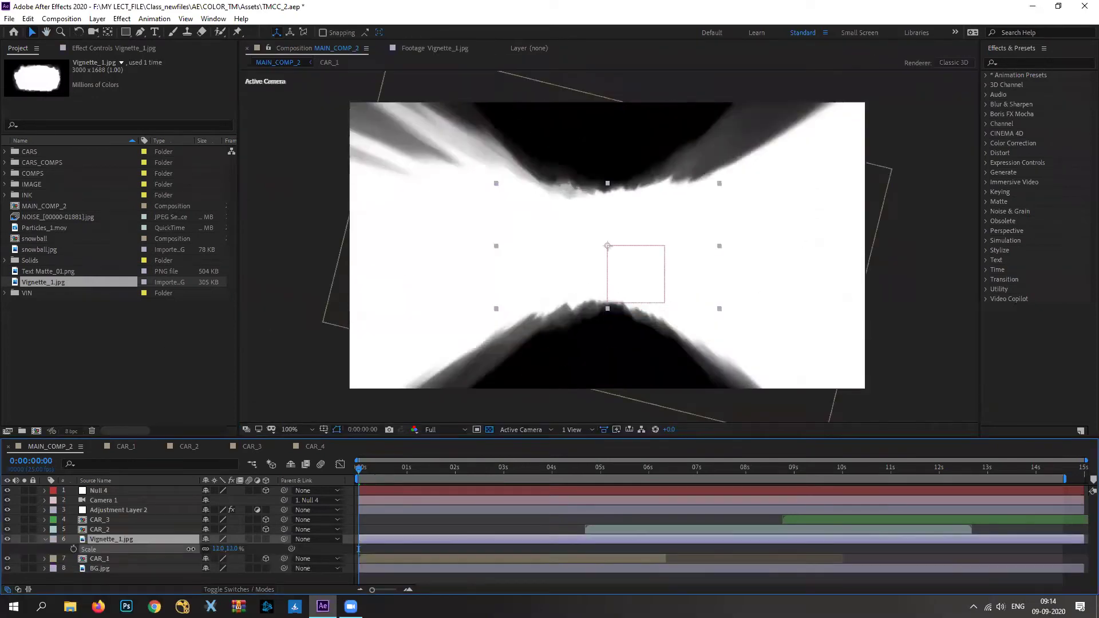
Scale the Vignette_1.jpg layer above CAR_1 to 9%, go to 0:00:01:09 and display the layer mode and track matte settings.
{"action": "left_click_drag", "start_coordinate": [217, 549], "coordinate": [203, 549]}
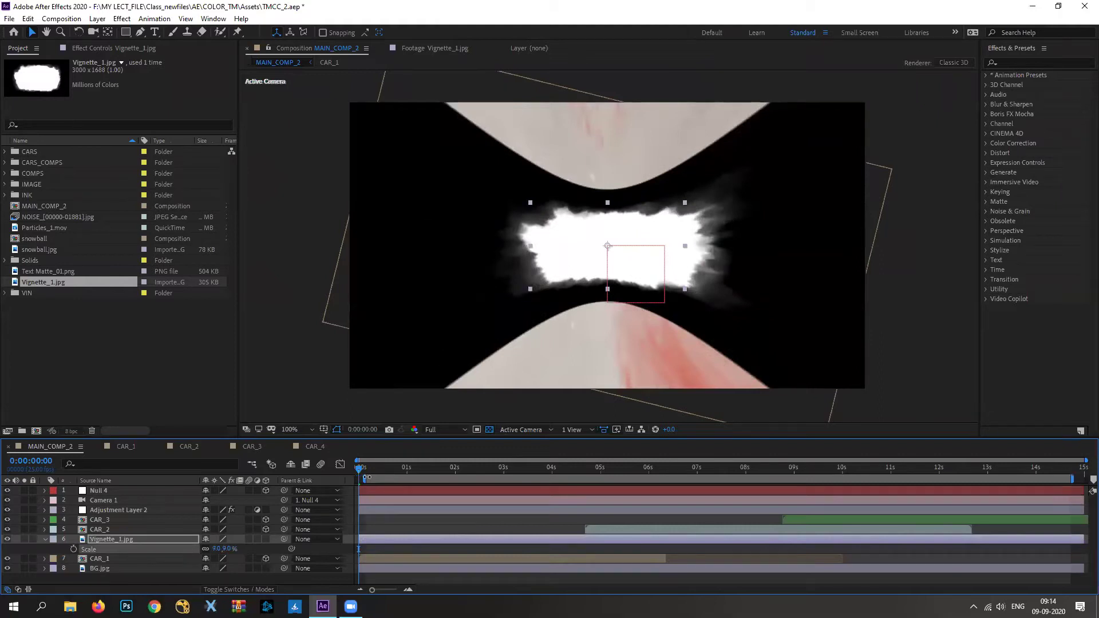
{"action": "left_click_drag", "start_coordinate": [363, 476], "coordinate": [425, 474]}
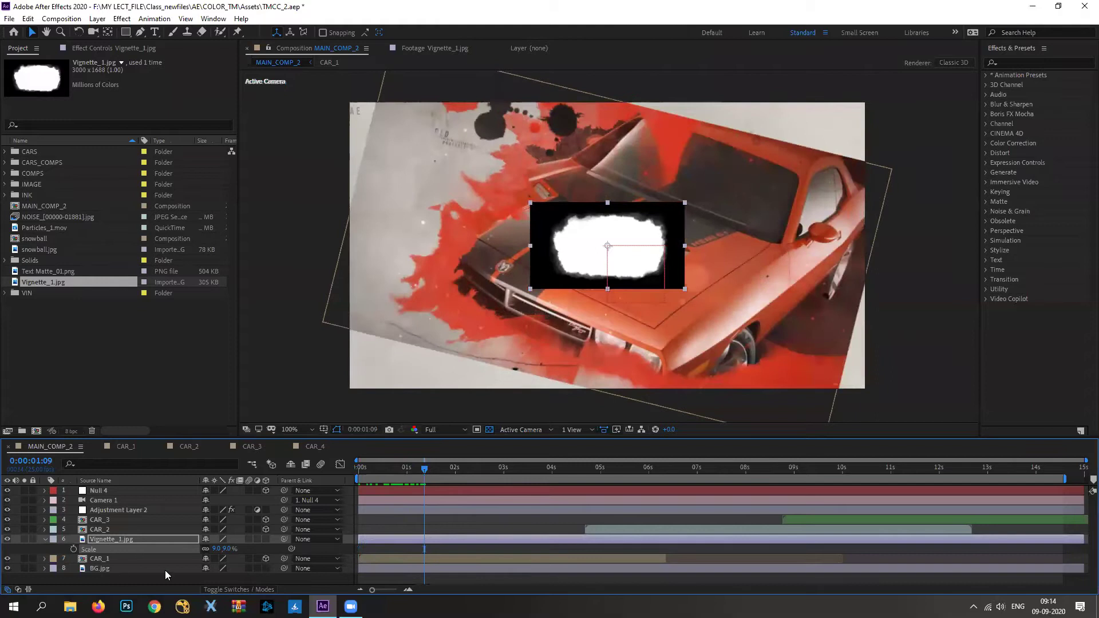
{"action": "left_click", "coordinate": [149, 542]}
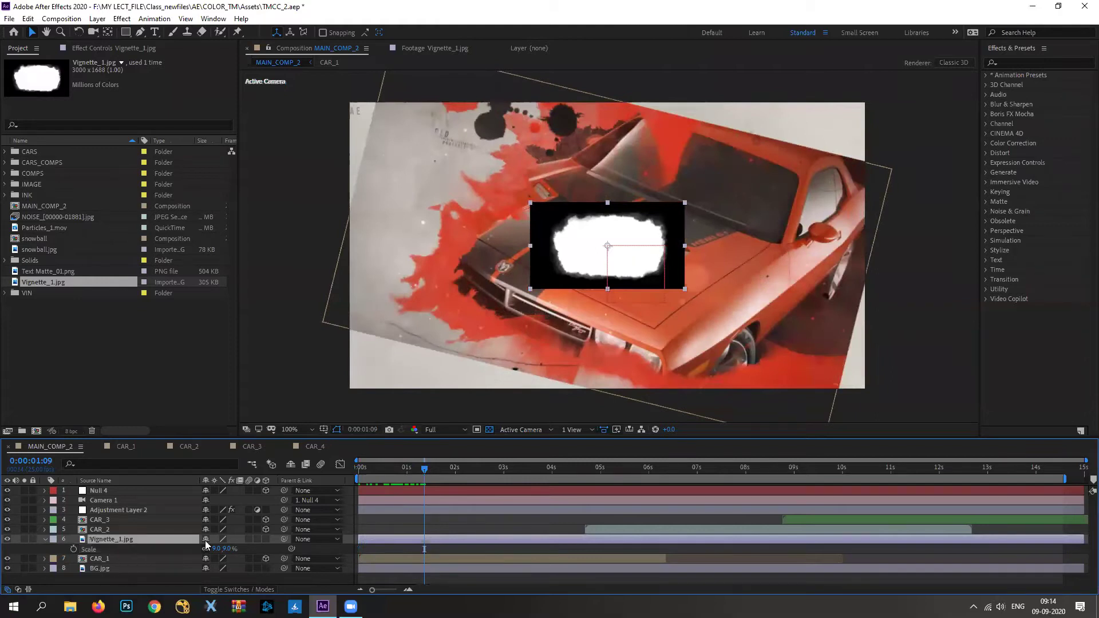
{"action": "left_click", "coordinate": [249, 588]}
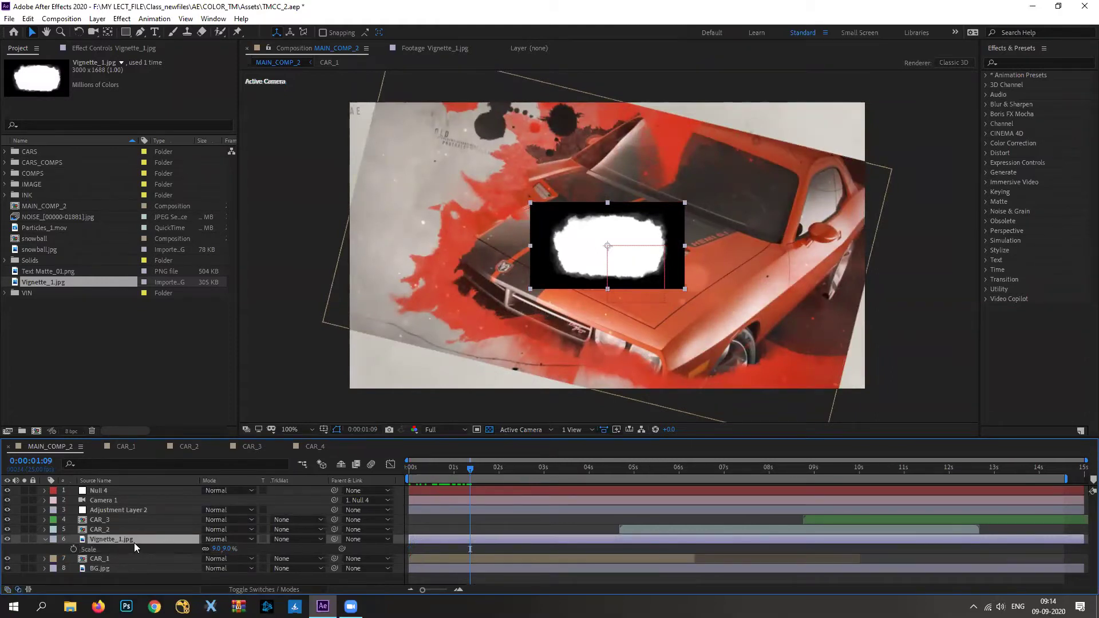
Enlarge the Vignette_1.jpg layer and rotate it 14° to match the Z Rotation of CAR_1.
{"action": "mouse_move", "coordinate": [229, 548]}
{"action": "left_mouse_down"}
{"action": "mouse_move", "coordinate": [241, 548]}
{"action": "mouse_move", "coordinate": [228, 549]}
{"action": "left_mouse_up"}
{"action": "key", "text": "r"}
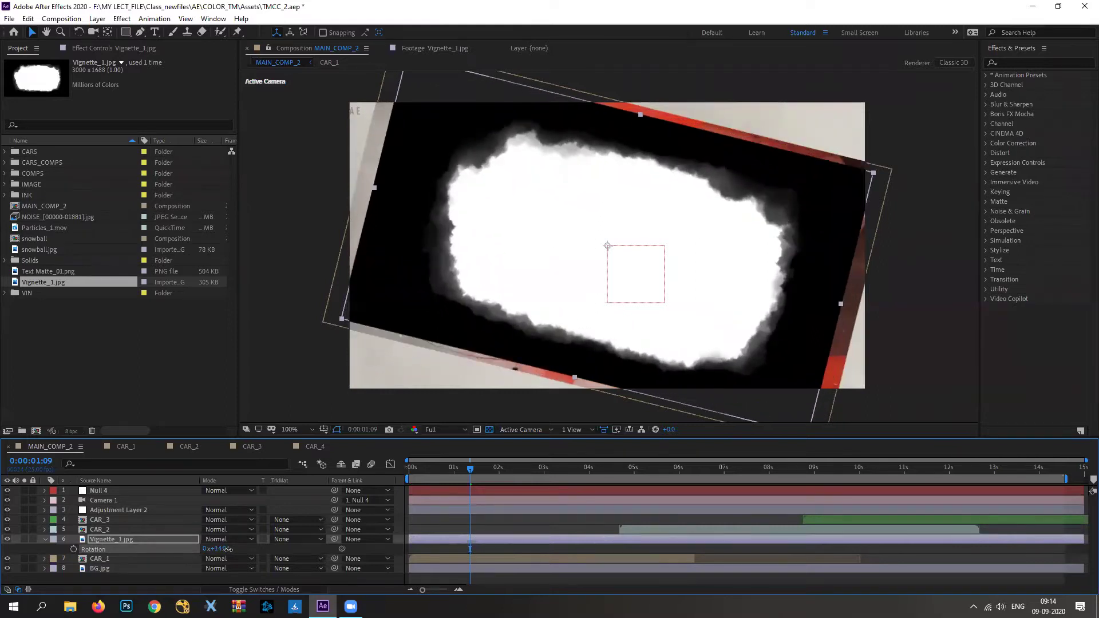
{"action": "left_click", "coordinate": [107, 558]}
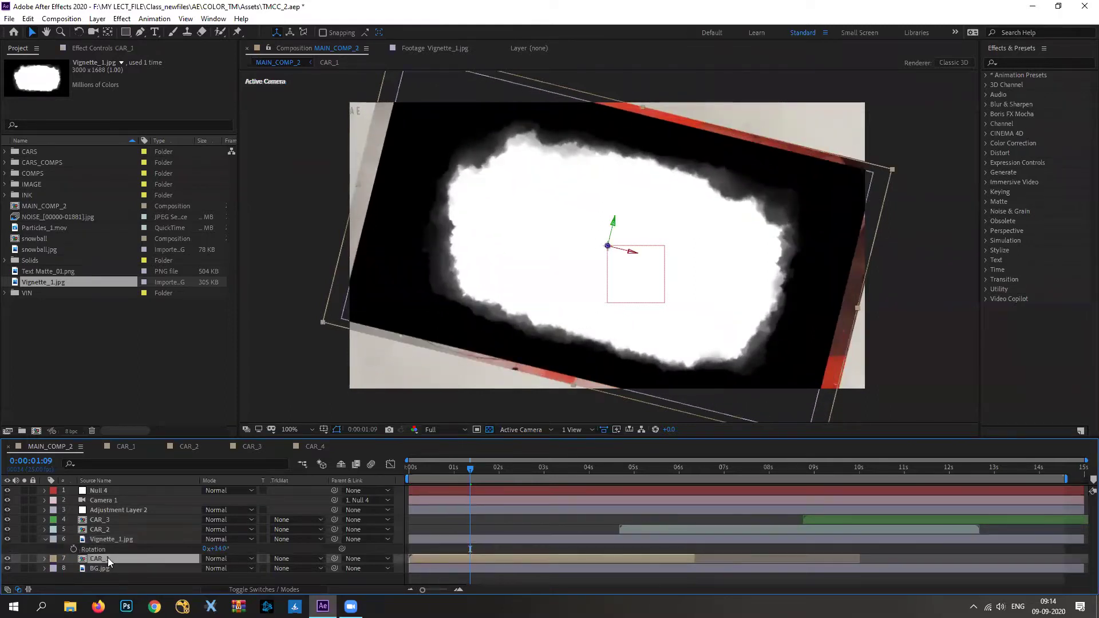
{"action": "key", "text": "r"}
{"action": "scroll", "coordinate": [243, 580], "scroll_direction": "down", "scroll_amount": 1}
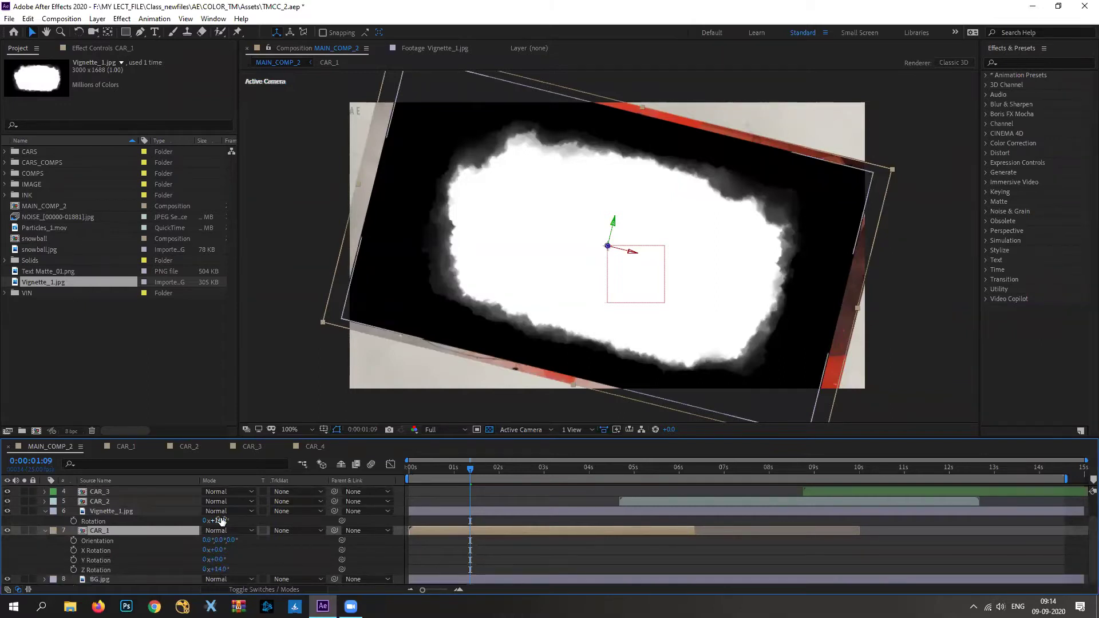
Set the Vignette_1.jpg layer's scale to 30% so it covers the CAR_1 frame, and collapse both layers' properties.
{"action": "left_click", "coordinate": [110, 514]}
{"action": "key", "text": "s"}
{"action": "left_click_drag", "start_coordinate": [230, 521], "coordinate": [235, 521]}
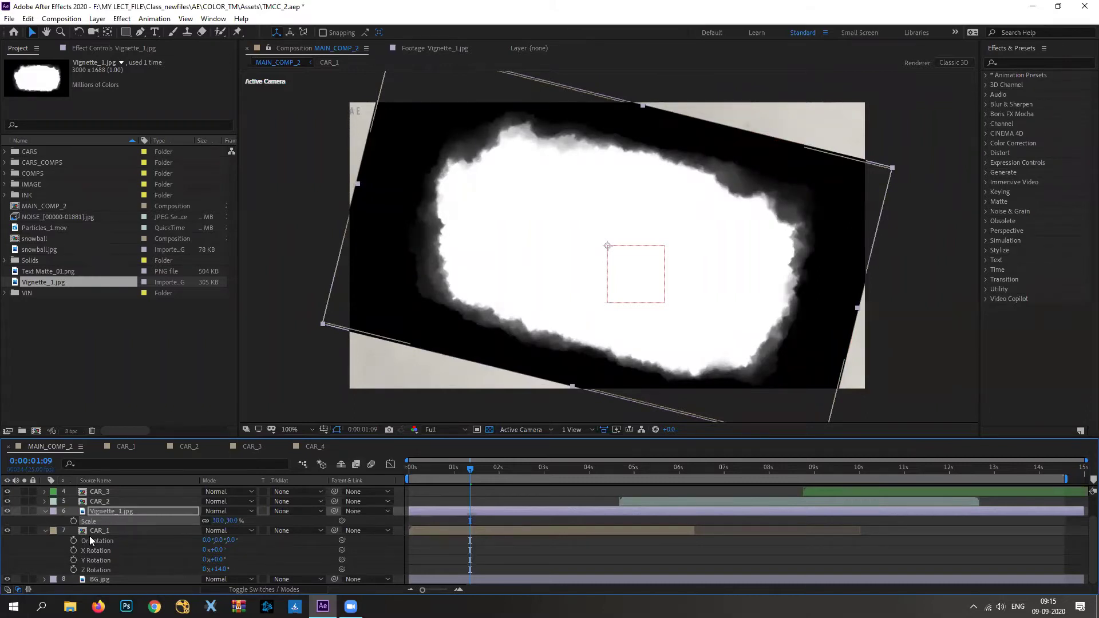
{"action": "left_click", "coordinate": [45, 511]}
{"action": "left_click", "coordinate": [46, 522]}
Give CAR_1 a luma track matte from Vignette_1.jpg and preview it around 0:00:01:01.
{"action": "left_click", "coordinate": [297, 548]}
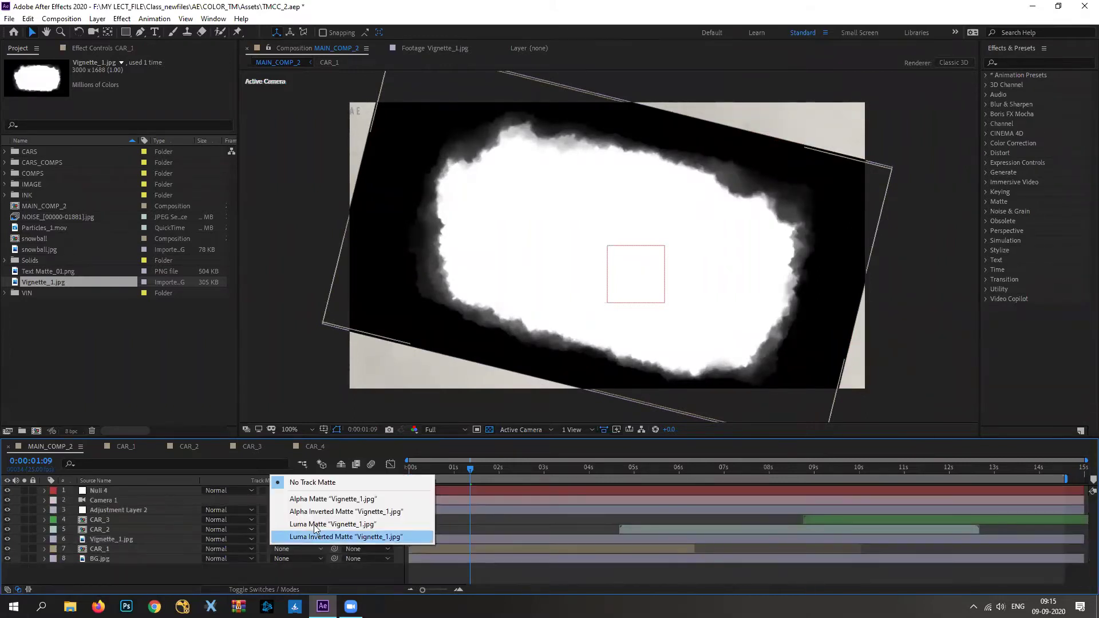
{"action": "left_click", "coordinate": [320, 539]}
{"action": "left_click_drag", "start_coordinate": [469, 469], "coordinate": [454, 493]}
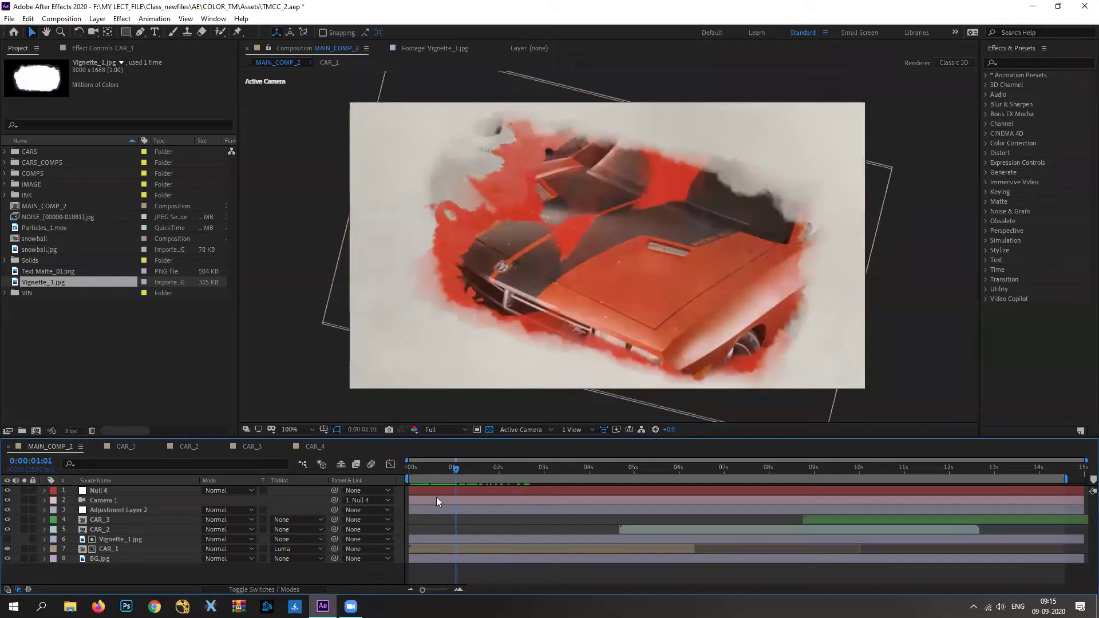
Set CAR_1 to No Track Matte for comparison and restore Luma Matte "Vignette_1.jpg".
{"action": "left_click", "coordinate": [293, 549]}
{"action": "left_click", "coordinate": [312, 481]}
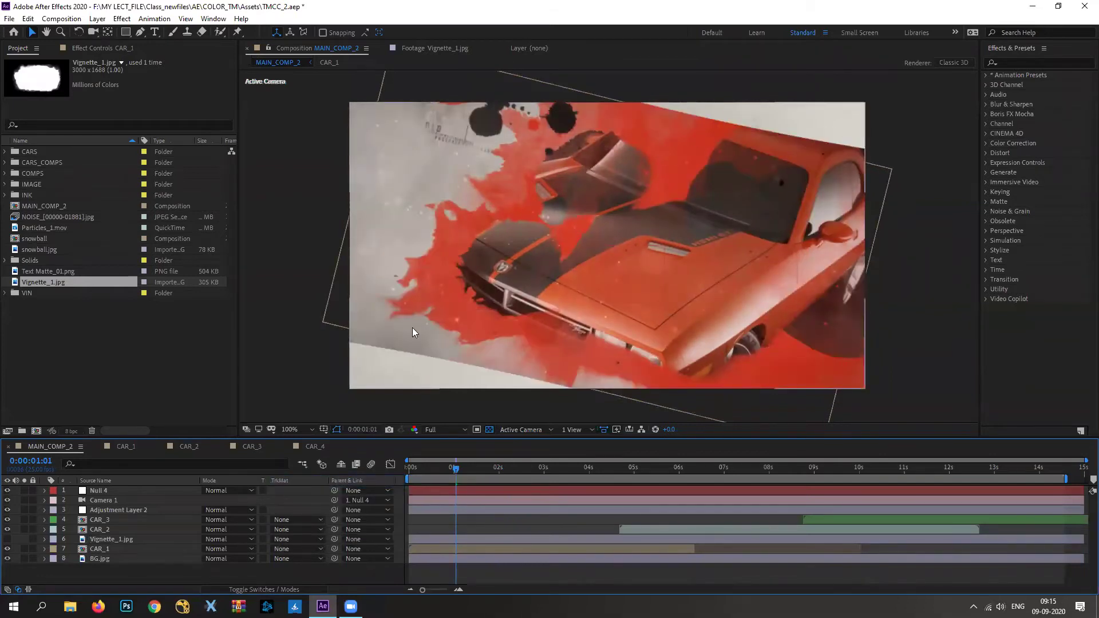
{"action": "left_click", "coordinate": [289, 548]}
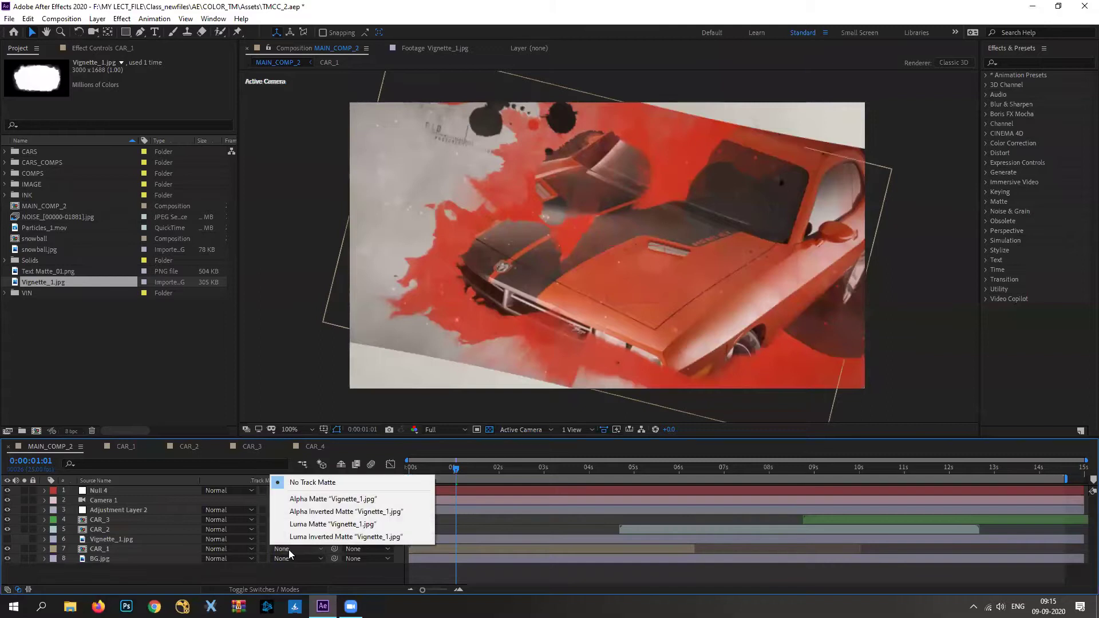
{"action": "left_click", "coordinate": [315, 525]}
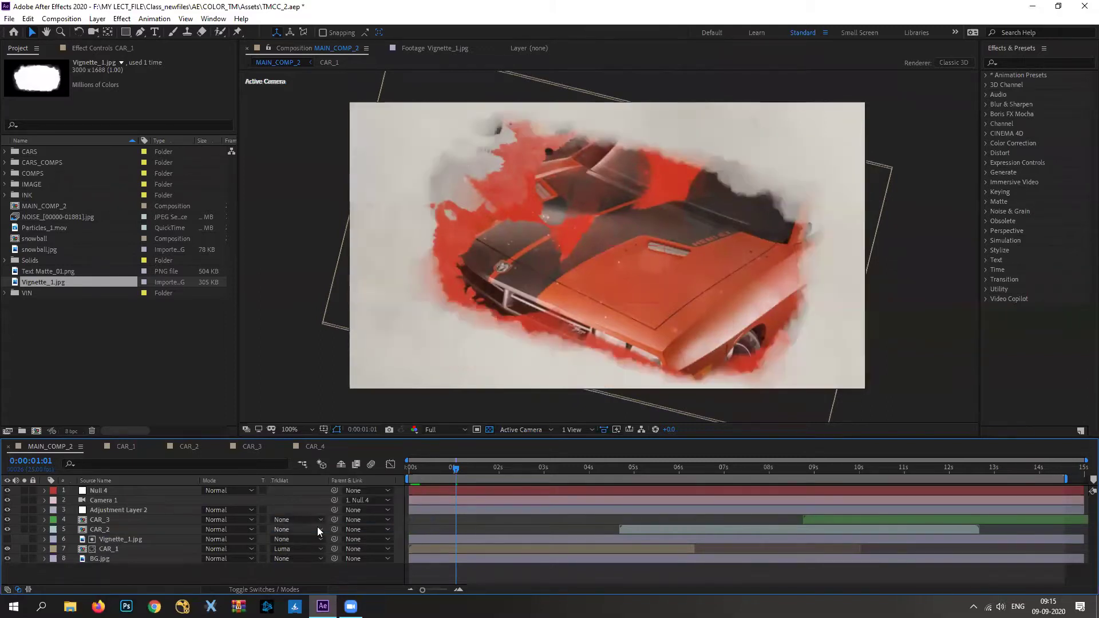
At 0:00:02:15, set the Vignette_1.jpg matte layer's scale to 35% to reveal more of the car.
{"action": "mouse_move", "coordinate": [456, 471]}
{"action": "left_mouse_down"}
{"action": "mouse_move", "coordinate": [413, 471]}
{"action": "mouse_move", "coordinate": [671, 486]}
{"action": "mouse_move", "coordinate": [525, 488]}
{"action": "left_mouse_up"}
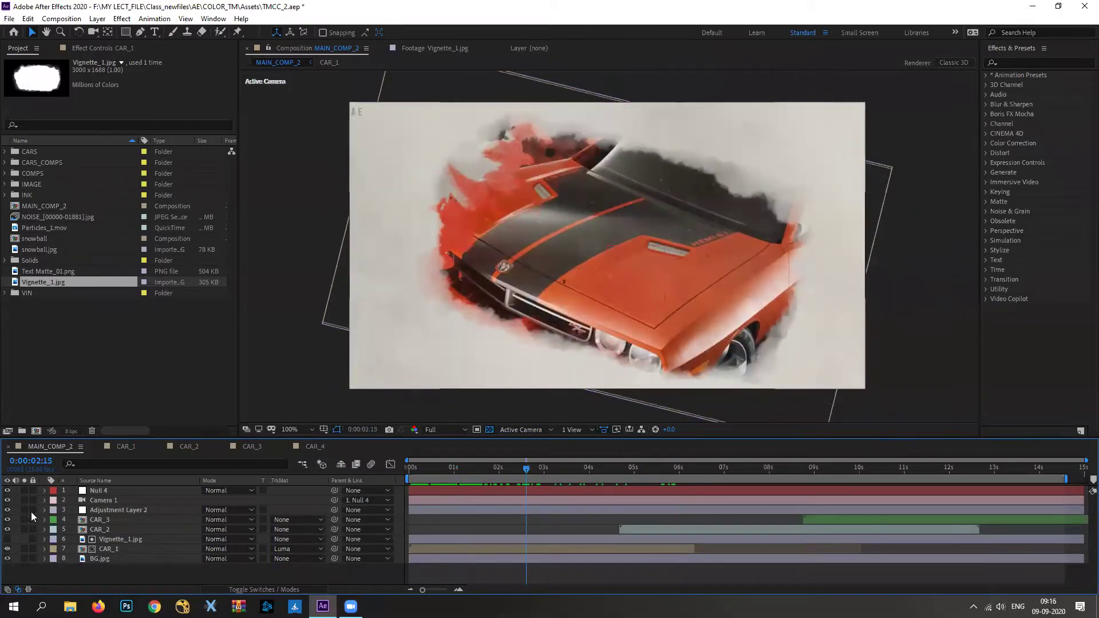
{"action": "left_click", "coordinate": [110, 539]}
{"action": "key", "text": "s"}
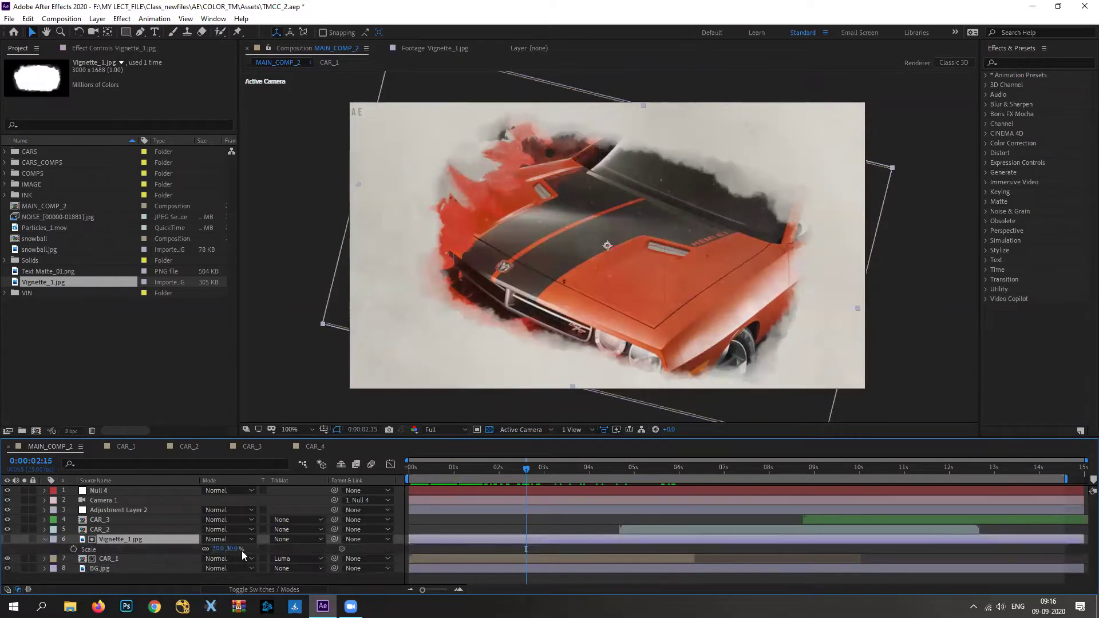
{"action": "left_click_drag", "start_coordinate": [238, 548], "coordinate": [241, 548]}
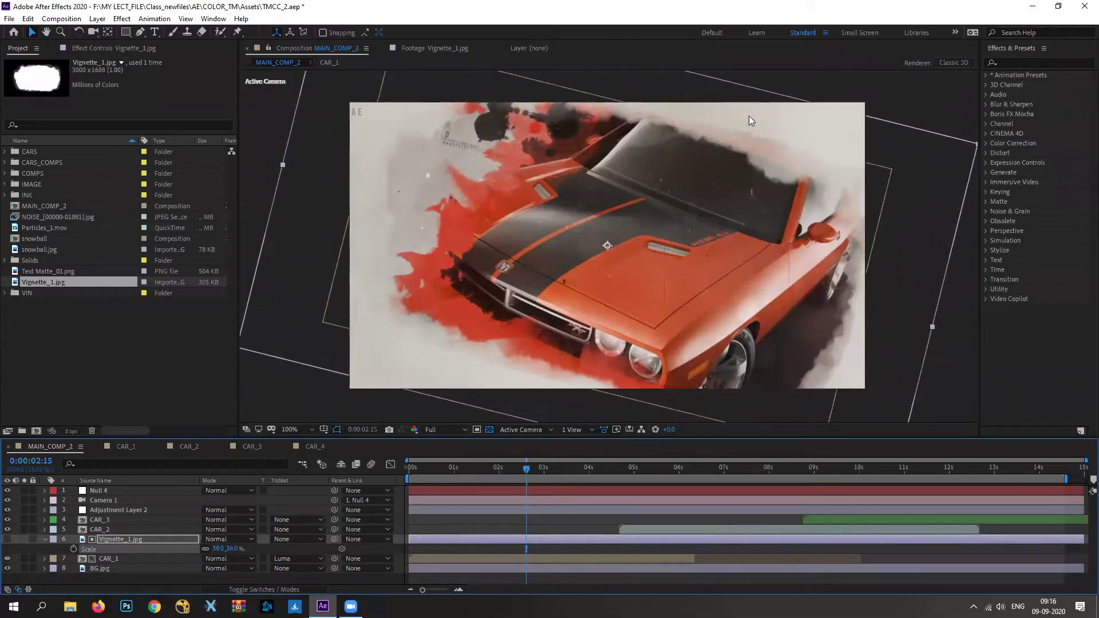
{"action": "left_click_drag", "start_coordinate": [229, 548], "coordinate": [231, 549]}
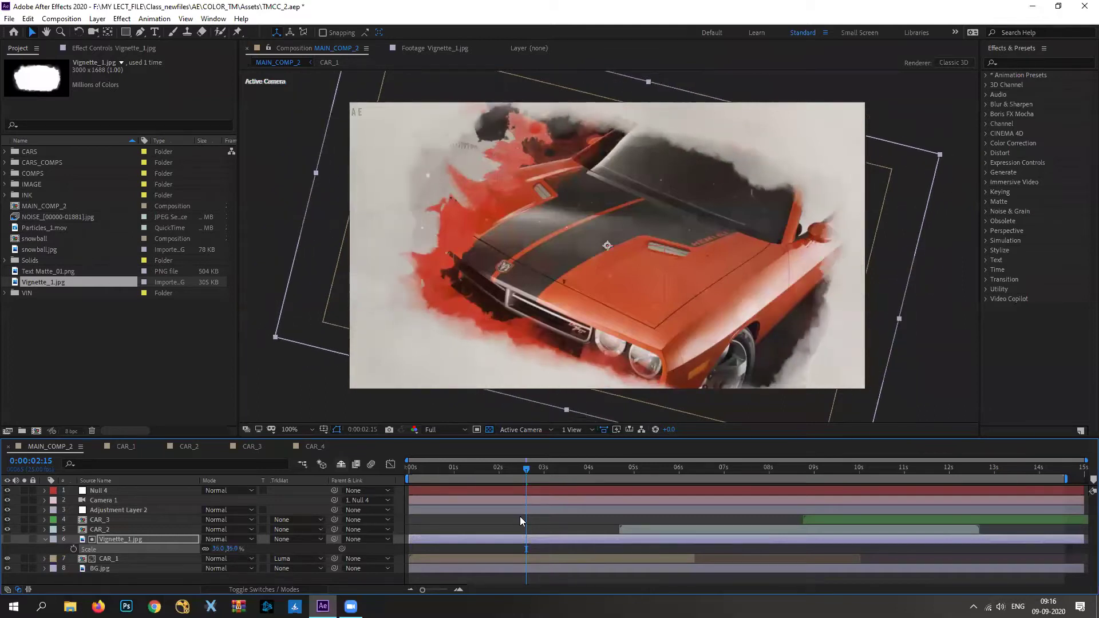
Reveal the Position of the Vignette_1.jpg matte layer, bring back the layer switches and make it a 3D layer.
{"action": "left_click", "coordinate": [161, 538]}
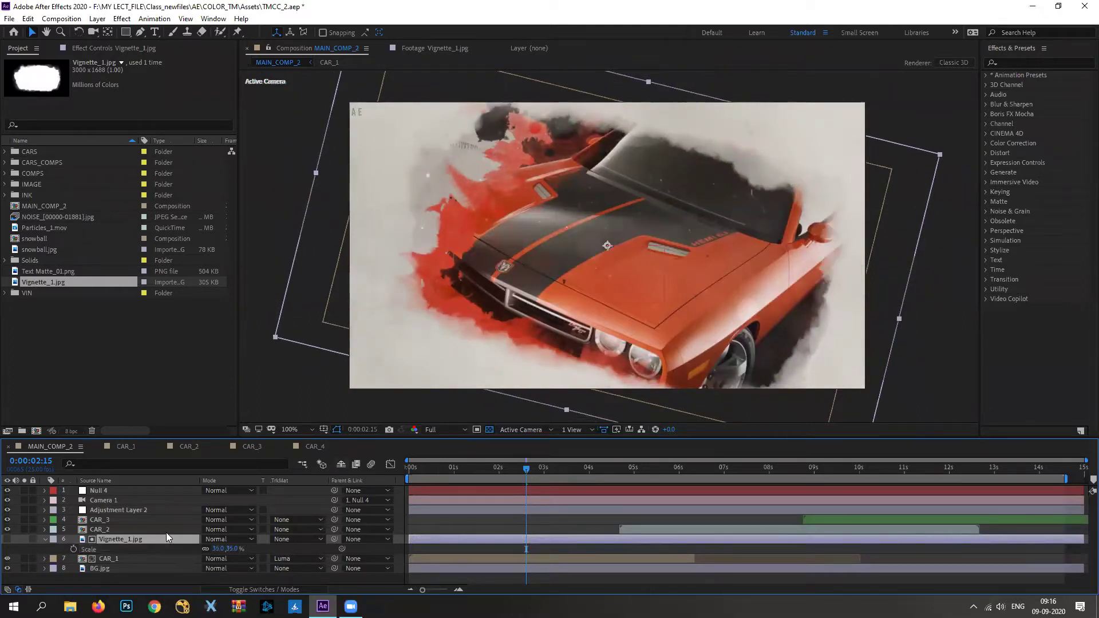
{"action": "key", "text": "p"}
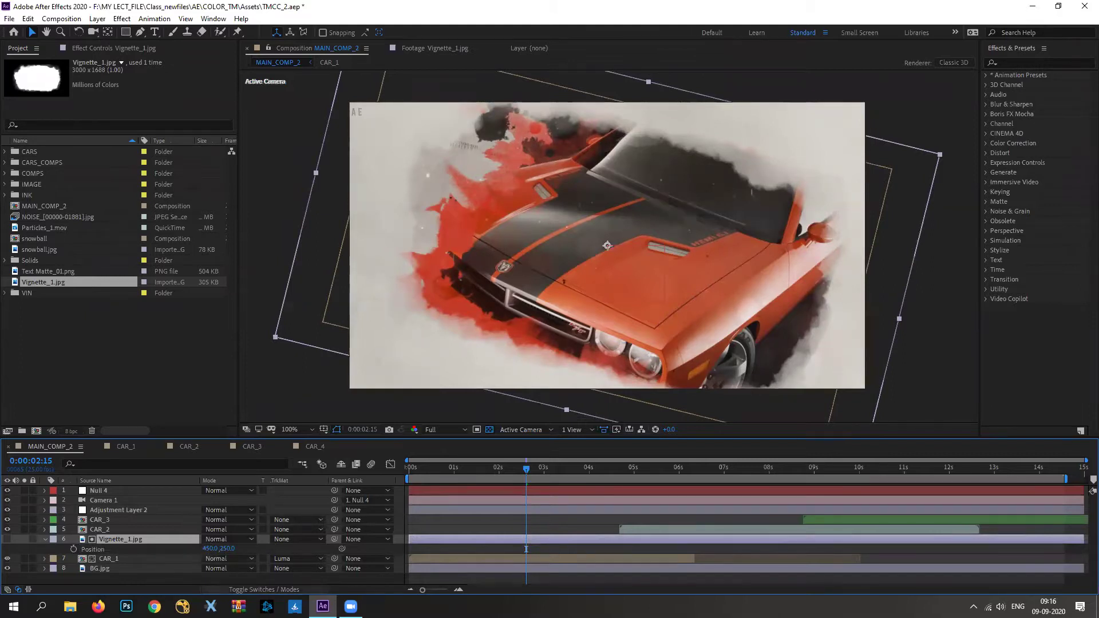
{"action": "left_click", "coordinate": [257, 590]}
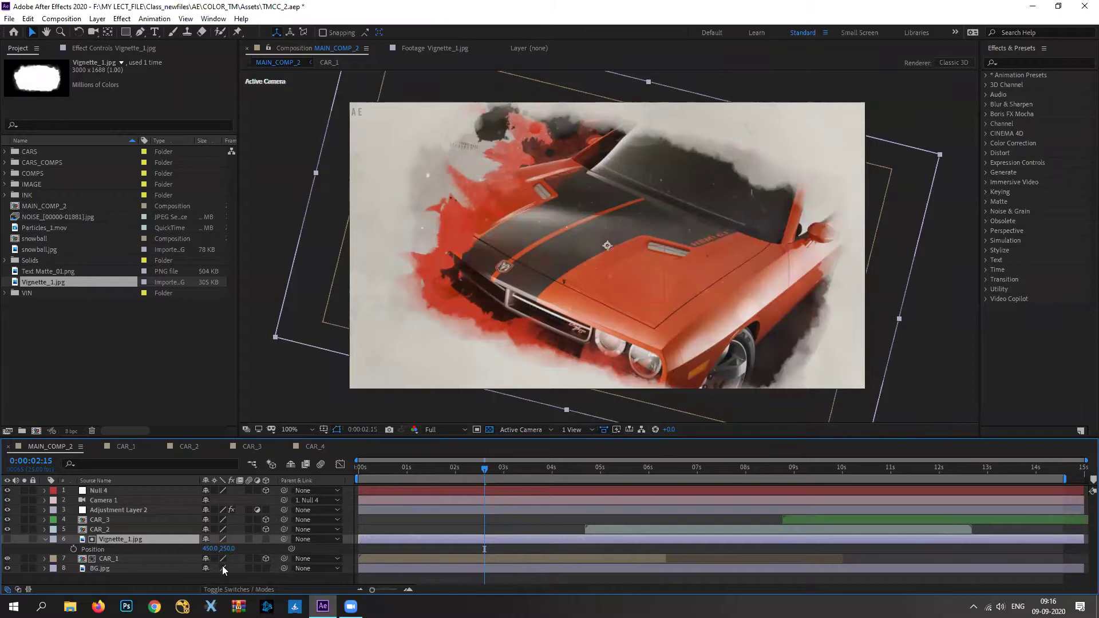
{"action": "left_click", "coordinate": [113, 559]}
{"action": "left_click", "coordinate": [146, 537]}
{"action": "left_click", "coordinate": [266, 538]}
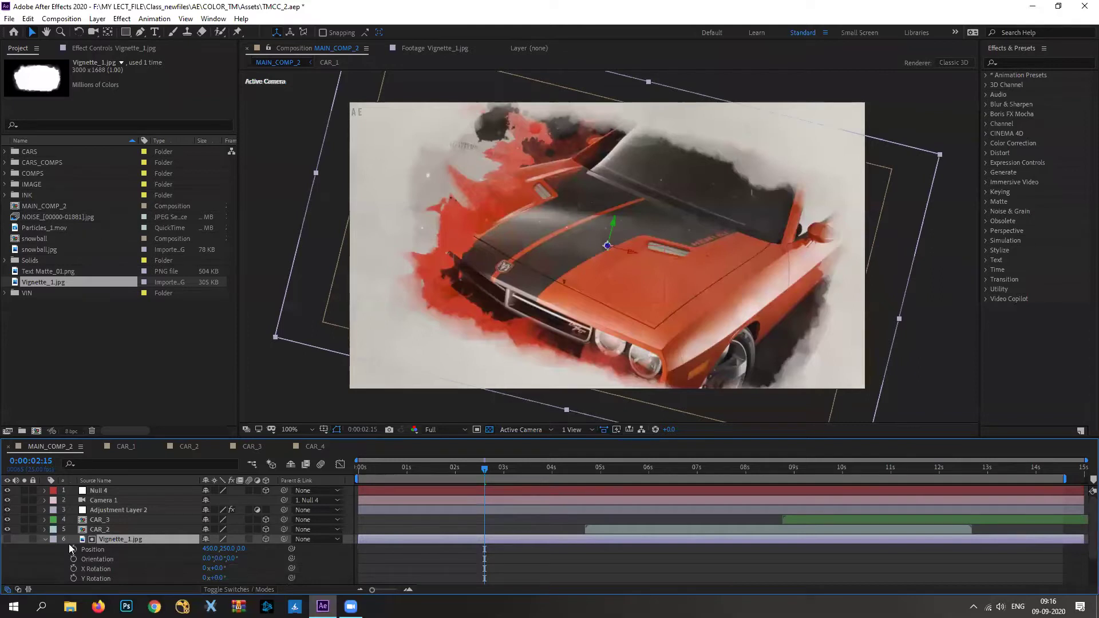
{"action": "left_click", "coordinate": [45, 540]}
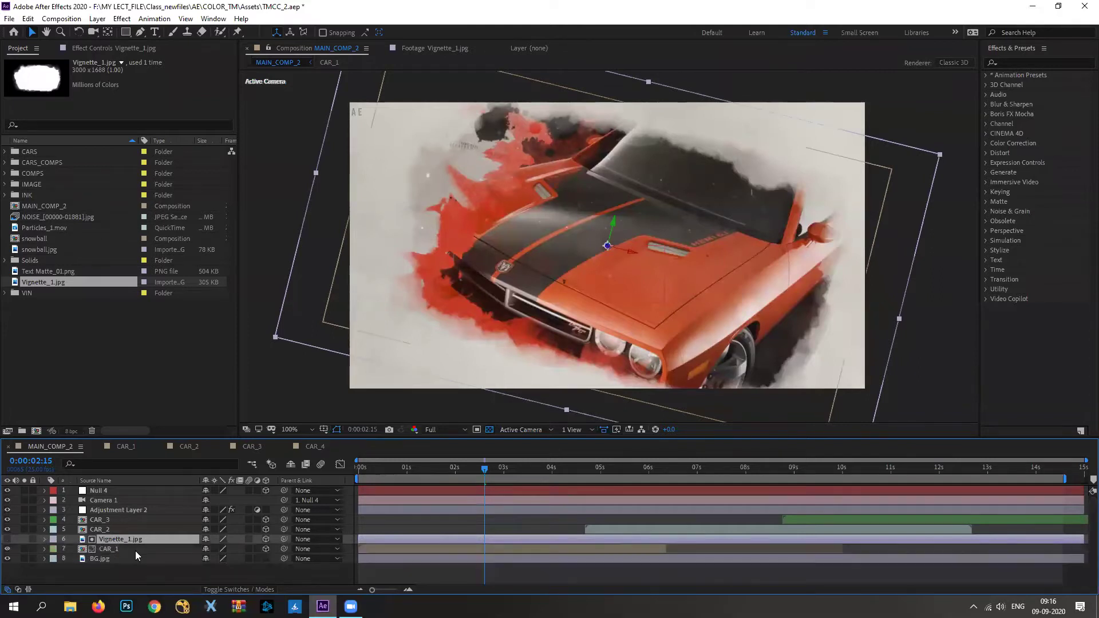
{"action": "left_click", "coordinate": [154, 550]}
{"action": "left_click_drag", "start_coordinate": [283, 548], "coordinate": [119, 539]}
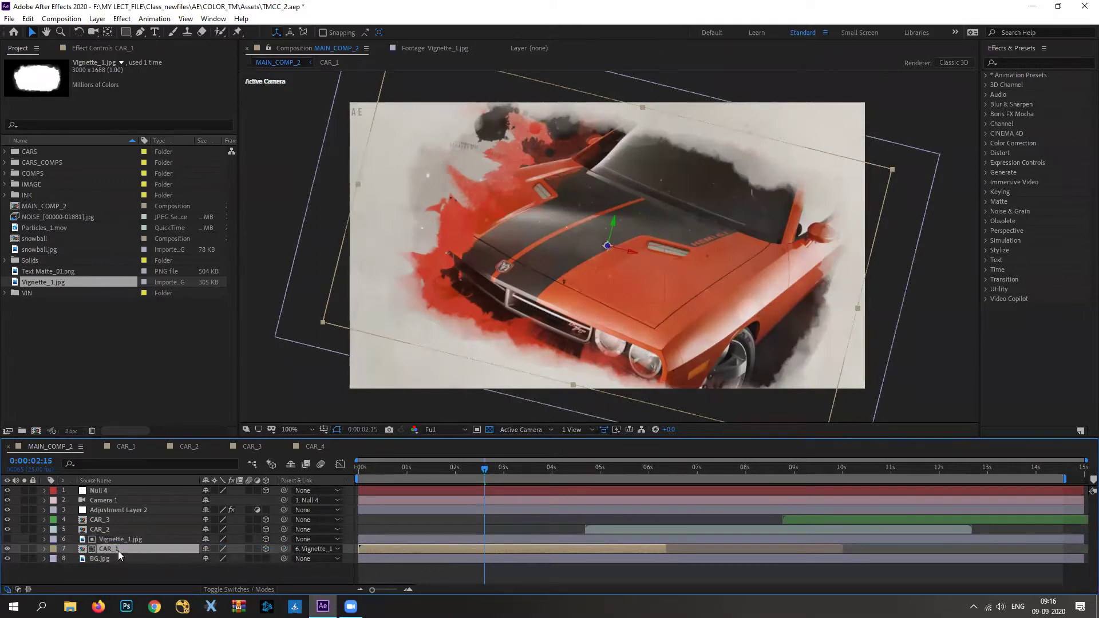
{"action": "key", "text": "p"}
{"action": "mouse_move", "coordinate": [211, 559]}
{"action": "left_mouse_down"}
{"action": "mouse_move", "coordinate": [103, 559]}
{"action": "mouse_move", "coordinate": [232, 564]}
{"action": "left_mouse_up"}
{"action": "left_click", "coordinate": [119, 538]}
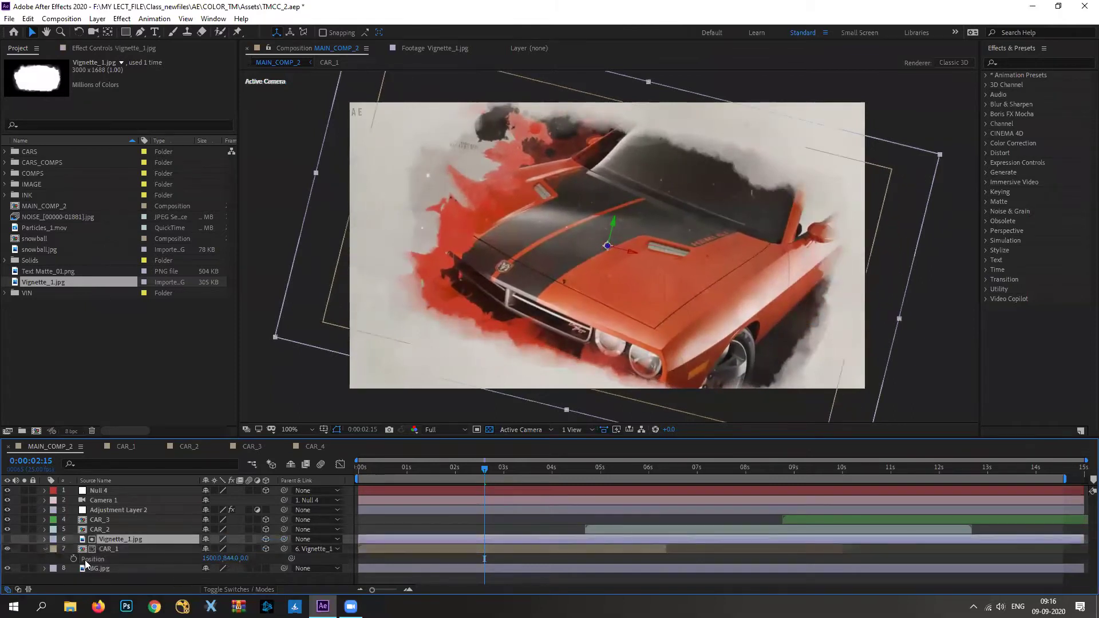
{"action": "left_click", "coordinate": [314, 549]}
{"action": "left_click", "coordinate": [317, 431]}
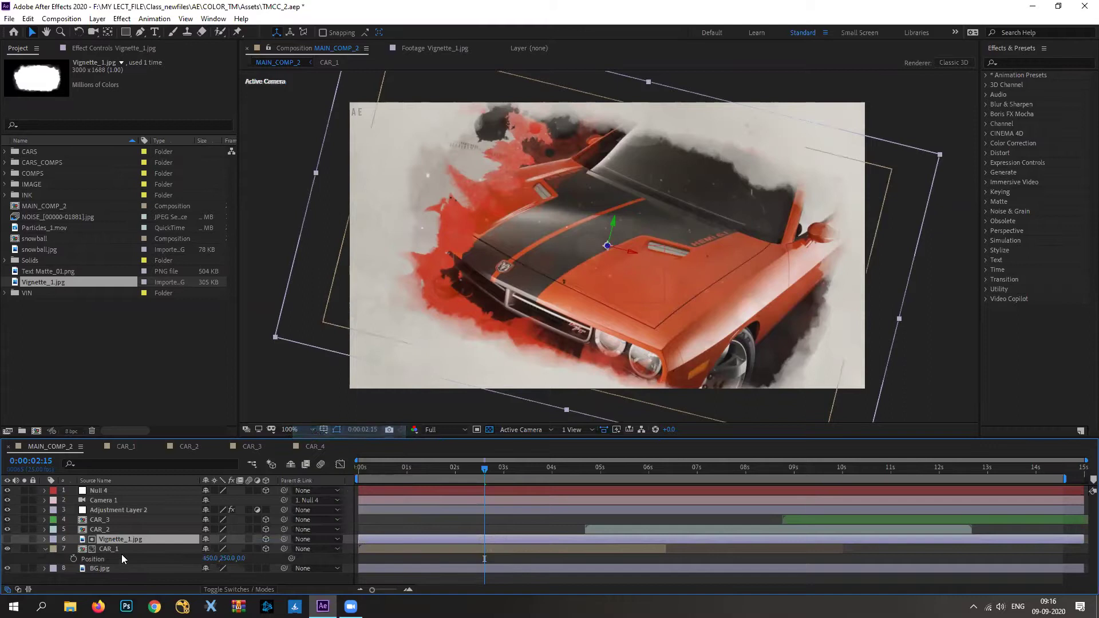
Parent the Vignette_1.jpg matte layer to CAR_1, testing the link with a temporary horizontal shift of CAR_1.
{"action": "left_click_drag", "start_coordinate": [284, 539], "coordinate": [111, 550]}
{"action": "left_click_drag", "start_coordinate": [209, 561], "coordinate": [325, 587]}
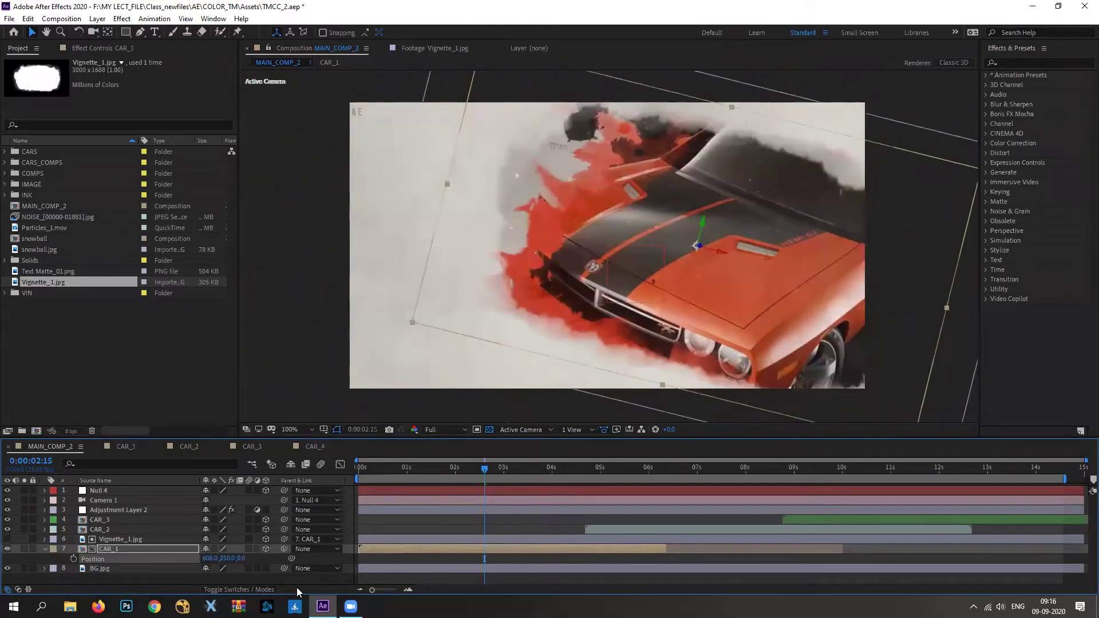
{"action": "key", "text": "ctrl+z"}
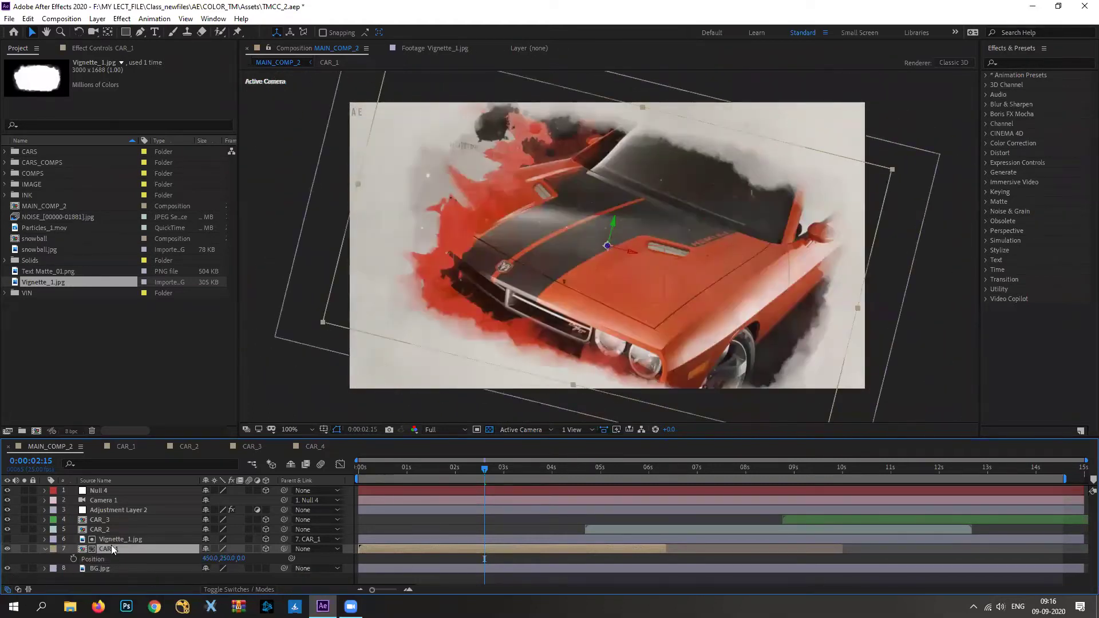
{"action": "left_click", "coordinate": [45, 549]}
{"action": "left_click", "coordinate": [132, 539]}
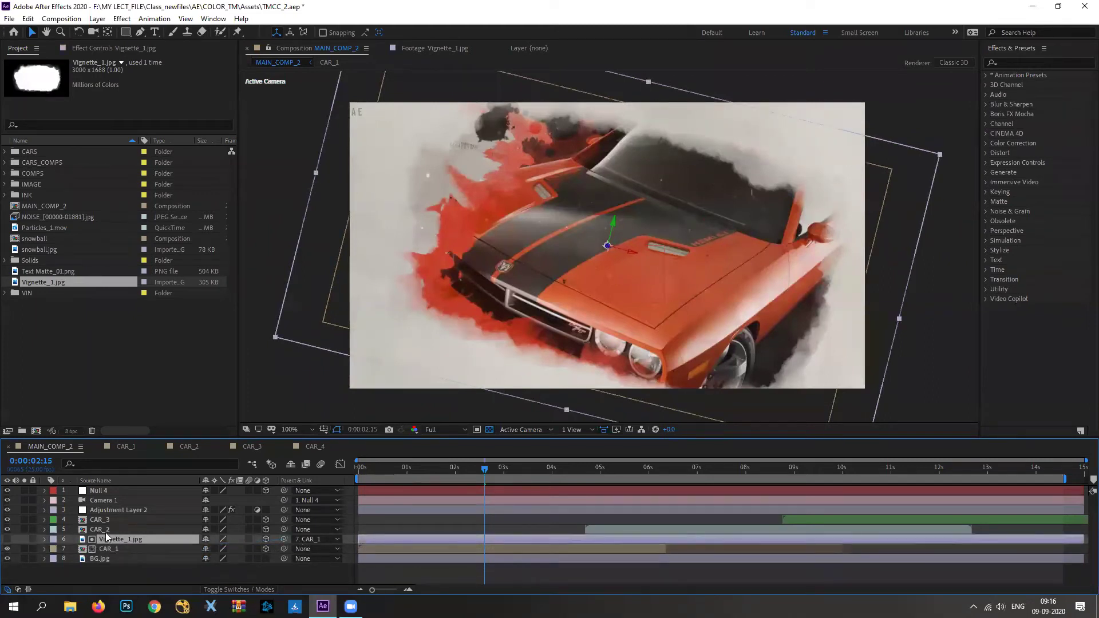
Preview up to 0:00:05:20, import Vignette_3.jpg and place it directly above CAR_2 in MAIN_COMP_2.
{"action": "key", "text": "space"}
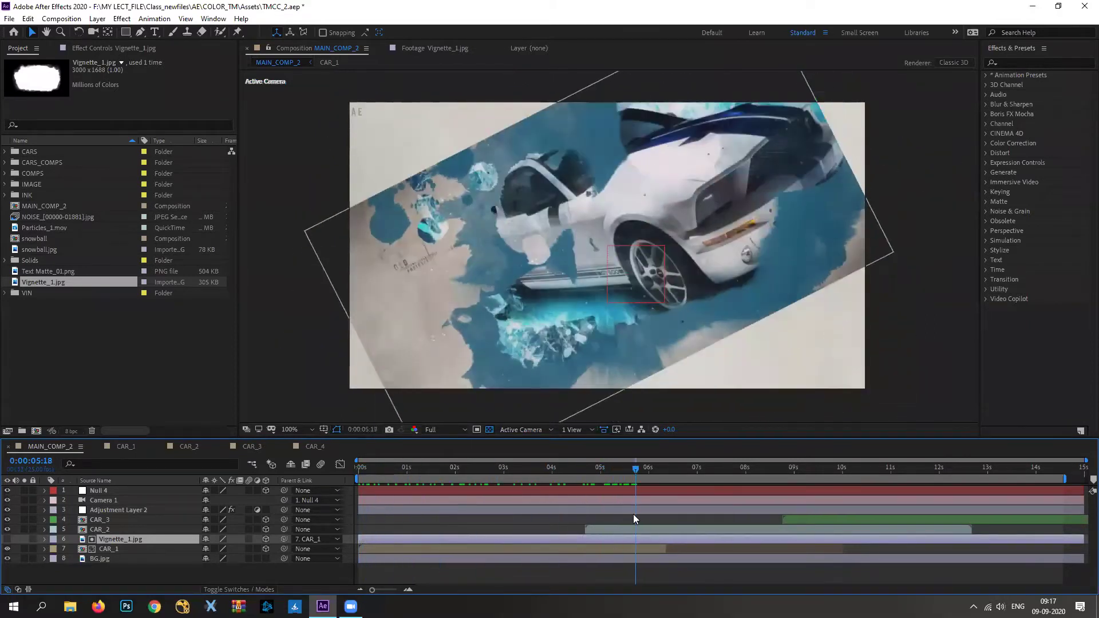
{"action": "double_click", "coordinate": [96, 364]}
{"action": "left_click", "coordinate": [147, 219]}
{"action": "left_click", "coordinate": [738, 447]}
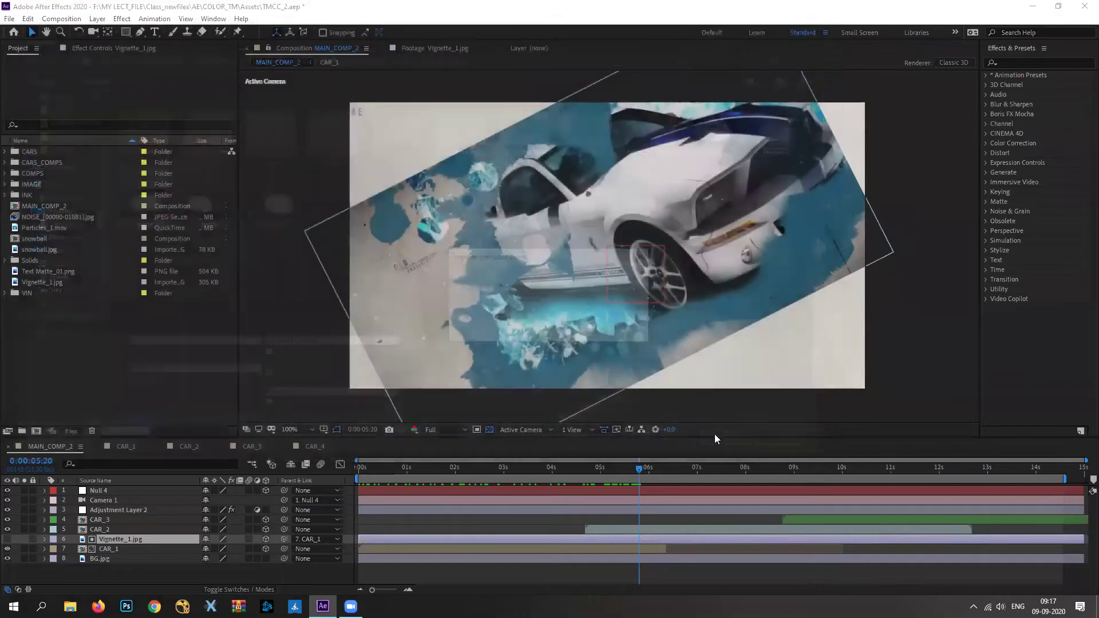
{"action": "left_click_drag", "start_coordinate": [50, 292], "coordinate": [117, 526]}
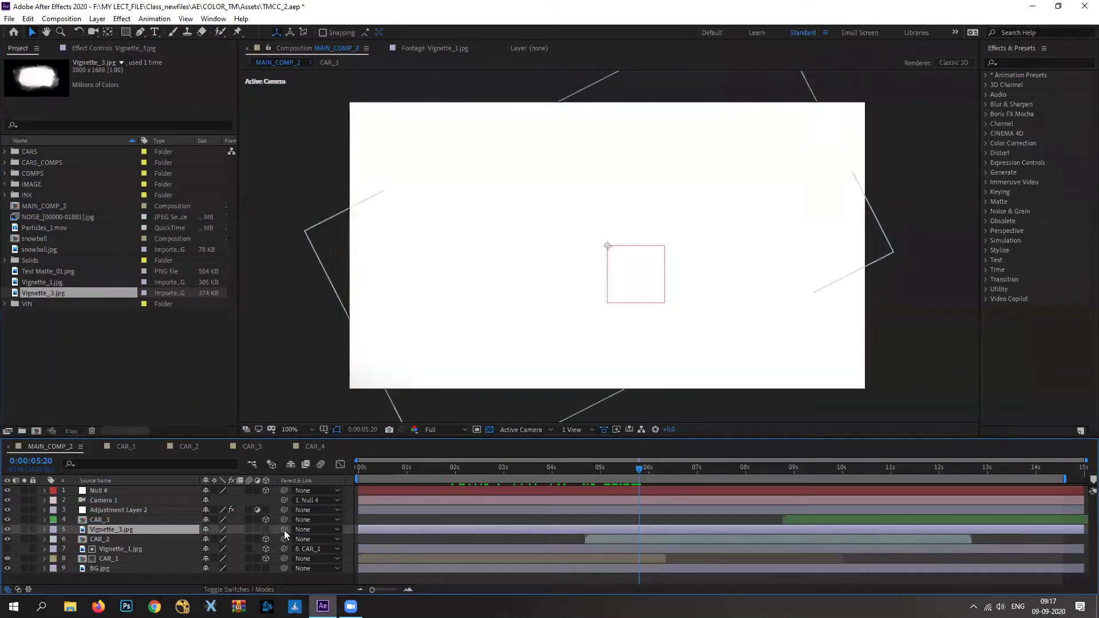
Scale the Vignette_3.jpg layer to 42% and trim its start to match the start of CAR_2.
{"action": "key", "text": "s"}
{"action": "left_click_drag", "start_coordinate": [234, 539], "coordinate": [206, 540]}
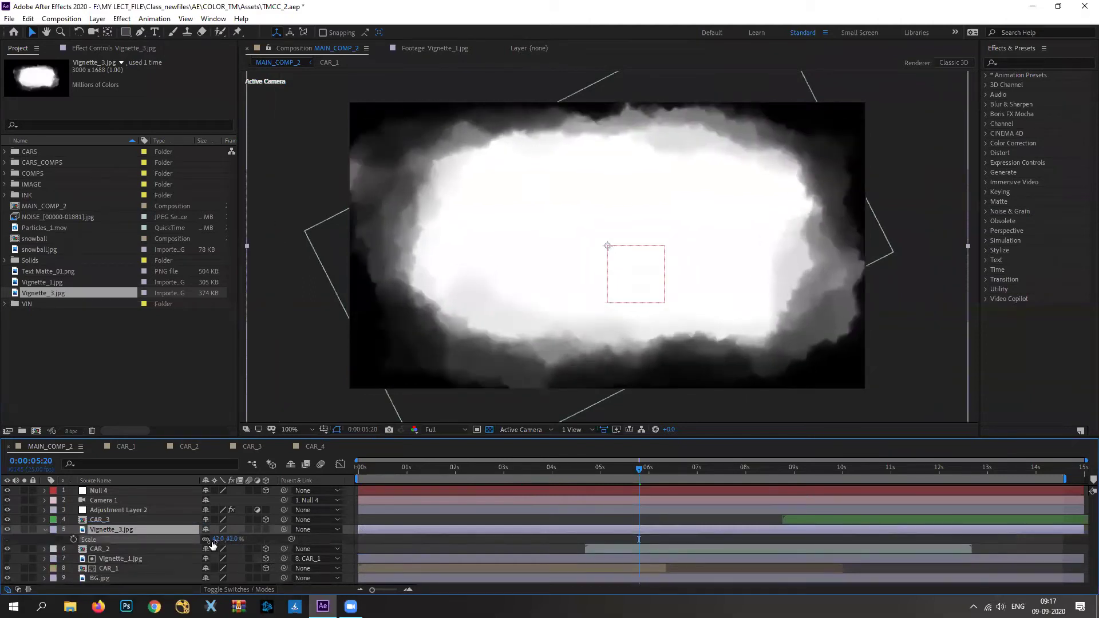
{"action": "left_click_drag", "start_coordinate": [359, 531], "coordinate": [585, 542]}
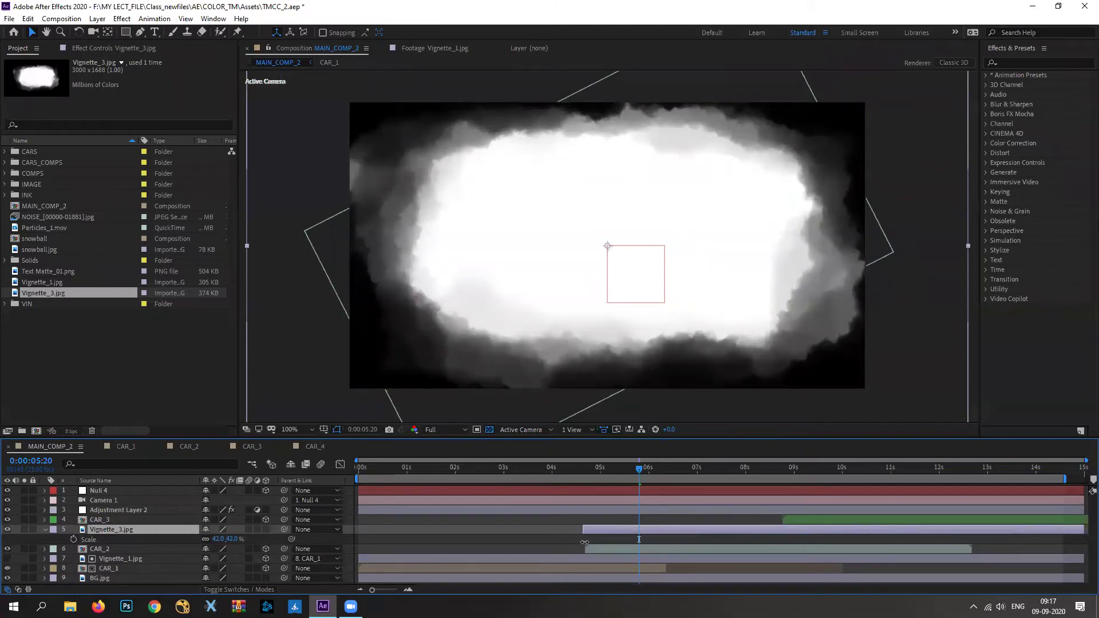
Label the Vignette_3.jpg and CAR_2 layers Aqua, and the Vignette_1.jpg and CAR_1 layers Green.
{"action": "left_click", "coordinate": [103, 550]}
{"action": "left_click", "coordinate": [54, 530]}
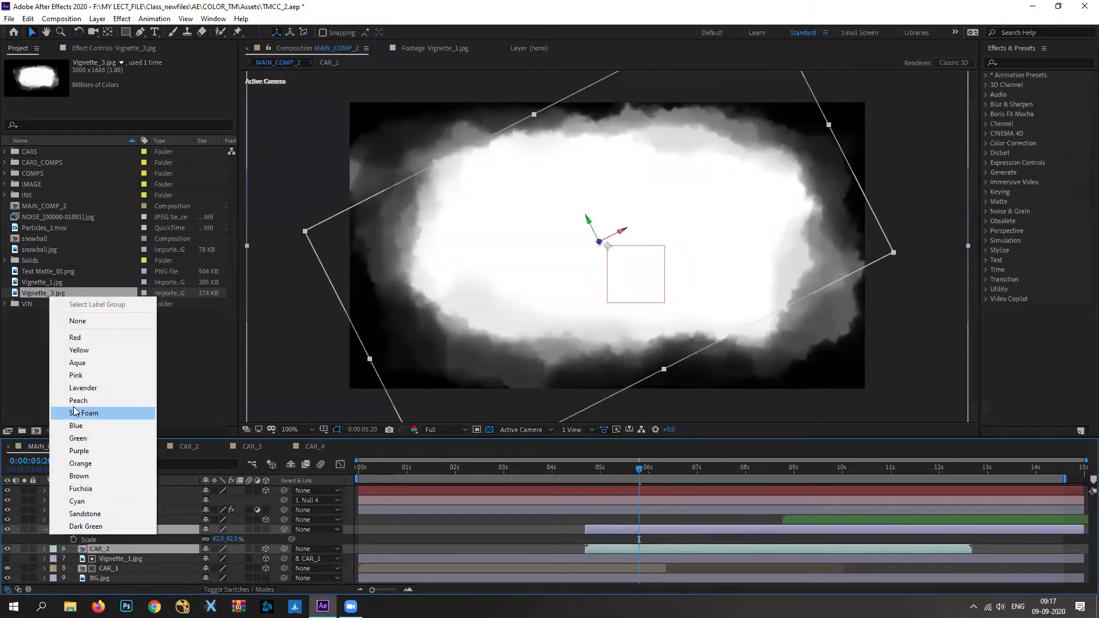
{"action": "left_click", "coordinate": [76, 367]}
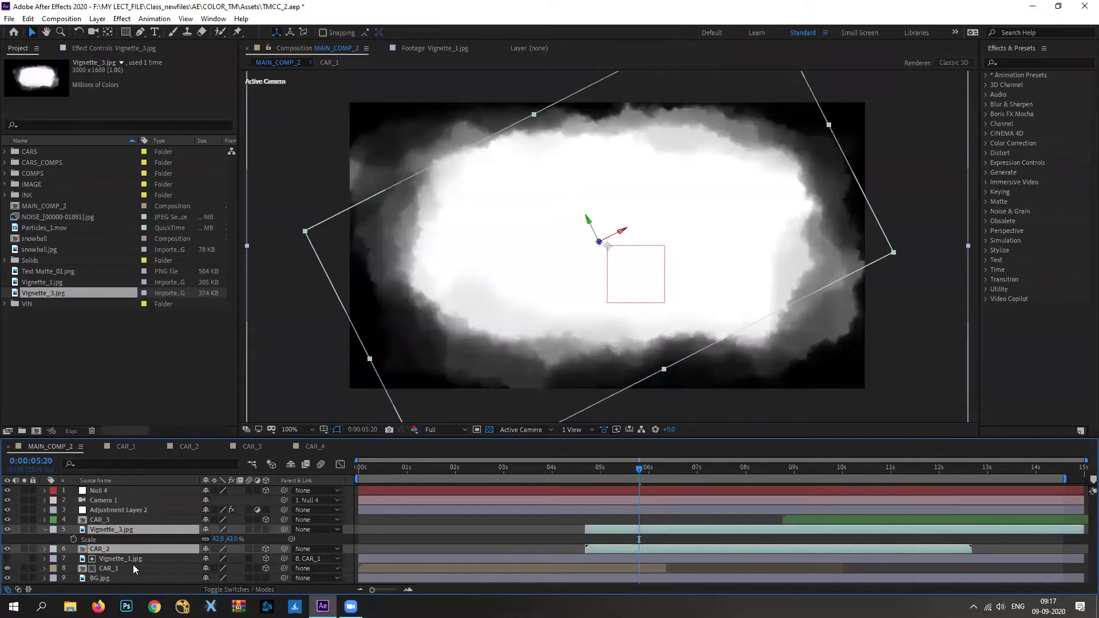
{"action": "left_click", "coordinate": [100, 558]}
{"action": "left_click", "coordinate": [105, 567], "text": "ctrl"}
{"action": "left_click", "coordinate": [53, 568]}
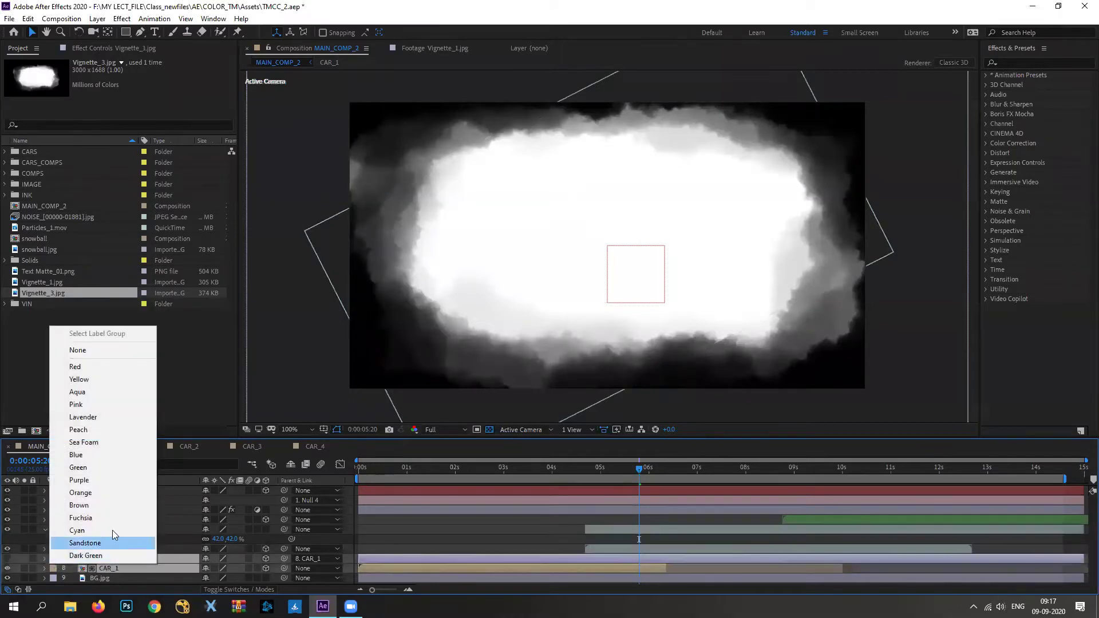
{"action": "left_click", "coordinate": [88, 466]}
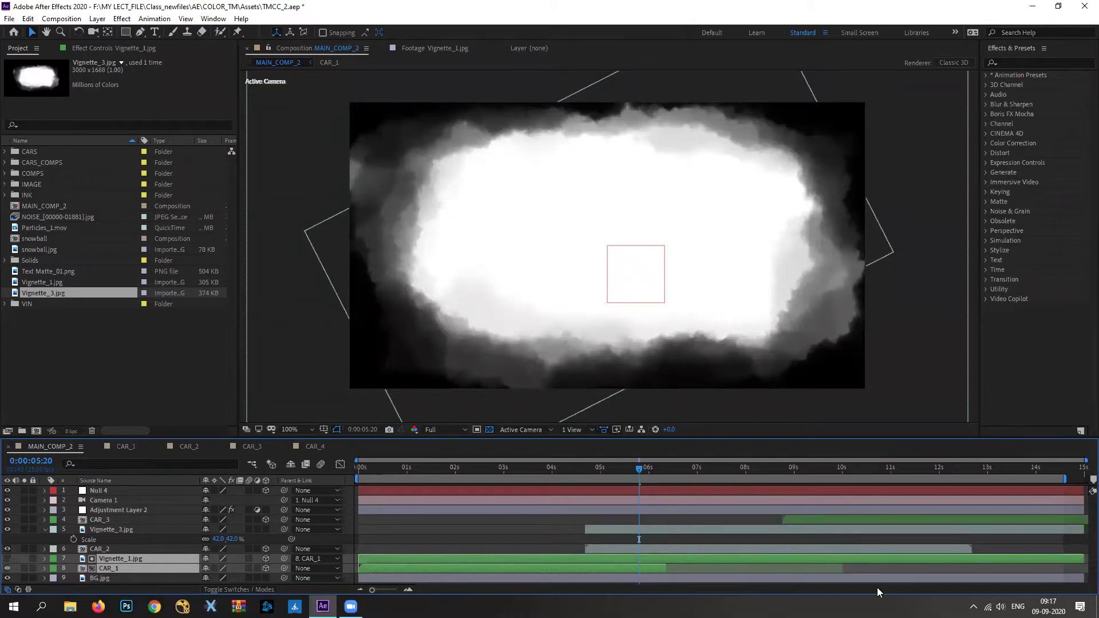
Trim the end of the Vignette_1.jpg layer to match the end of CAR_1 and collapse Vignette_3.jpg's properties.
{"action": "left_click", "coordinate": [958, 566]}
{"action": "left_click_drag", "start_coordinate": [1083, 558], "coordinate": [665, 558]}
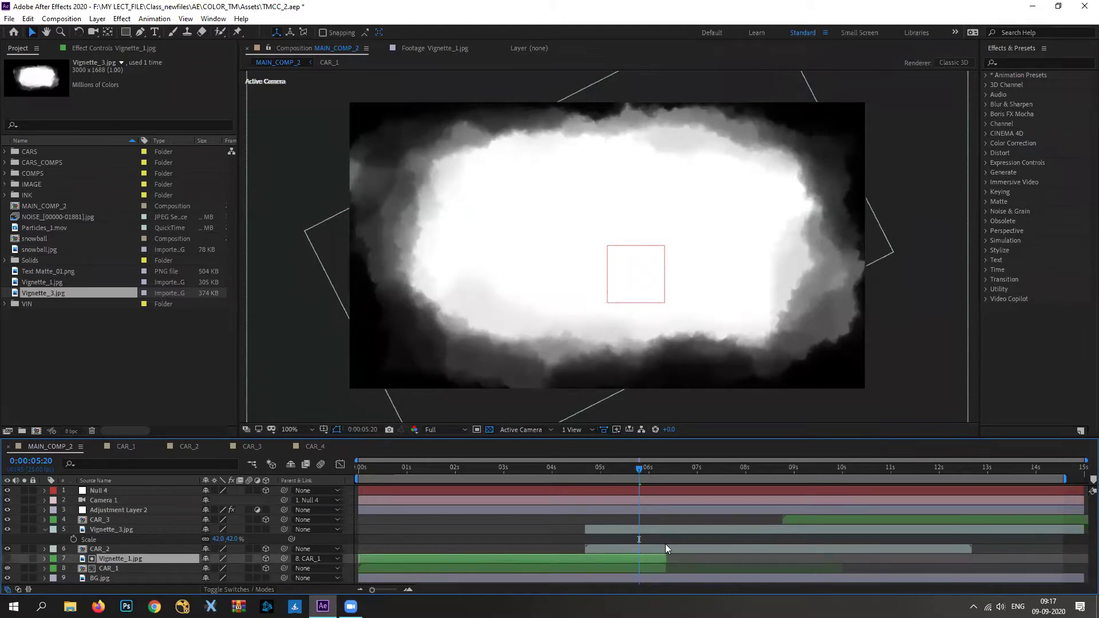
{"action": "left_click", "coordinate": [108, 568]}
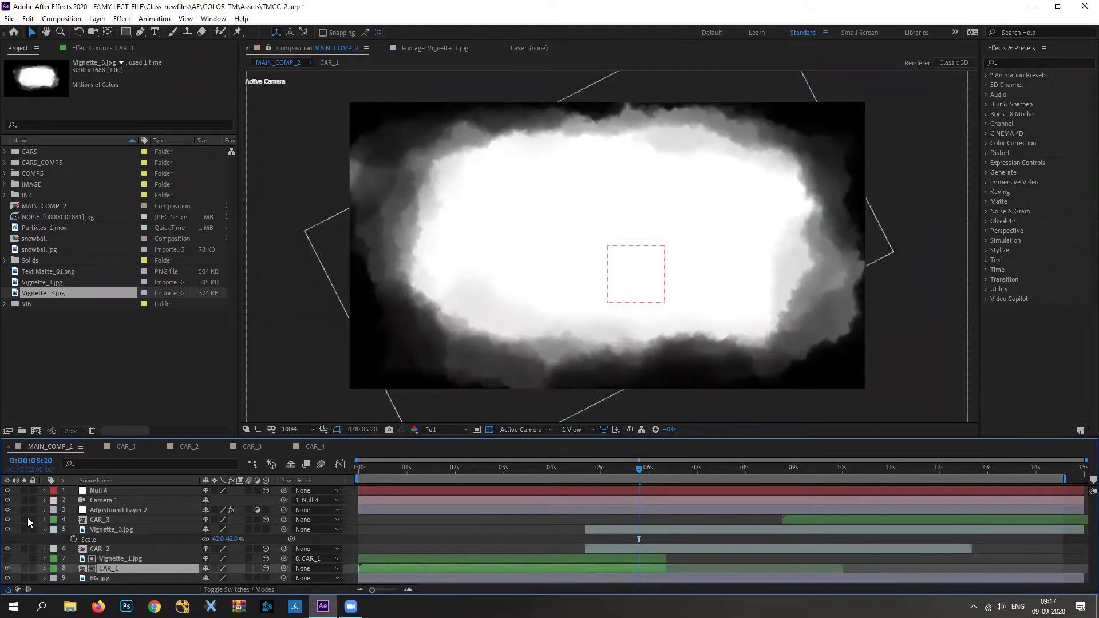
{"action": "left_click", "coordinate": [46, 529]}
Preview the change to CAR_2 from 0:00:04:11 and make Vignette_3.jpg a 3D layer.
{"action": "left_click_drag", "start_coordinate": [605, 474], "coordinate": [573, 514]}
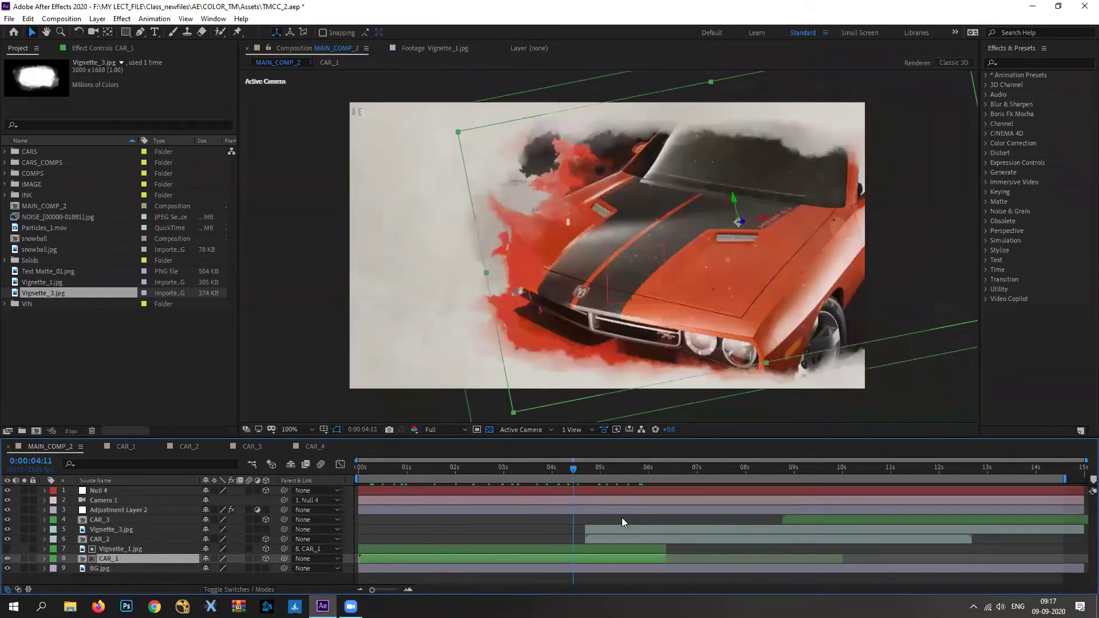
{"action": "key", "text": "space"}
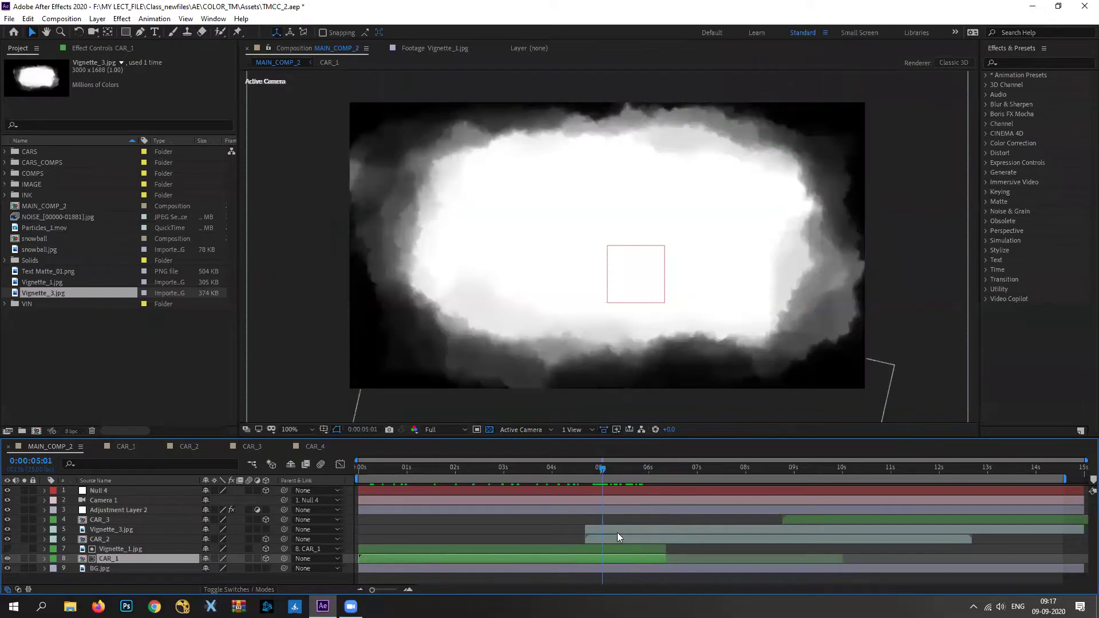
{"action": "scroll", "coordinate": [578, 237], "scroll_direction": "down", "scroll_amount": 4}
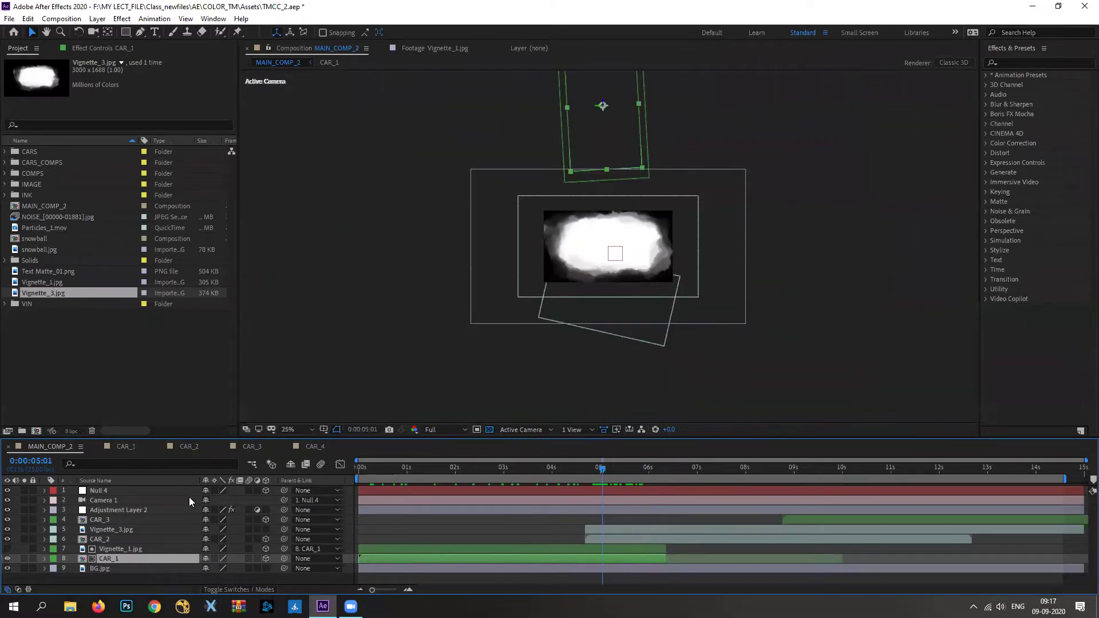
{"action": "left_click", "coordinate": [106, 541]}
{"action": "left_click", "coordinate": [117, 521]}
{"action": "left_click", "coordinate": [120, 530]}
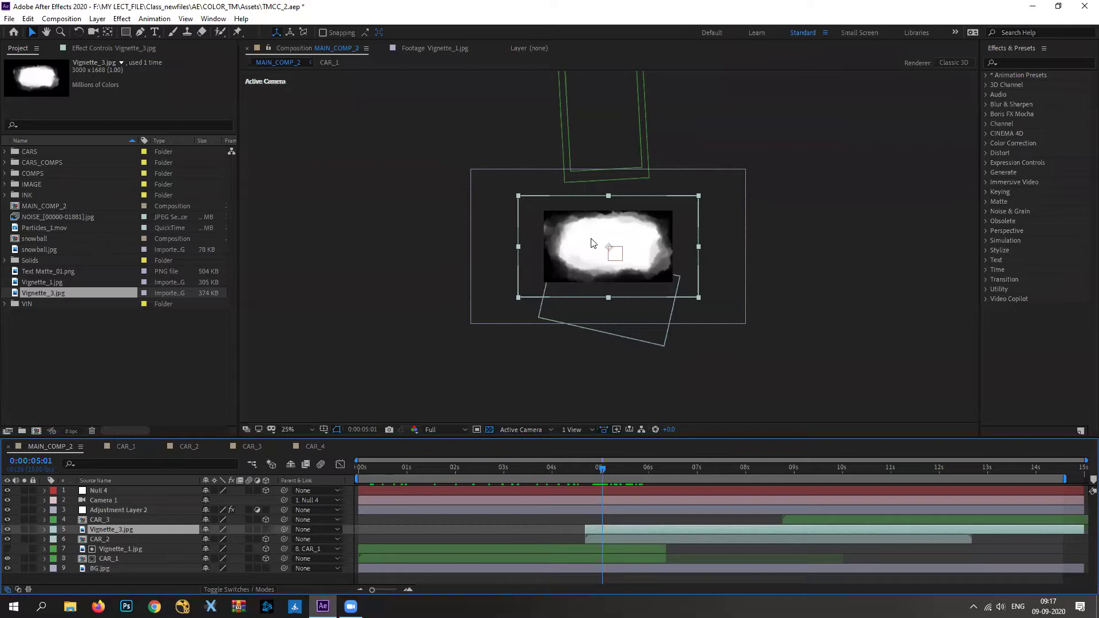
{"action": "left_click", "coordinate": [265, 529]}
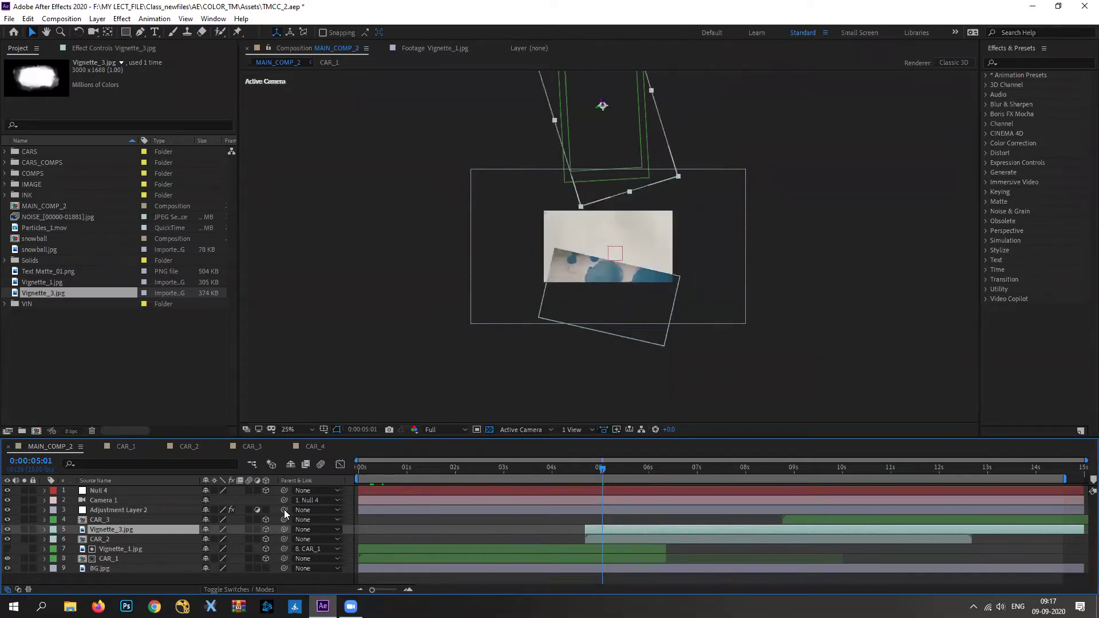
Move the current time to 0:00:05:16 and copy the Position property of CAR_2.
{"action": "left_click_drag", "start_coordinate": [592, 80], "coordinate": [548, 211]}
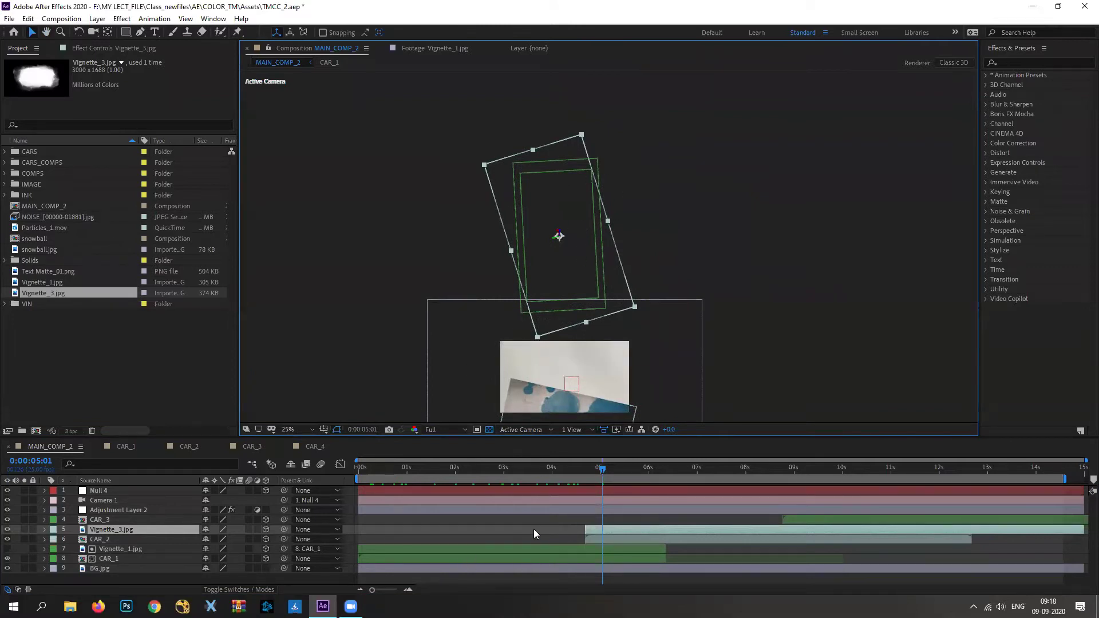
{"action": "mouse_move", "coordinate": [586, 529]}
{"action": "left_mouse_down"}
{"action": "mouse_move", "coordinate": [388, 528]}
{"action": "mouse_move", "coordinate": [586, 532]}
{"action": "left_mouse_up"}
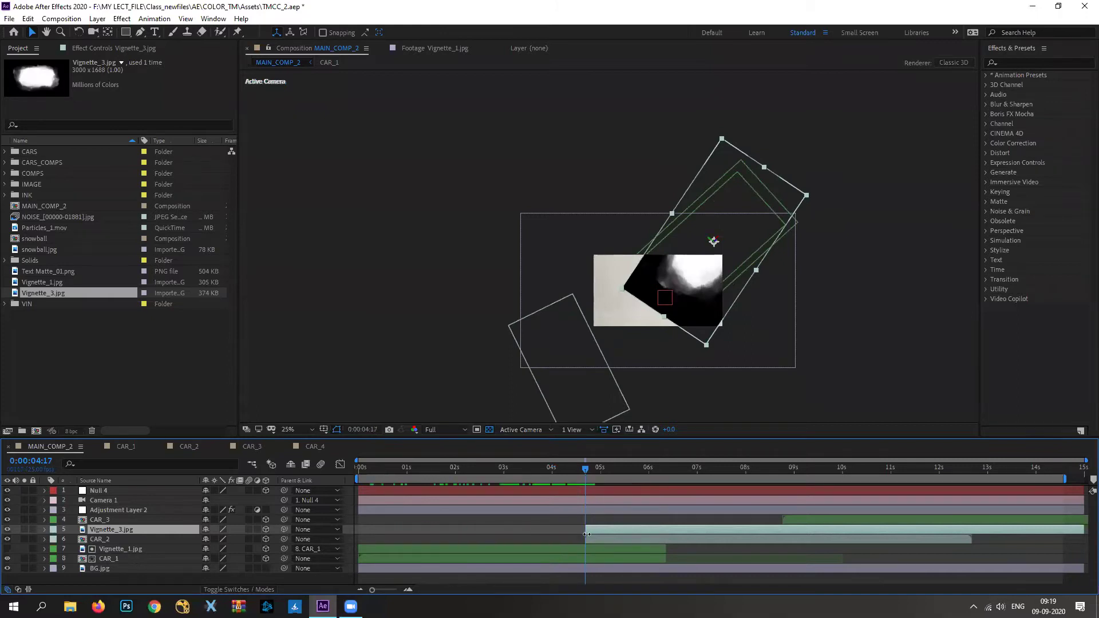
{"action": "left_click_drag", "start_coordinate": [588, 475], "coordinate": [630, 474]}
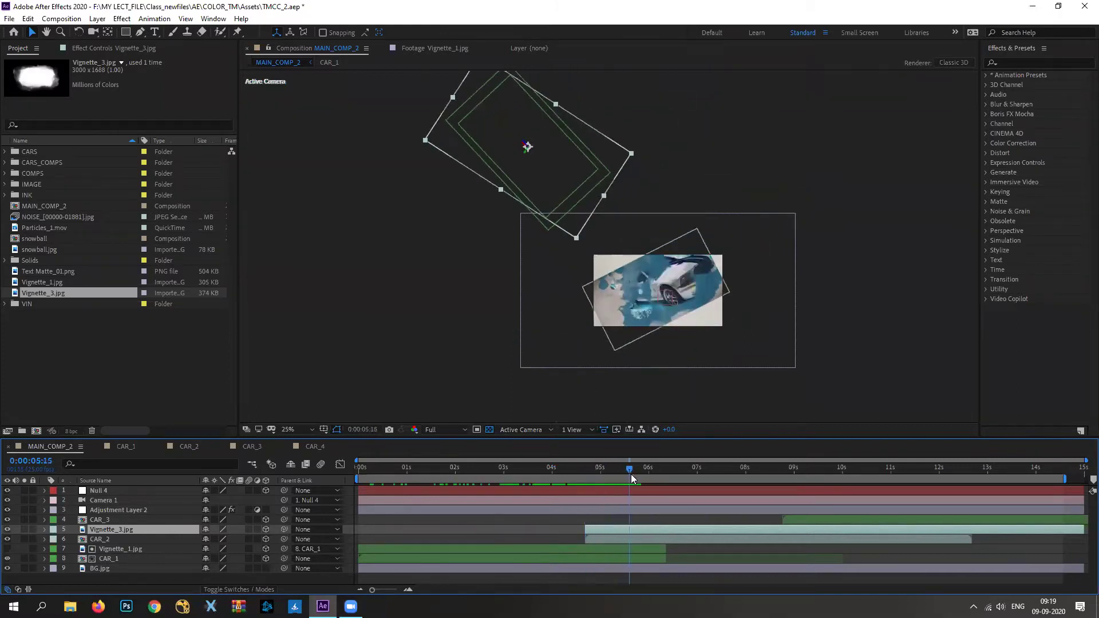
{"action": "scroll", "coordinate": [633, 267], "scroll_direction": "up", "scroll_amount": 4}
{"action": "scroll", "coordinate": [710, 310], "scroll_direction": "down", "scroll_amount": 2}
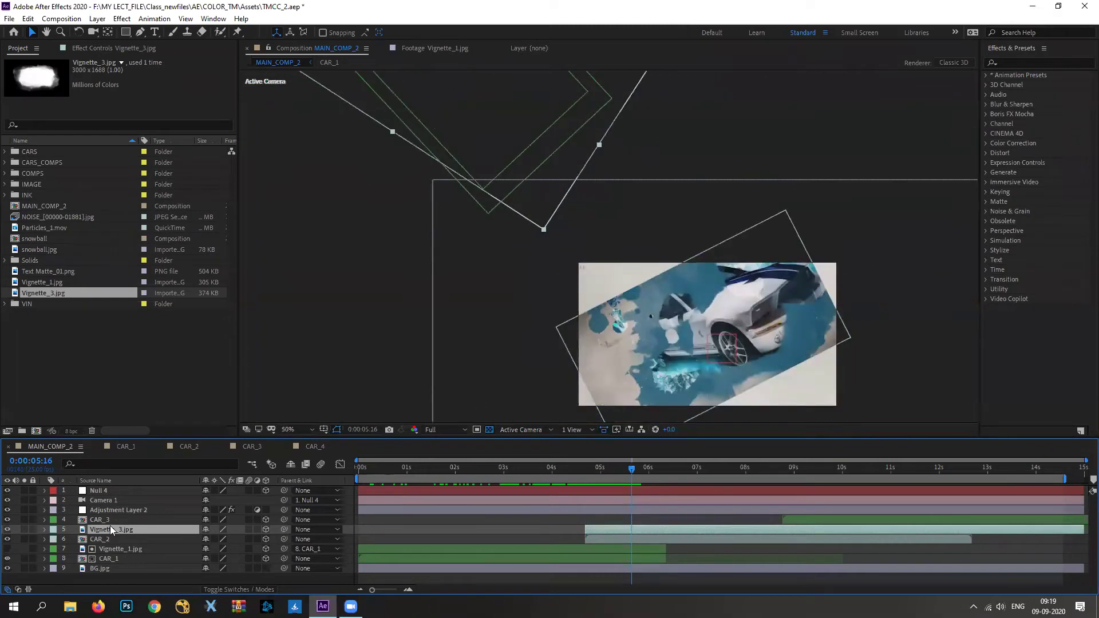
{"action": "left_click", "coordinate": [105, 539]}
{"action": "key", "text": "p"}
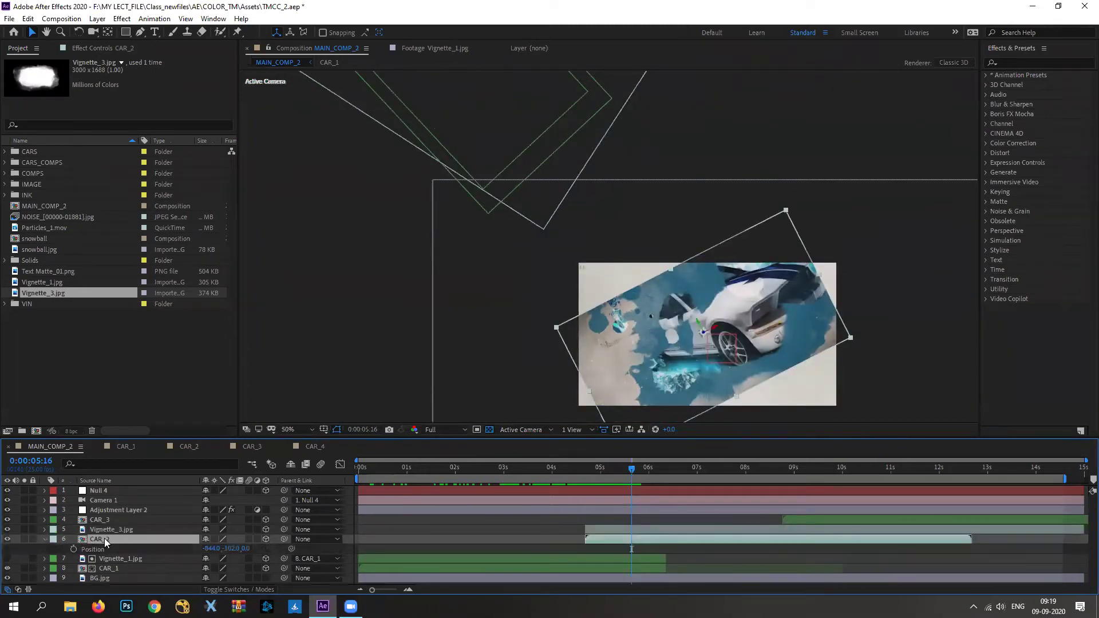
{"action": "left_click", "coordinate": [94, 550]}
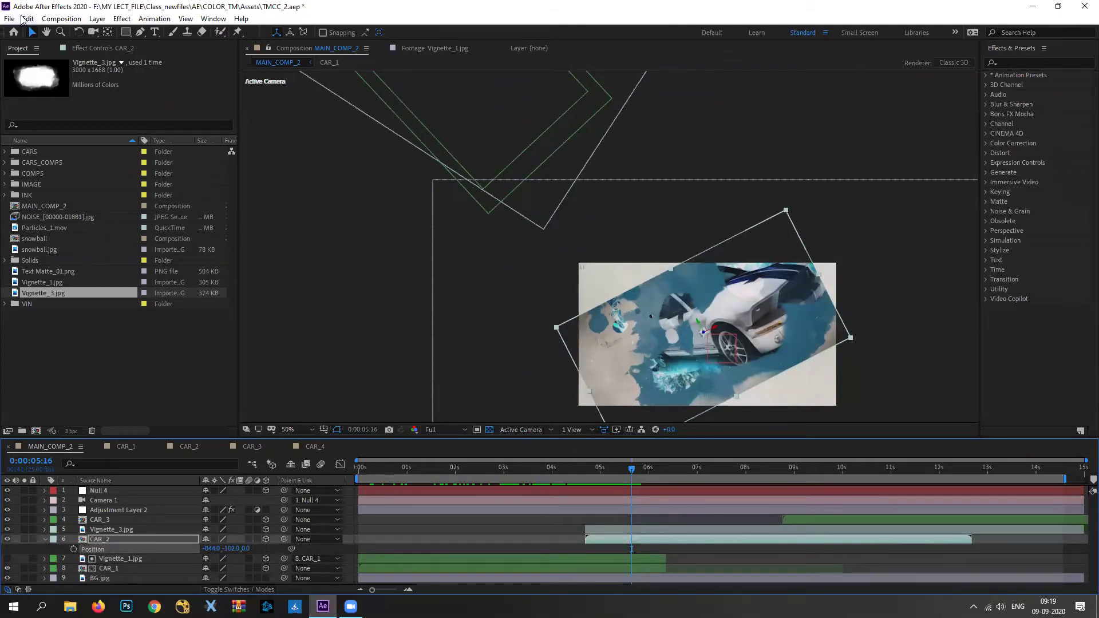
{"action": "left_click", "coordinate": [26, 19]}
{"action": "left_click", "coordinate": [57, 89]}
Reveal the Position of Vignette_3.jpg and paste CAR_2's copied position, -844, -102, 0, onto it.
{"action": "left_click", "coordinate": [104, 530]}
{"action": "key", "text": "p"}
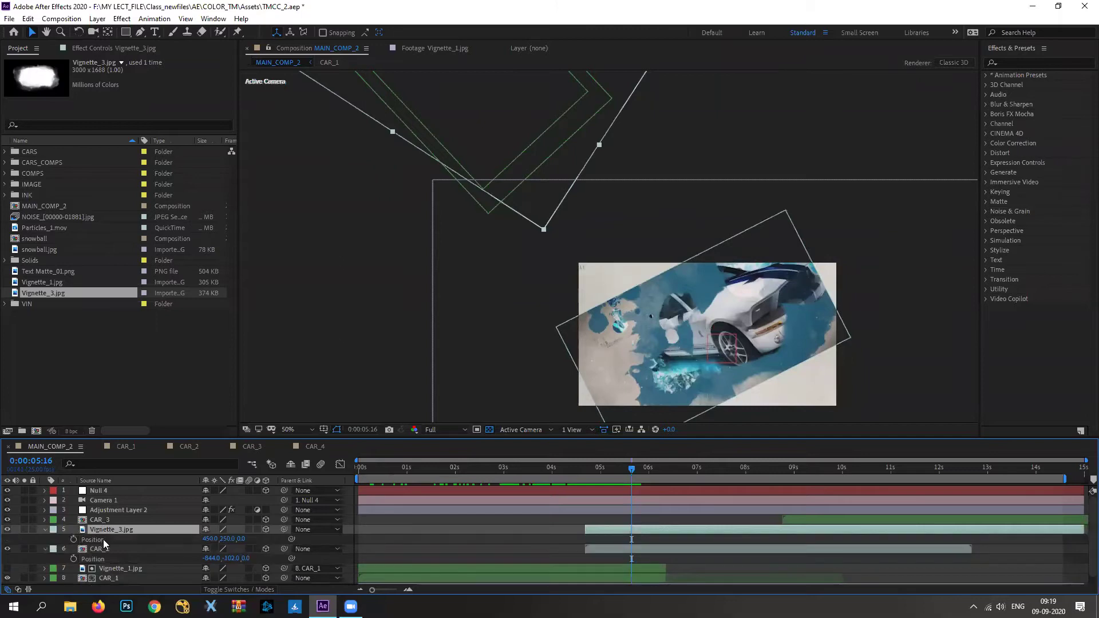
{"action": "left_click", "coordinate": [99, 543]}
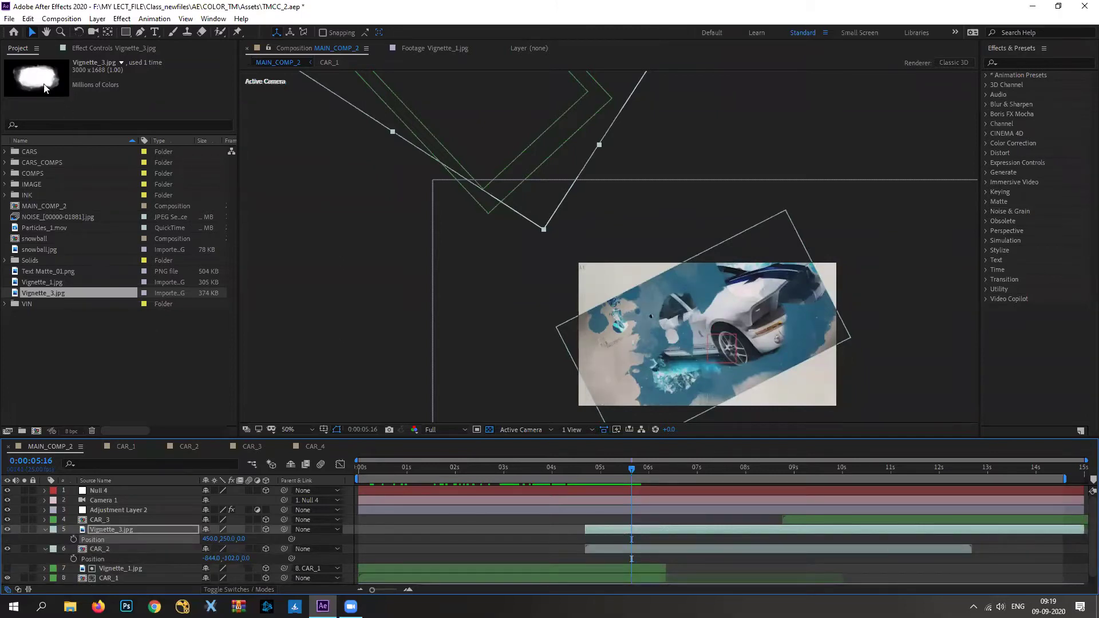
{"action": "left_click", "coordinate": [27, 18]}
{"action": "left_click", "coordinate": [46, 137]}
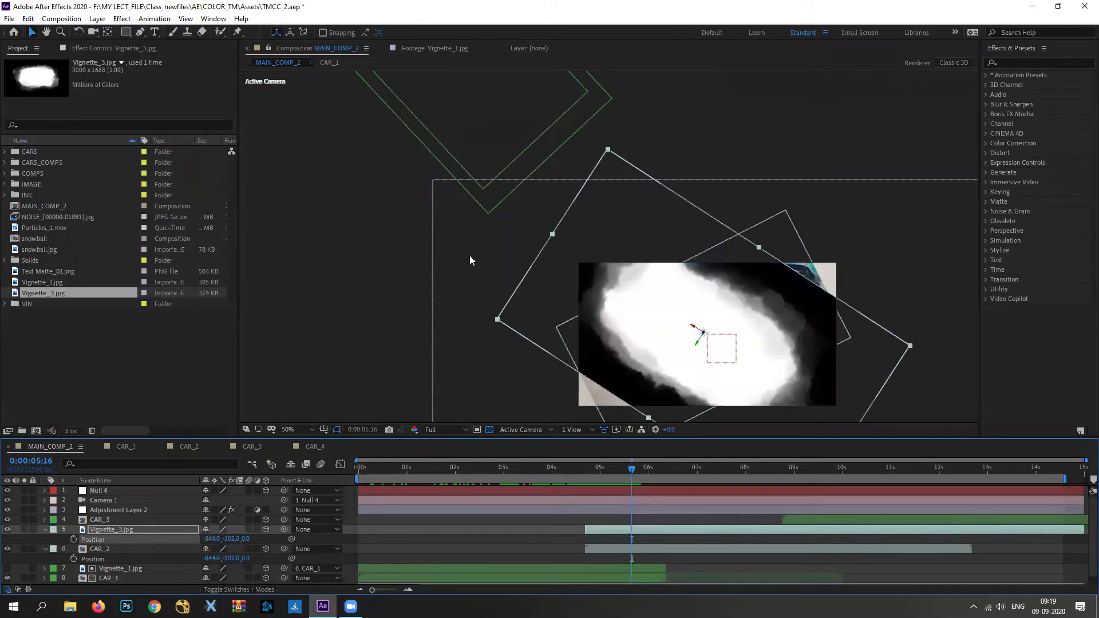
Reveal the rotation properties of Vignette_3.jpg and set its Z Rotation to -59° to align it with CAR_2.
{"action": "key", "text": "comma"}
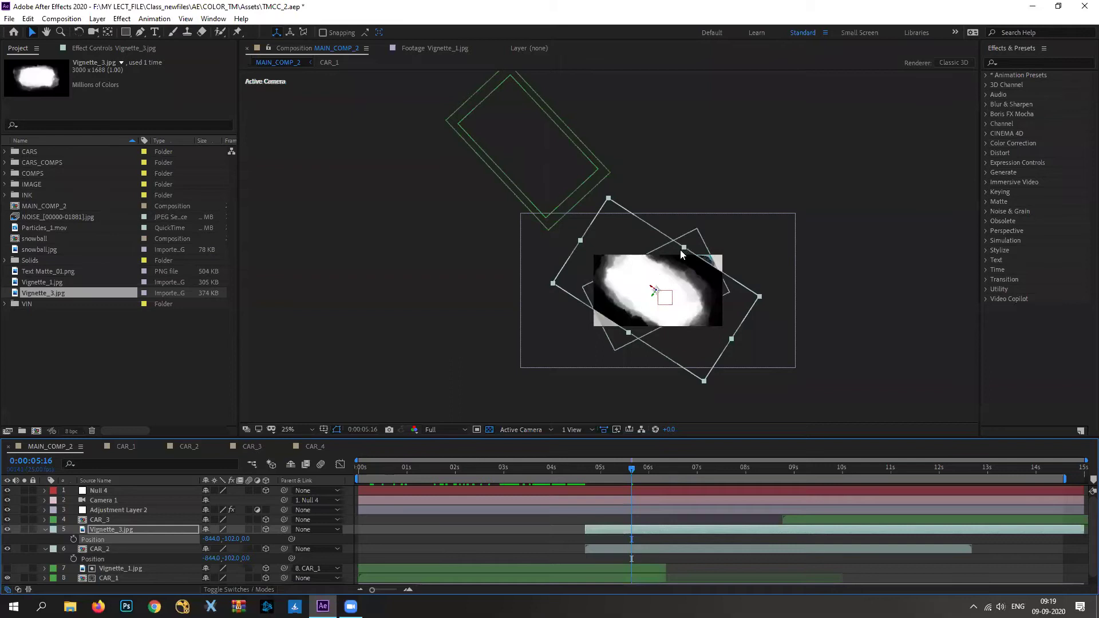
{"action": "key", "text": "r"}
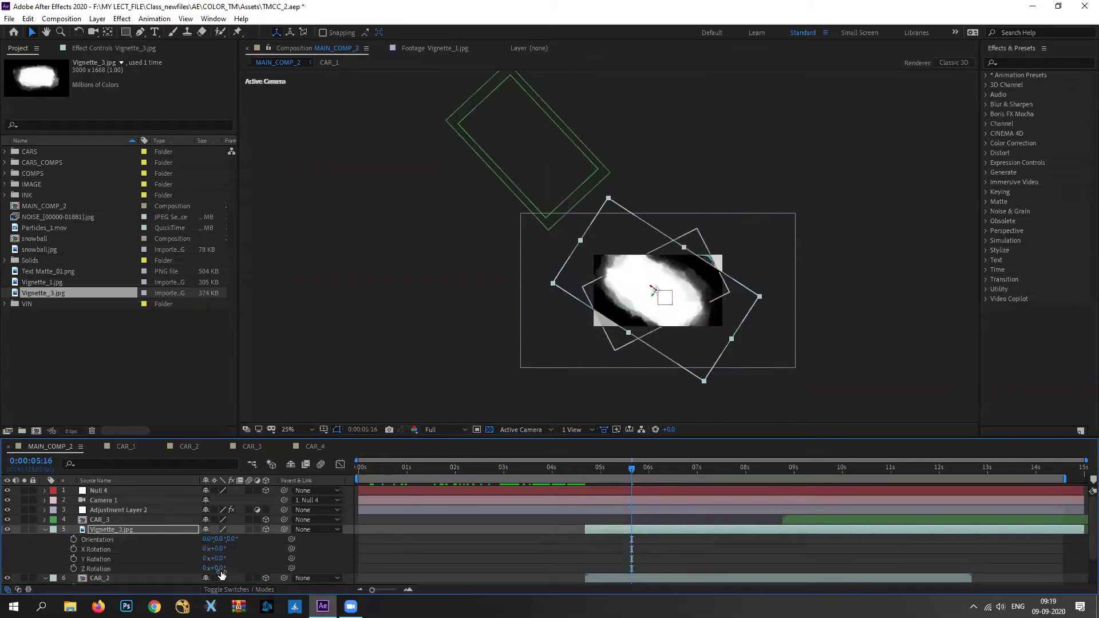
{"action": "left_click_drag", "start_coordinate": [220, 569], "coordinate": [196, 578]}
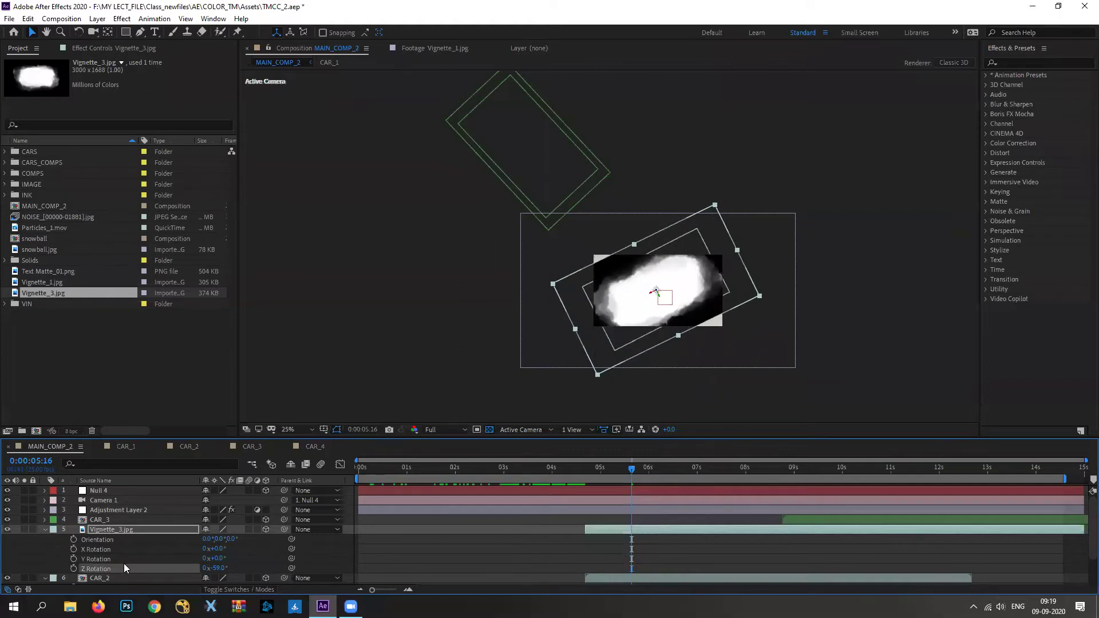
Scale Vignette_3.jpg to 31% and set CAR_2's track matte to Luma Matte using Vignette_3.jpg.
{"action": "key", "text": "s"}
{"action": "mouse_move", "coordinate": [245, 542]}
{"action": "left_mouse_down"}
{"action": "mouse_move", "coordinate": [236, 542]}
{"action": "mouse_move", "coordinate": [246, 543]}
{"action": "left_mouse_up"}
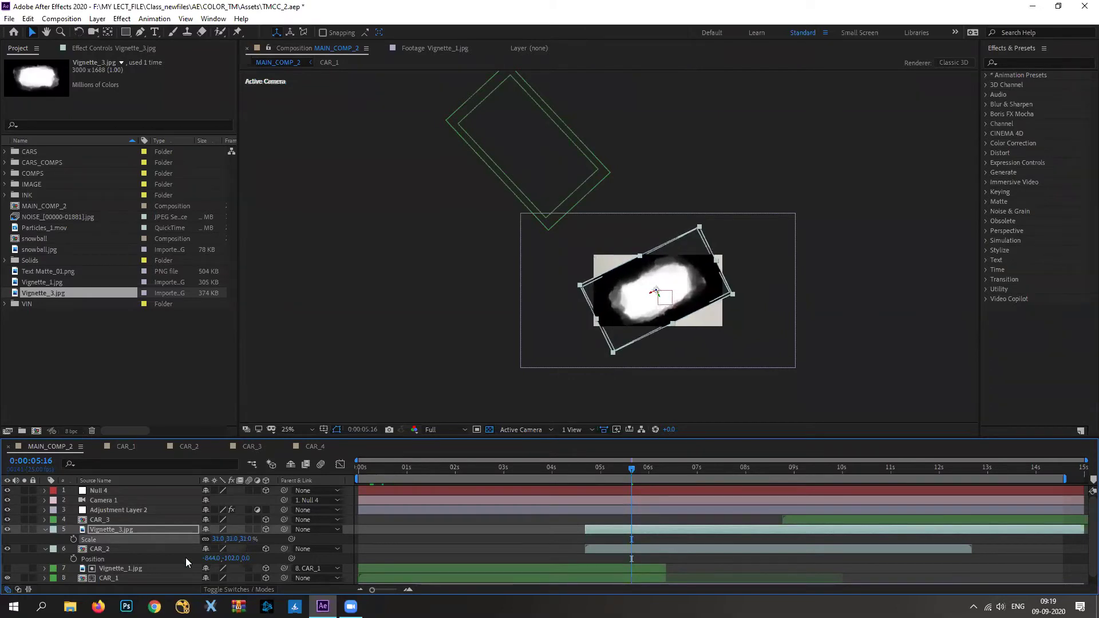
{"action": "left_click", "coordinate": [232, 591]}
{"action": "left_click", "coordinate": [110, 550]}
{"action": "left_click", "coordinate": [302, 550]}
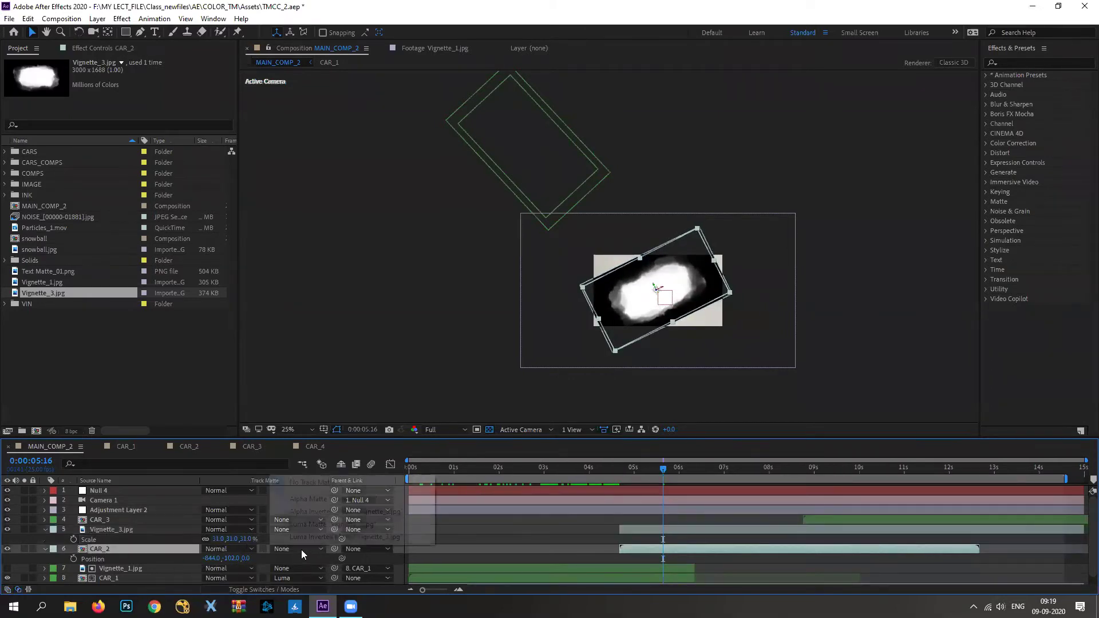
{"action": "left_click", "coordinate": [318, 524]}
{"action": "scroll", "coordinate": [707, 246], "scroll_direction": "up", "scroll_amount": 4}
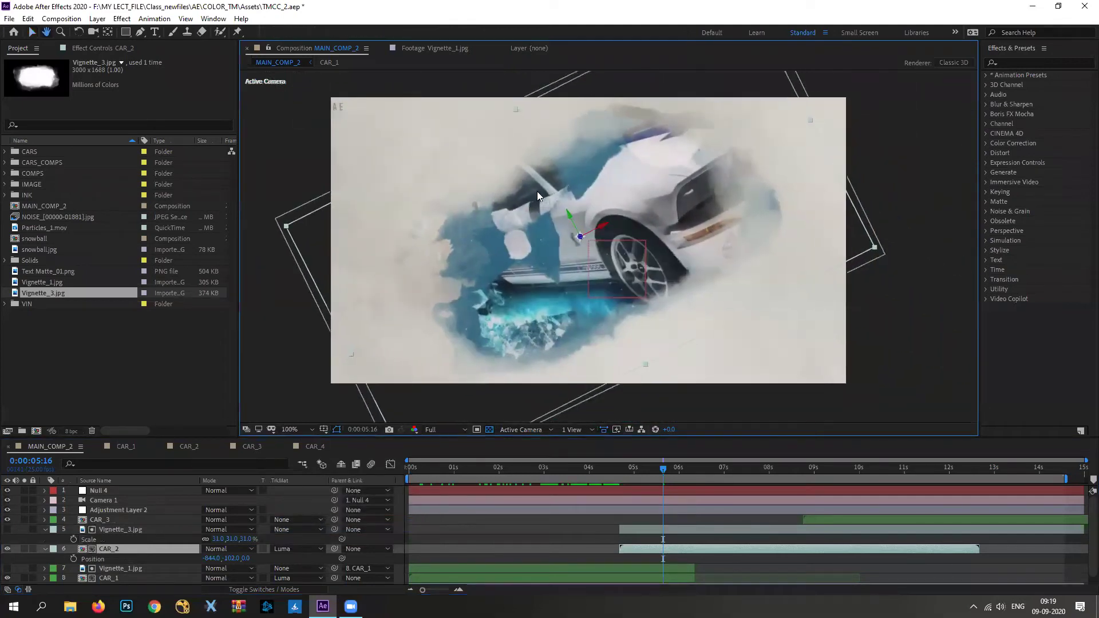
Parent Vignette_3.jpg to CAR_2 and set the vignette's scale to 39%.
{"action": "left_click", "coordinate": [121, 530]}
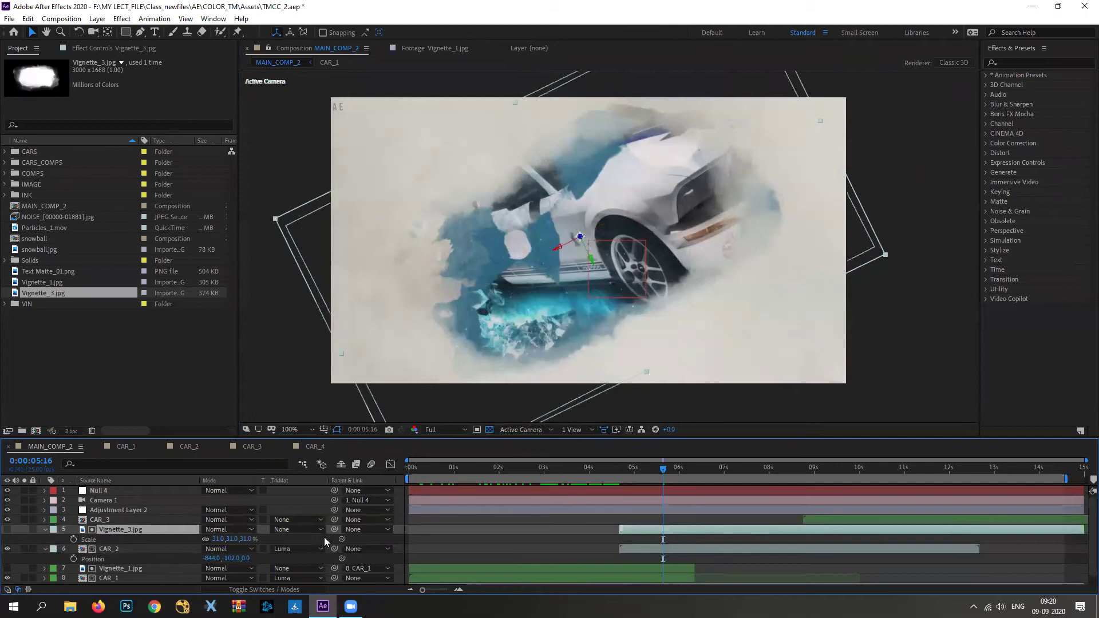
{"action": "left_click", "coordinate": [265, 589]}
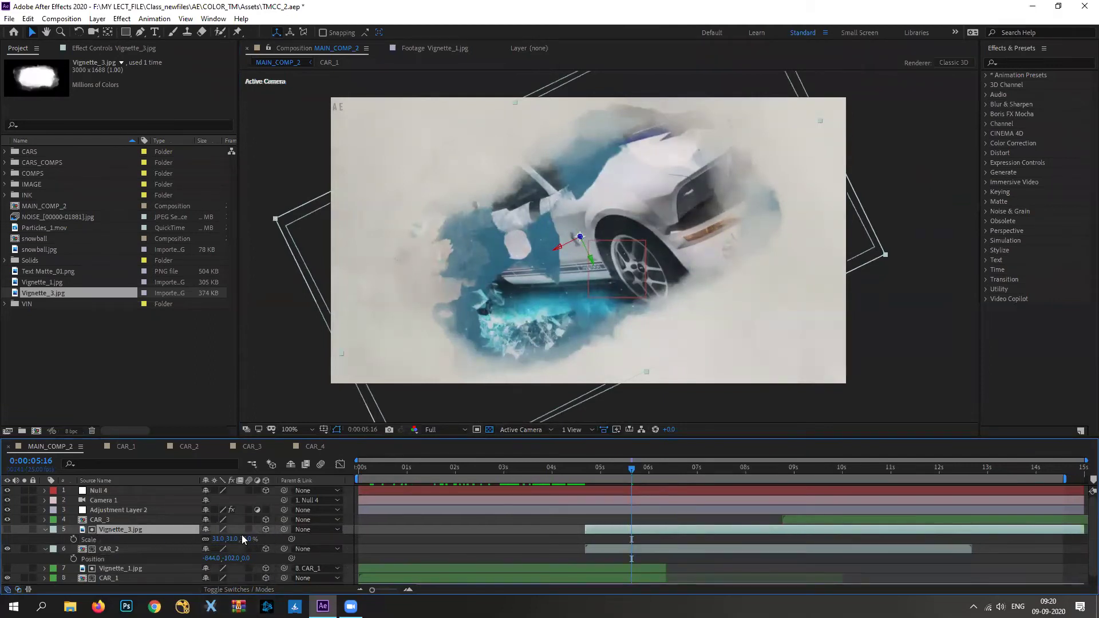
{"action": "left_click_drag", "start_coordinate": [283, 529], "coordinate": [110, 549]}
{"action": "mouse_move", "coordinate": [243, 540]}
{"action": "left_mouse_down"}
{"action": "mouse_move", "coordinate": [253, 539]}
{"action": "mouse_move", "coordinate": [243, 539]}
{"action": "left_mouse_up"}
Move the current time to 0:00:10:02 and collapse the open properties of Vignette_3.jpg and CAR_2.
{"action": "left_click_drag", "start_coordinate": [632, 471], "coordinate": [848, 542]}
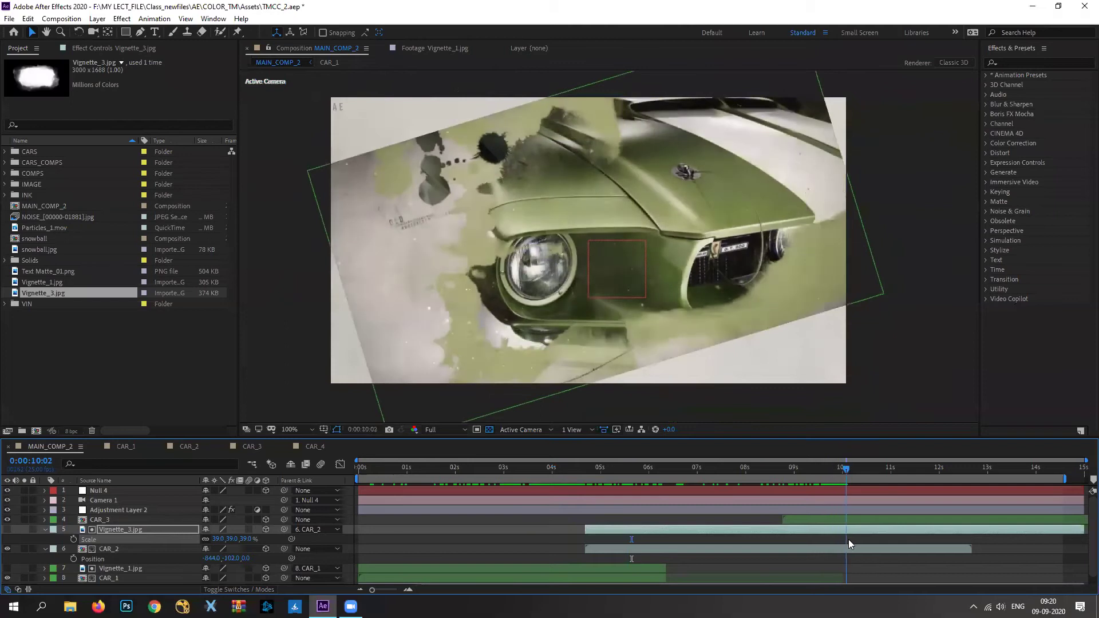
{"action": "key", "text": "ctrl+shift+a"}
{"action": "left_click", "coordinate": [45, 532]}
{"action": "left_click", "coordinate": [46, 538]}
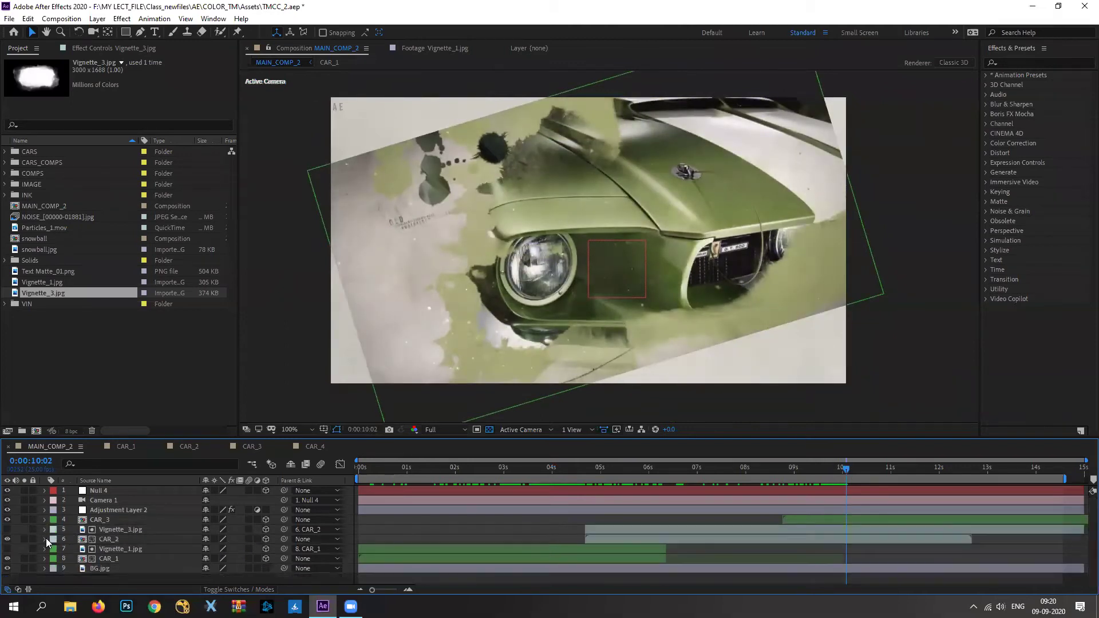
Import Vignette_2.jpg into the project and add it to MAIN_COMP_2 directly above CAR_3.
{"action": "double_click", "coordinate": [65, 329]}
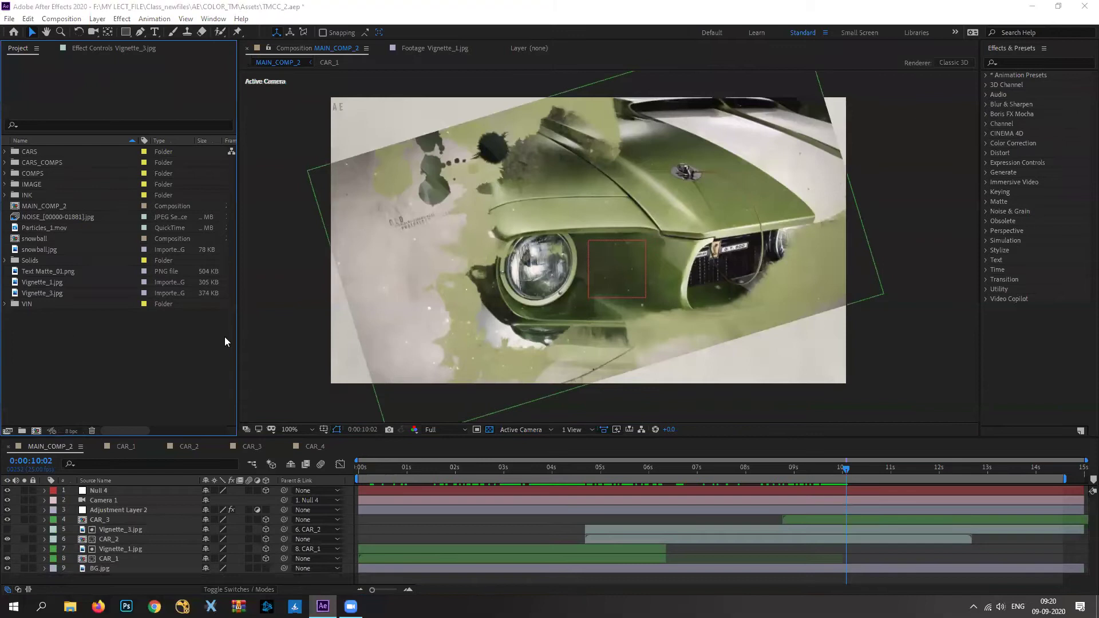
{"action": "left_click", "coordinate": [787, 129]}
{"action": "left_click", "coordinate": [733, 447]}
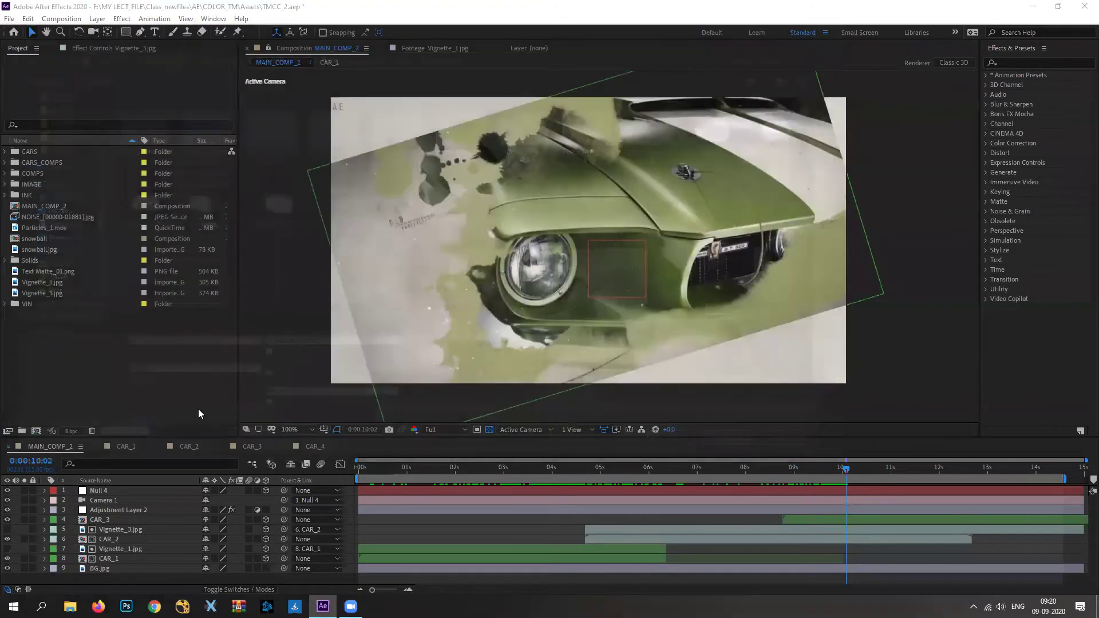
{"action": "left_click_drag", "start_coordinate": [48, 292], "coordinate": [105, 519]}
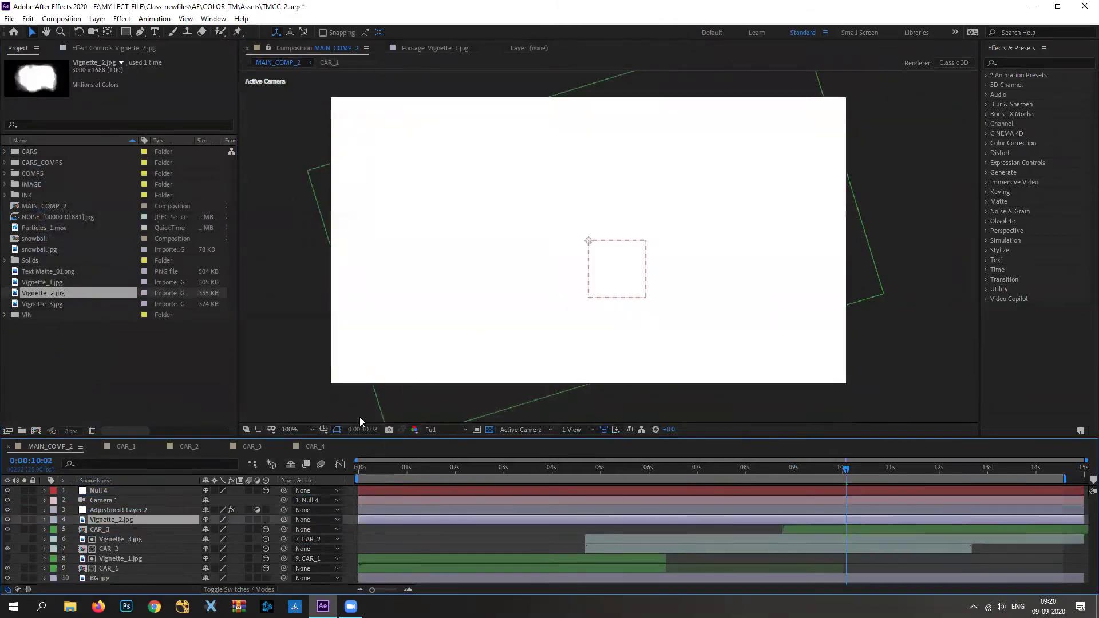
Fit Vignette_2.jpg to the composition size and make it a 3D layer.
{"action": "right_click", "coordinate": [98, 520]}
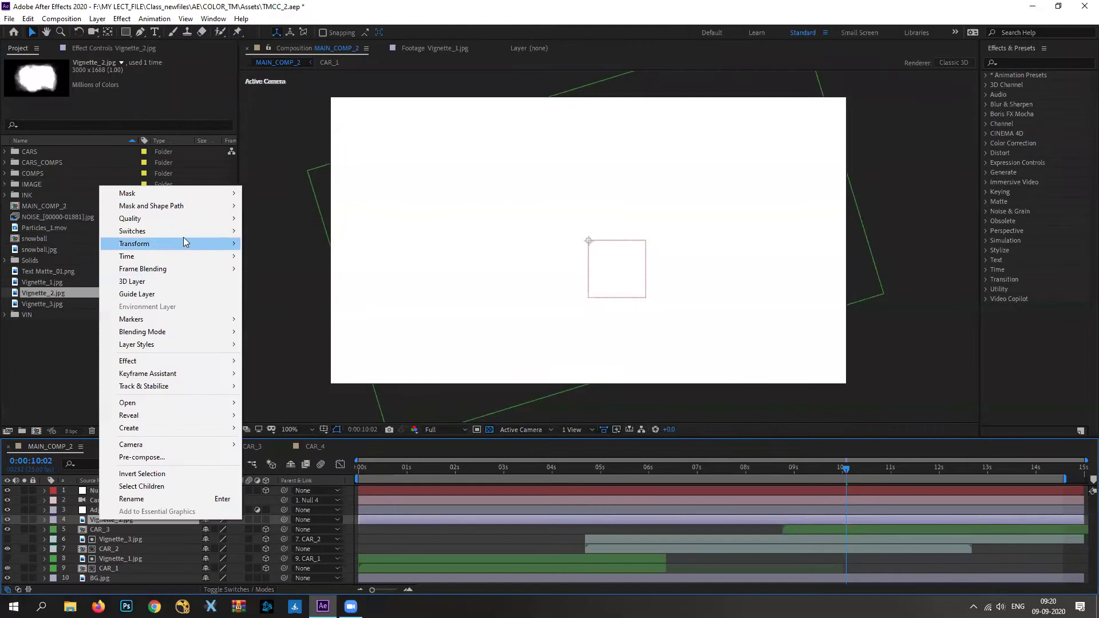
{"action": "mouse_move", "coordinate": [177, 244]}
{"action": "left_click", "coordinate": [318, 391]}
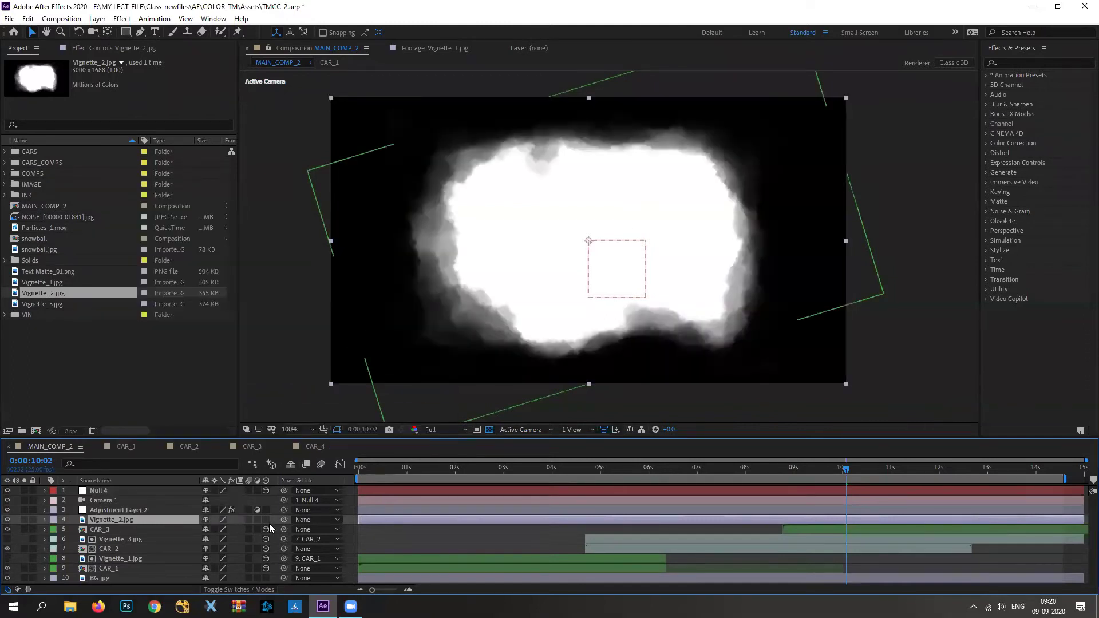
{"action": "key", "text": "comma"}
{"action": "key", "text": "comma"}
{"action": "key", "text": "comma"}
{"action": "key", "text": "comma"}
{"action": "key", "text": "comma"}
{"action": "key", "text": "comma"}
{"action": "left_click_drag", "start_coordinate": [784, 184], "coordinate": [723, 280]}
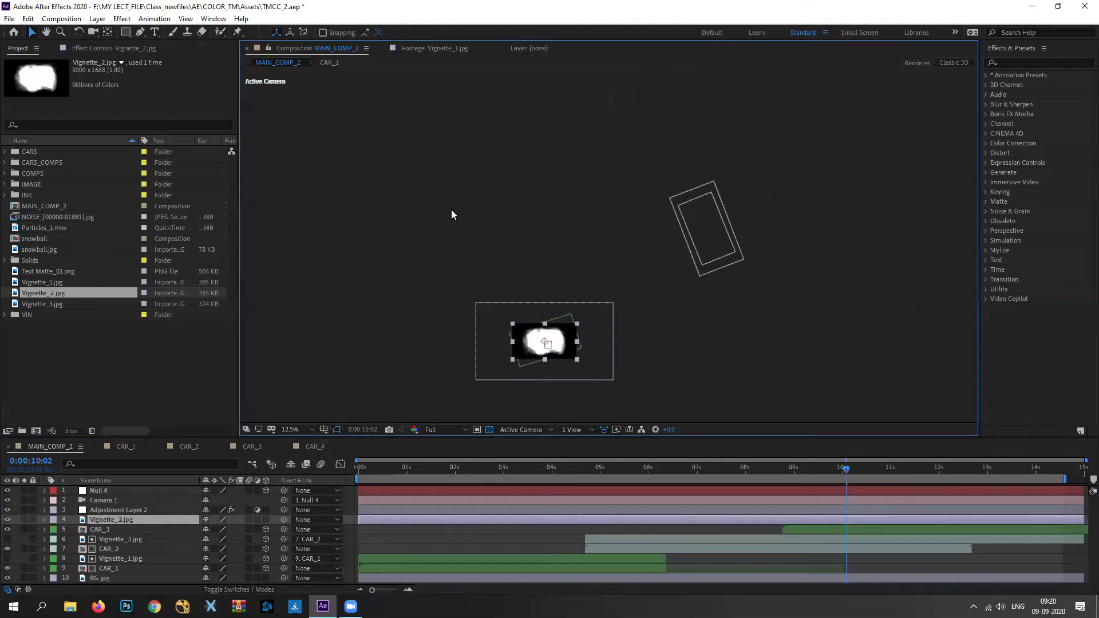
{"action": "left_click", "coordinate": [266, 520]}
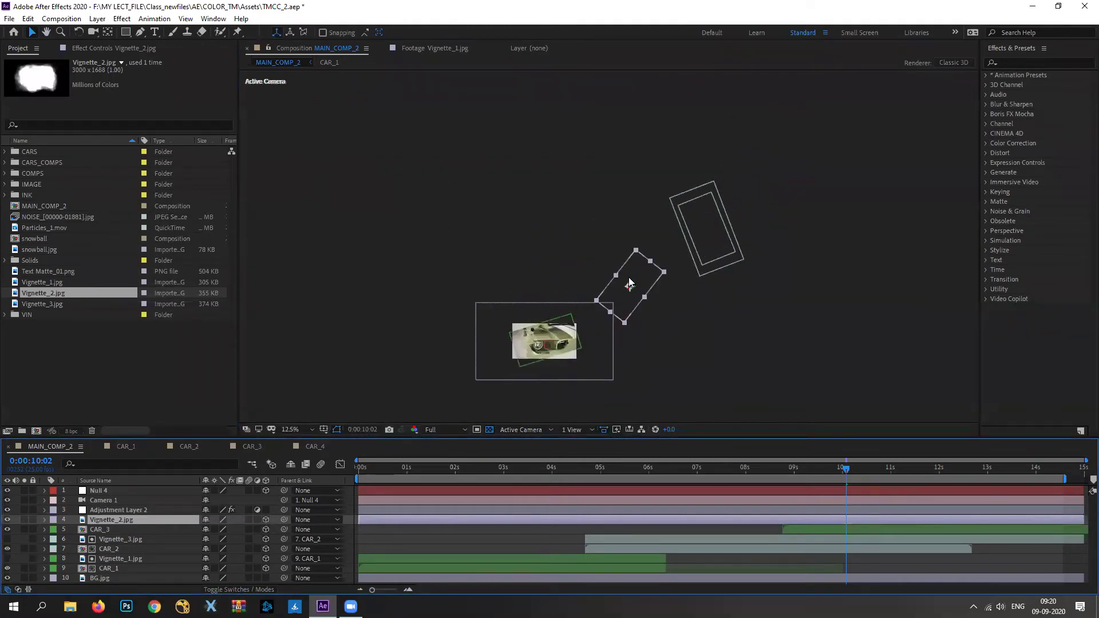
Trim the start of Vignette_2.jpg to CAR_3's in point and give it and Adjustment Layer 2 the Green label.
{"action": "left_click_drag", "start_coordinate": [370, 520], "coordinate": [783, 519]}
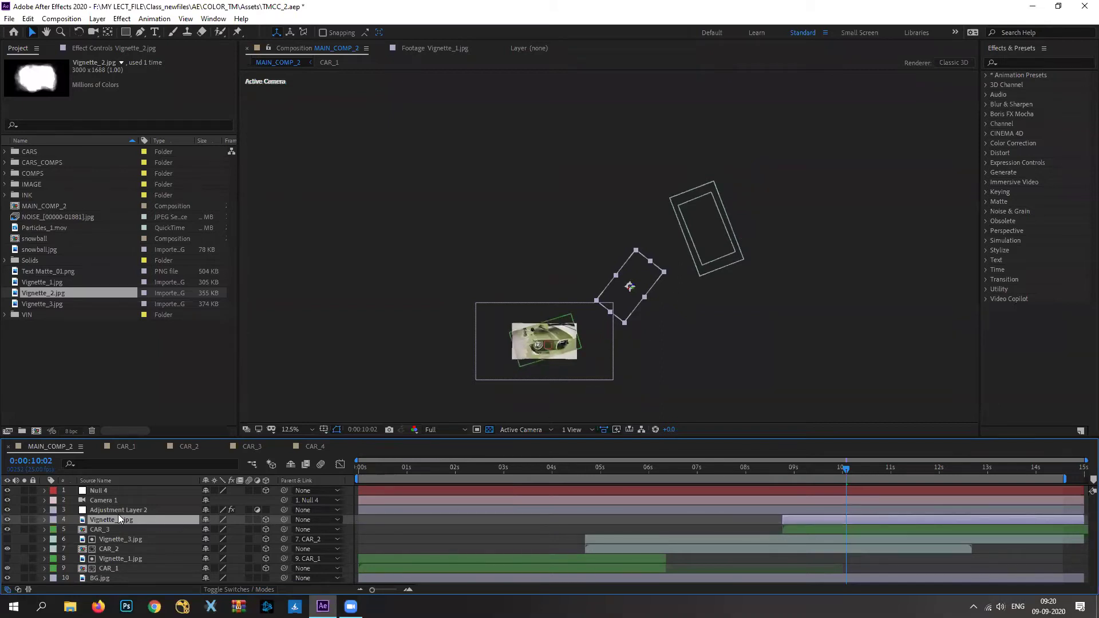
{"action": "left_click", "coordinate": [50, 509]}
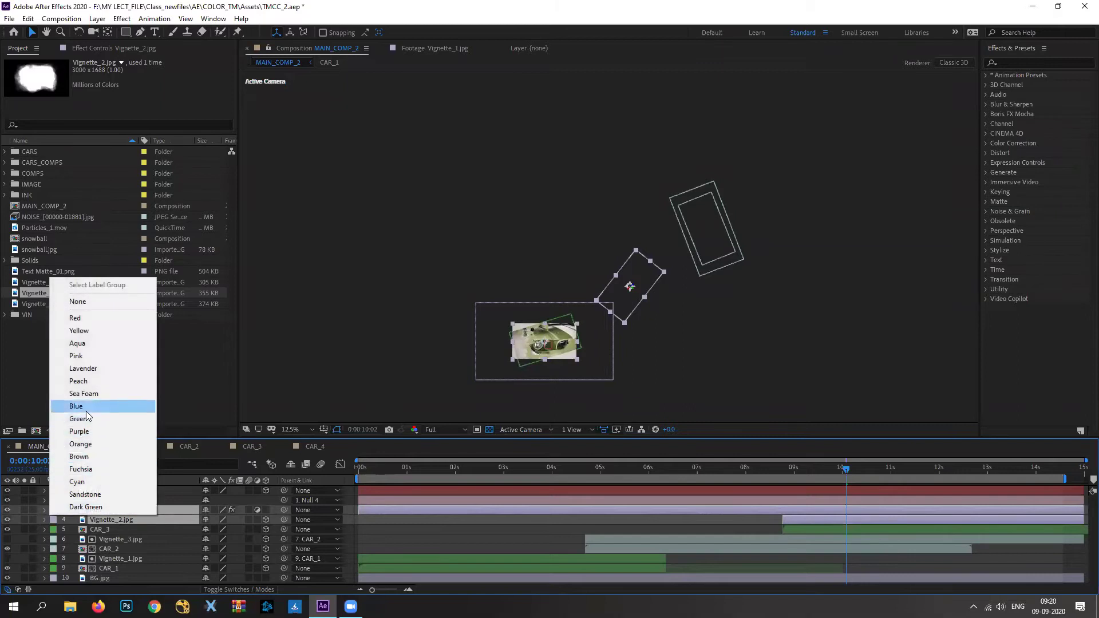
{"action": "left_click", "coordinate": [80, 419]}
Change the label colour of the Vignette_1.jpg and CAR_1 layers to Orange.
{"action": "left_click", "coordinate": [119, 559]}
{"action": "left_click", "coordinate": [91, 569], "text": "shift"}
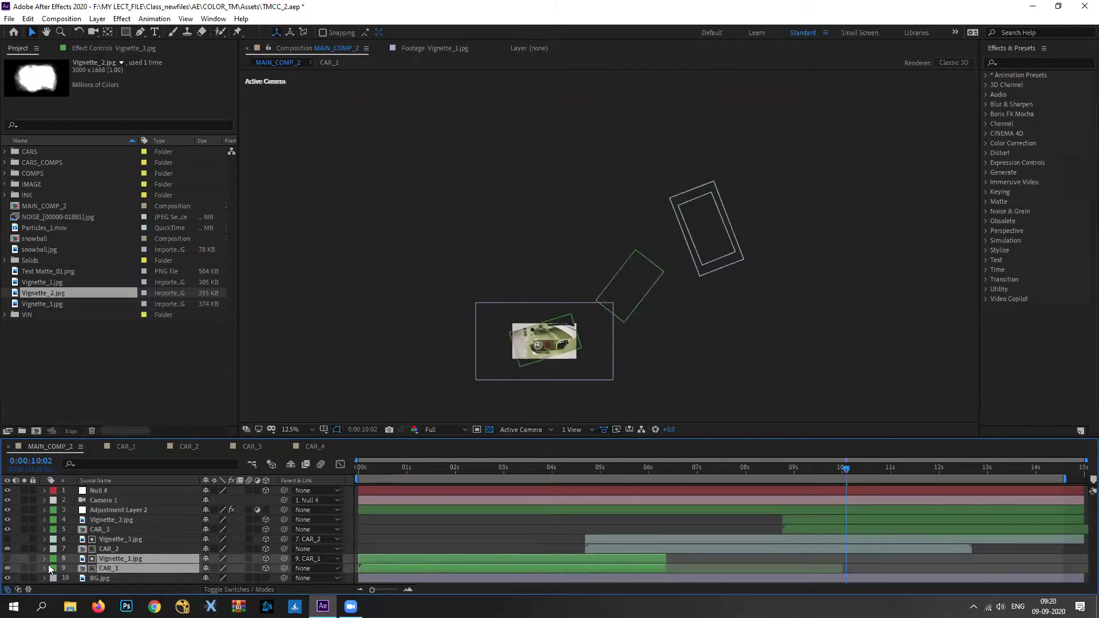
{"action": "left_click", "coordinate": [52, 568]}
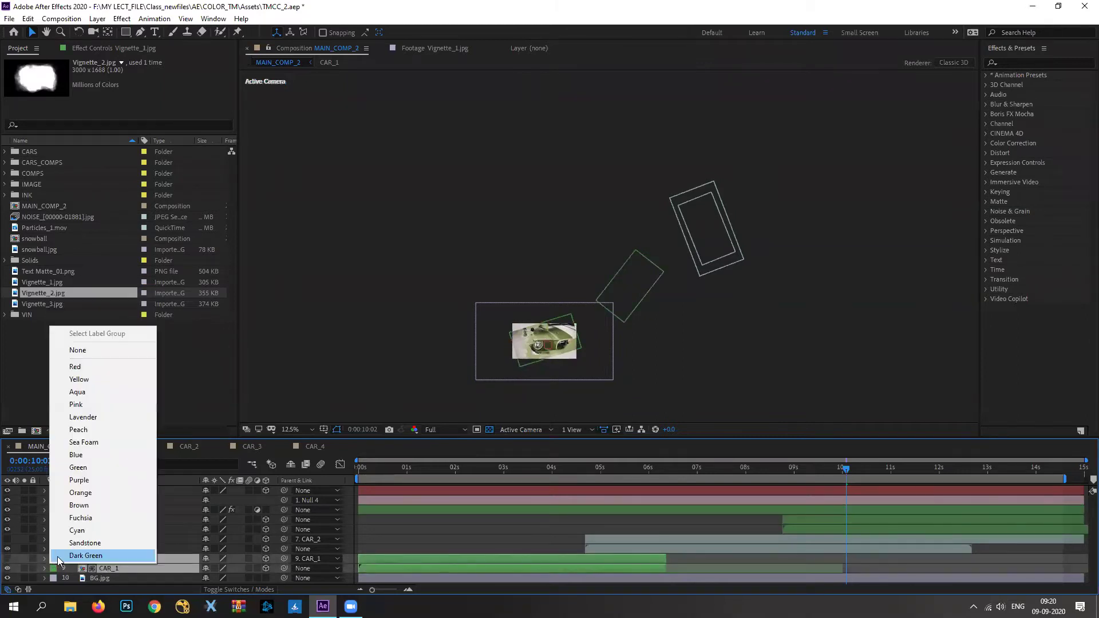
{"action": "left_click", "coordinate": [86, 505]}
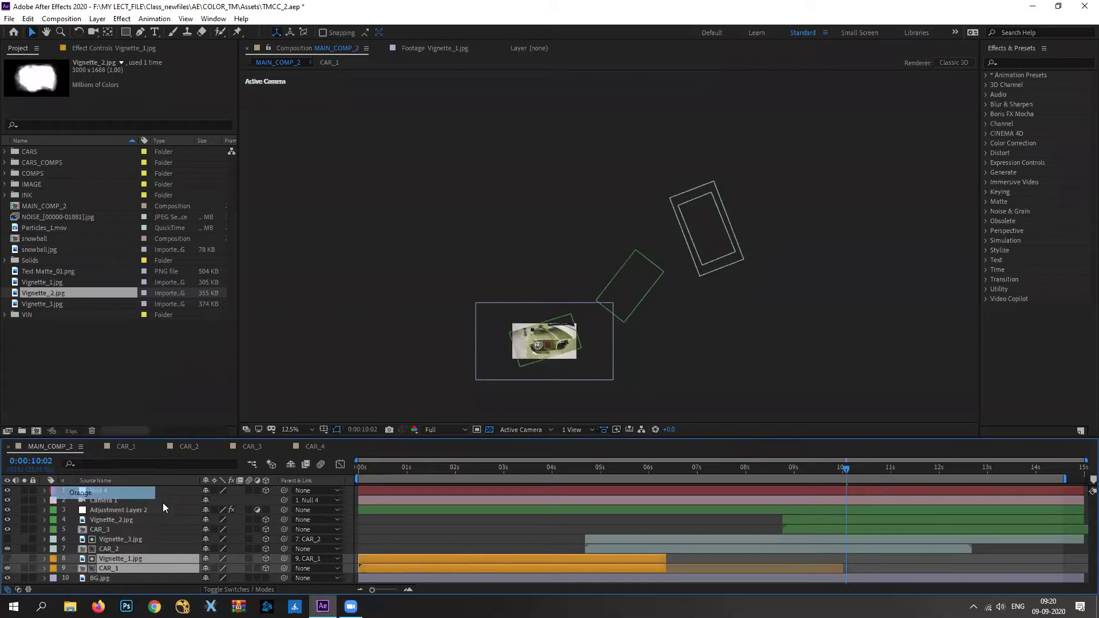
Reveal the Position property of CAR_3 and copy it.
{"action": "left_click", "coordinate": [99, 531]}
{"action": "left_click", "coordinate": [107, 519]}
{"action": "left_click", "coordinate": [109, 539]}
{"action": "left_click", "coordinate": [99, 530]}
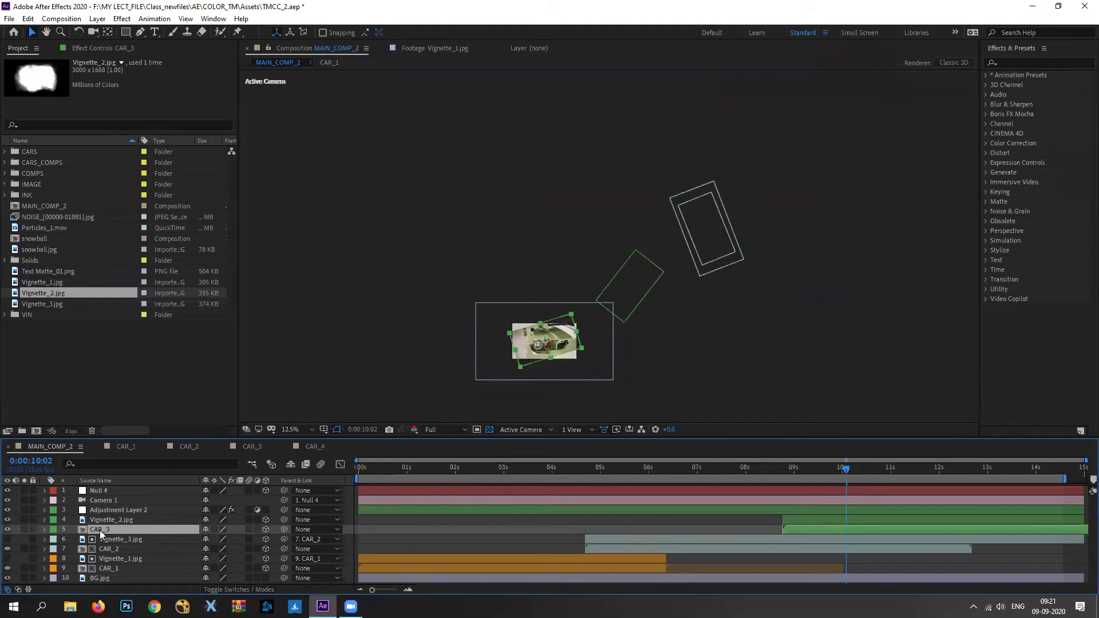
{"action": "key", "text": "p"}
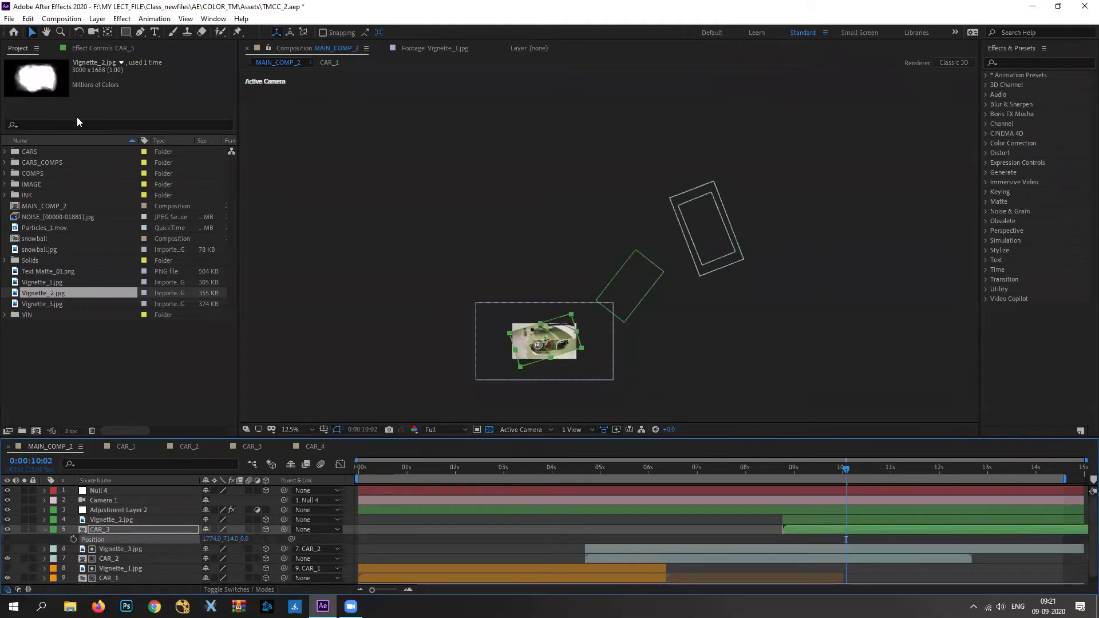
{"action": "left_click", "coordinate": [28, 18]}
{"action": "left_click", "coordinate": [49, 90]}
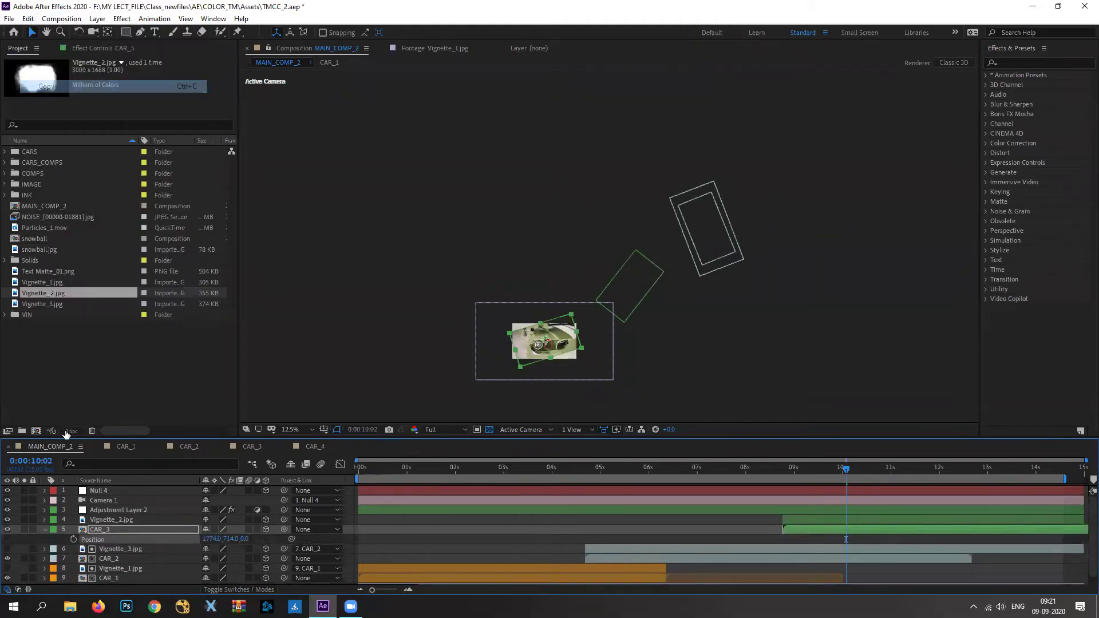
Reveal the Position of Vignette_2.jpg and paste CAR_3's copied position, 1774, 714, 0, onto it.
{"action": "left_click", "coordinate": [100, 519]}
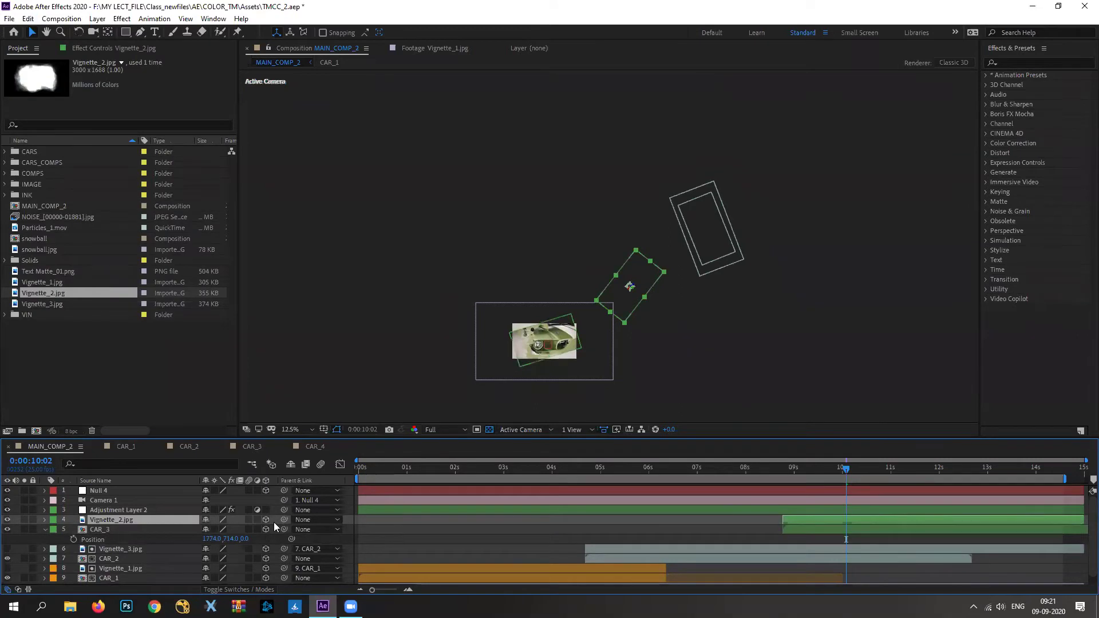
{"action": "key", "text": "p"}
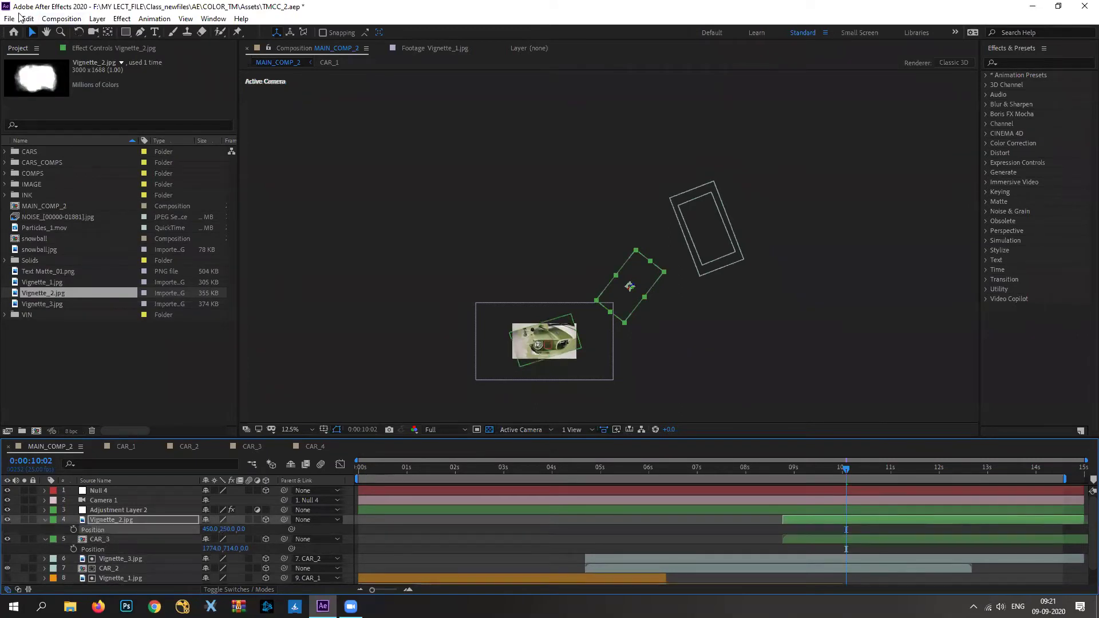
{"action": "left_click", "coordinate": [27, 18]}
{"action": "left_click", "coordinate": [49, 137]}
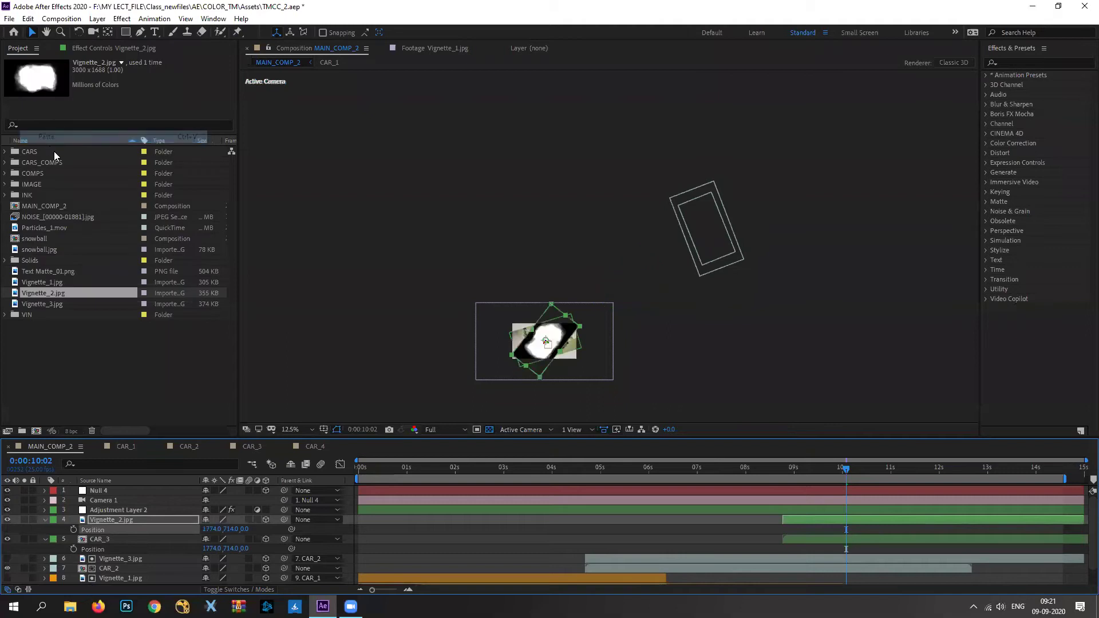
Set the Z Rotation of Vignette_2.jpg to 35° to align it with CAR_3, and parent it to CAR_3.
{"action": "left_click_drag", "start_coordinate": [598, 354], "coordinate": [651, 253]}
{"action": "scroll", "coordinate": [650, 252], "scroll_direction": "up", "scroll_amount": 3}
{"action": "scroll", "coordinate": [690, 257], "scroll_direction": "down", "scroll_amount": 1}
{"action": "left_click_drag", "start_coordinate": [711, 278], "coordinate": [667, 335]}
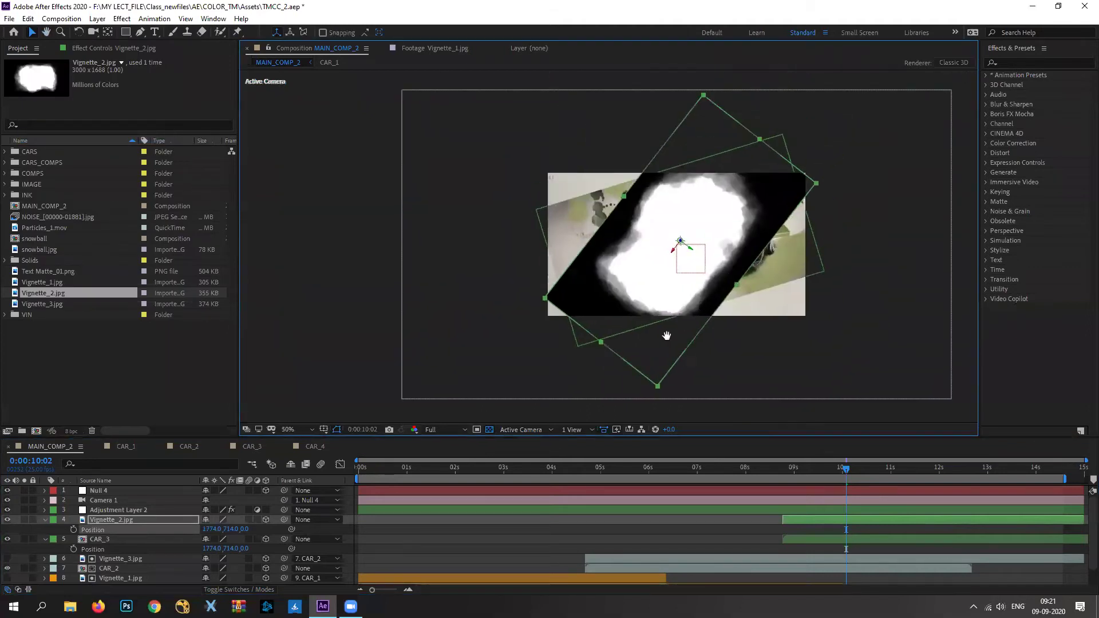
{"action": "scroll", "coordinate": [666, 335], "scroll_direction": "up", "scroll_amount": 2}
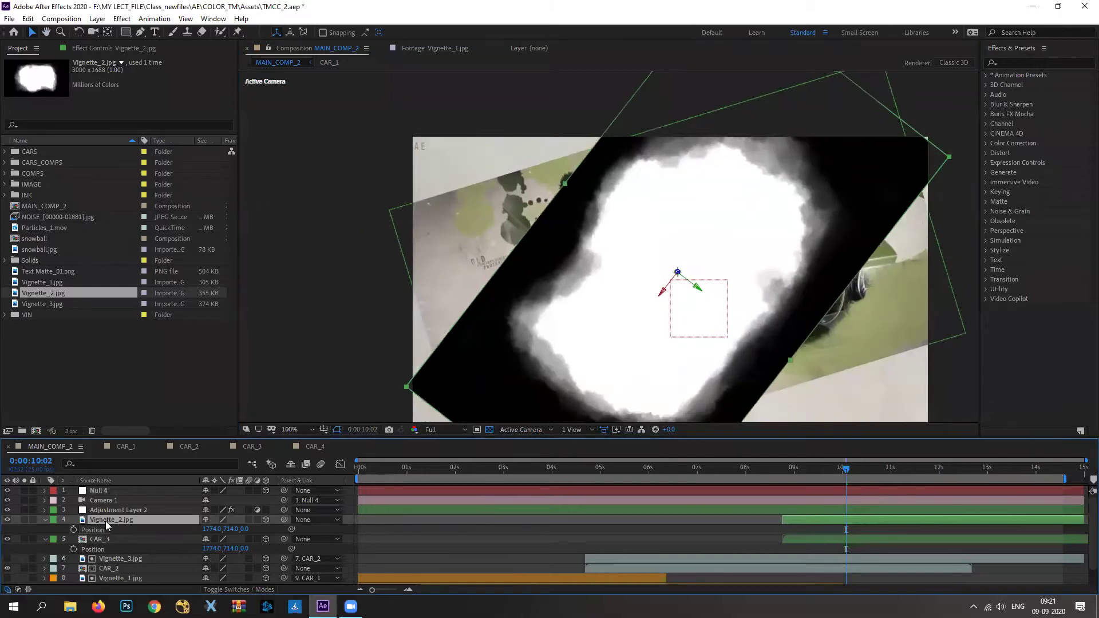
{"action": "key", "text": "r"}
{"action": "left_click", "coordinate": [223, 559]}
{"action": "mouse_move", "coordinate": [224, 559]}
{"action": "left_mouse_down"}
{"action": "mouse_move", "coordinate": [213, 558]}
{"action": "mouse_move", "coordinate": [237, 556]}
{"action": "left_mouse_up"}
{"action": "left_click_drag", "start_coordinate": [286, 520], "coordinate": [104, 573]}
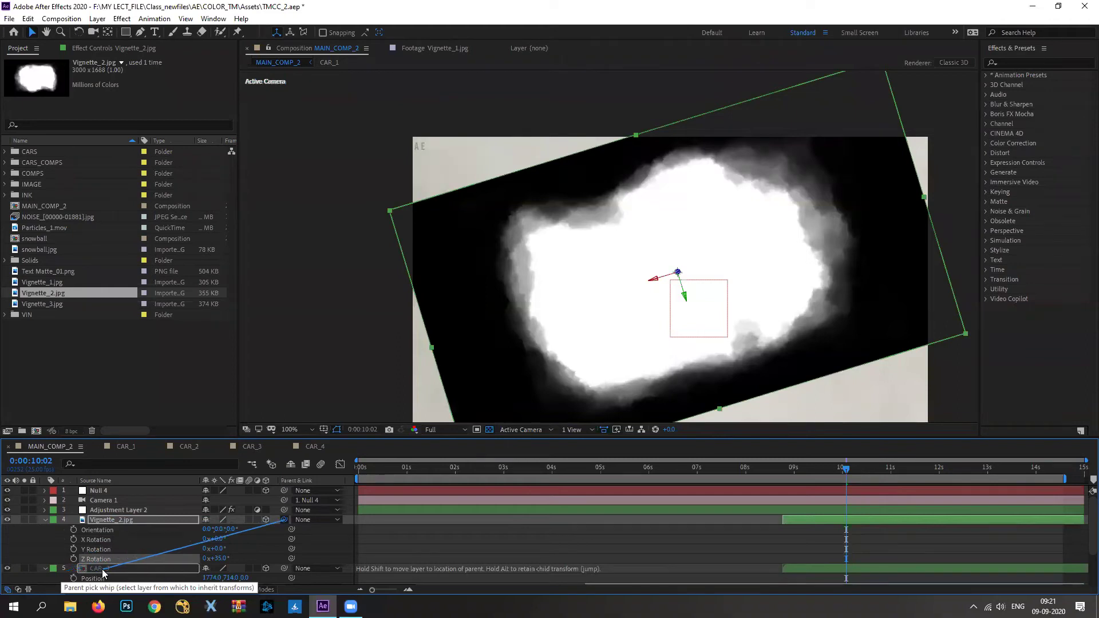
{"action": "left_click_drag", "start_coordinate": [103, 572], "coordinate": [131, 567]}
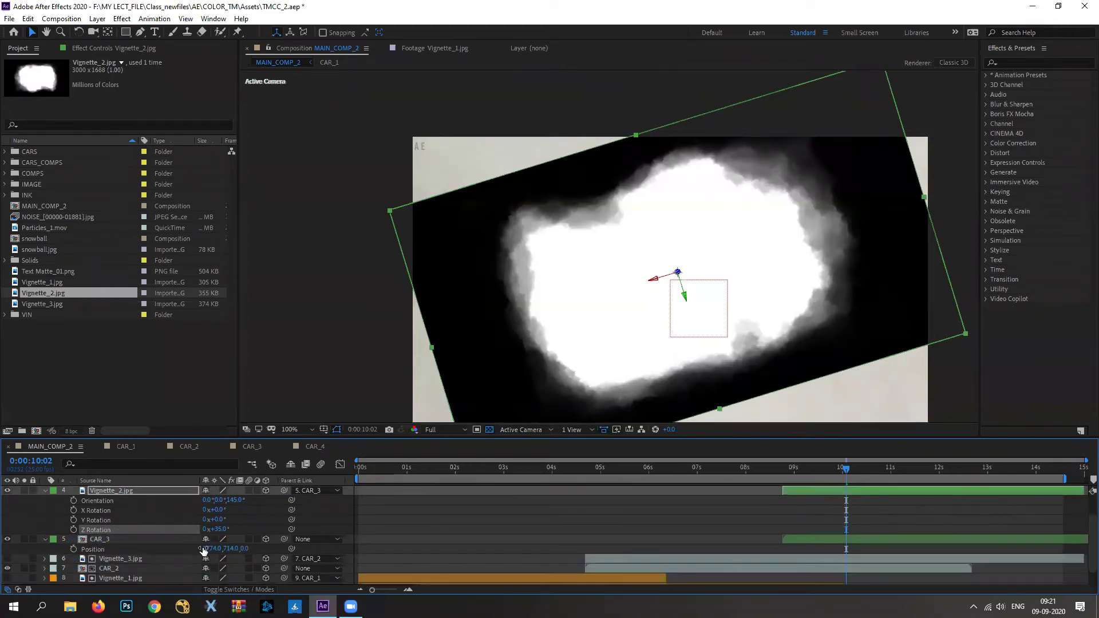
Set CAR_3's track matte to Luma Matte using Vignette_2.jpg and collapse the vignette's rotation properties.
{"action": "left_click", "coordinate": [239, 590]}
{"action": "left_click", "coordinate": [106, 538]}
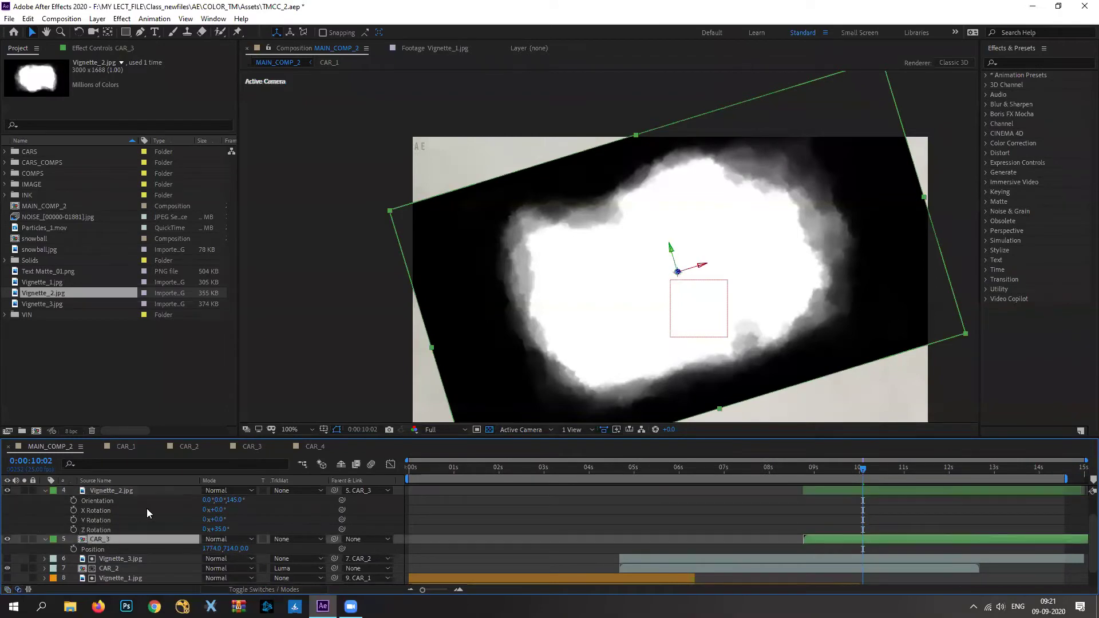
{"action": "left_click", "coordinate": [46, 491]}
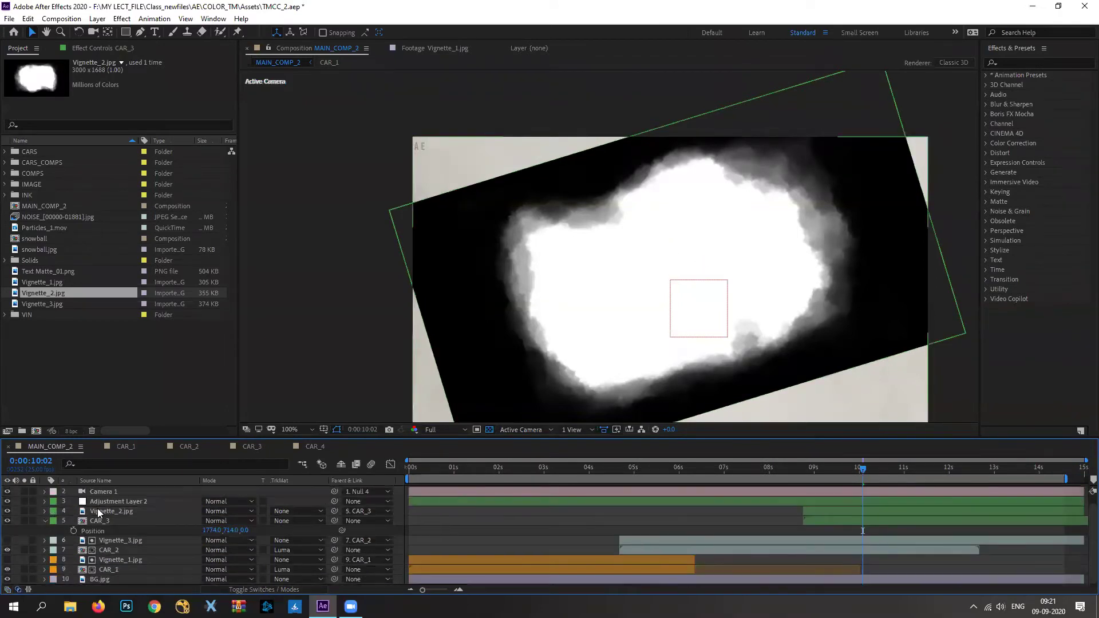
{"action": "left_click", "coordinate": [103, 521]}
{"action": "left_click", "coordinate": [303, 522]}
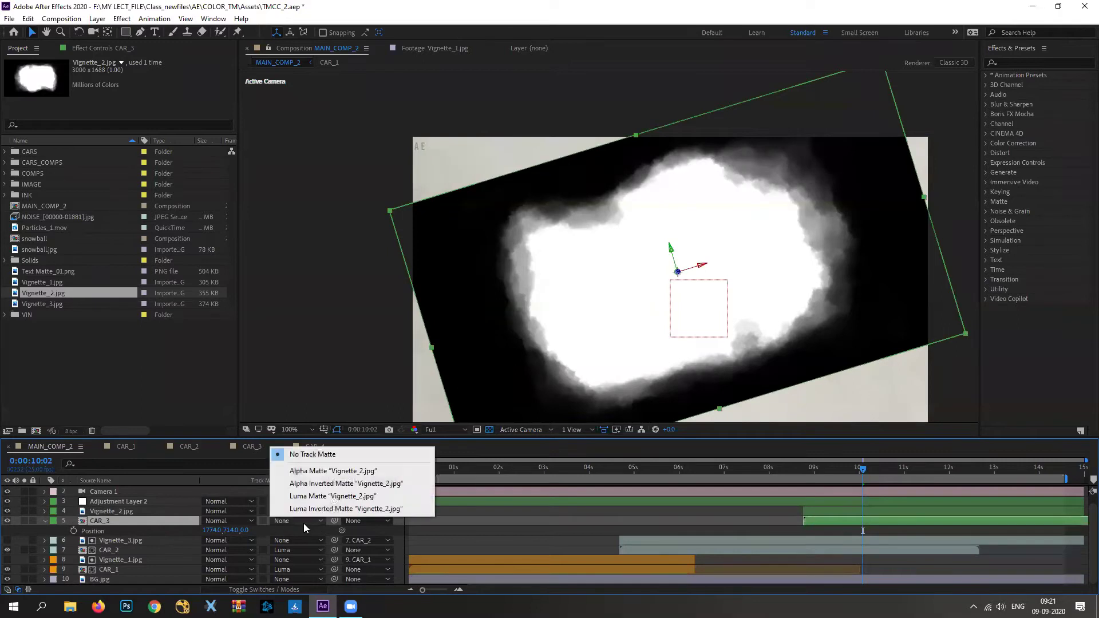
{"action": "left_click", "coordinate": [307, 497]}
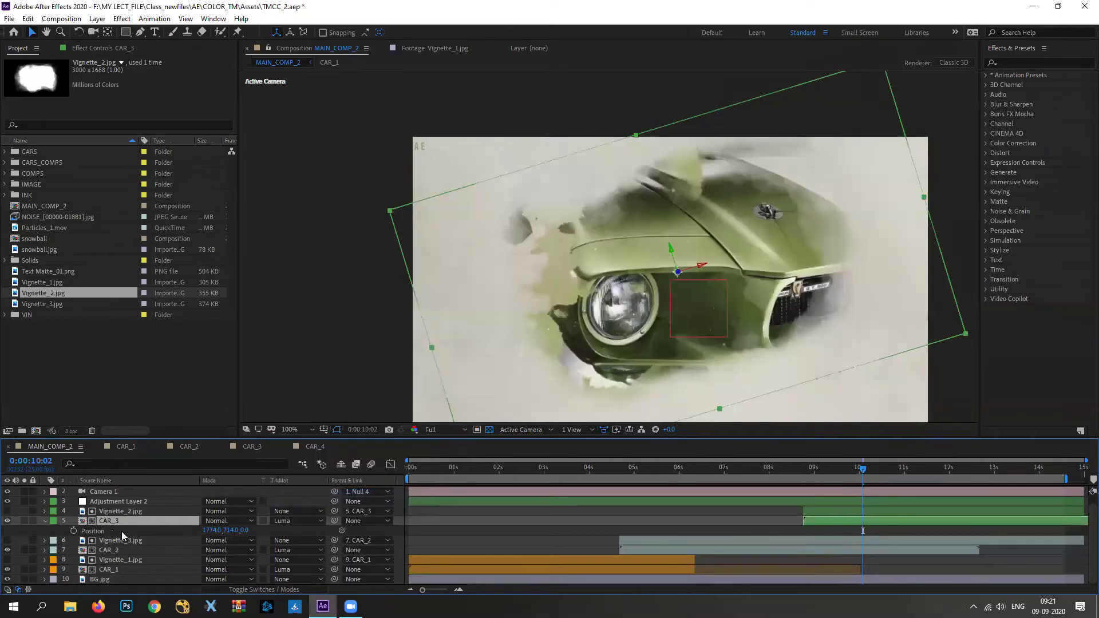
Collapse CAR_3's properties and trim the start of Adjustment Layer 2 to CAR_3's in point.
{"action": "left_click", "coordinate": [44, 521]}
{"action": "left_click_drag", "start_coordinate": [410, 509], "coordinate": [803, 509]}
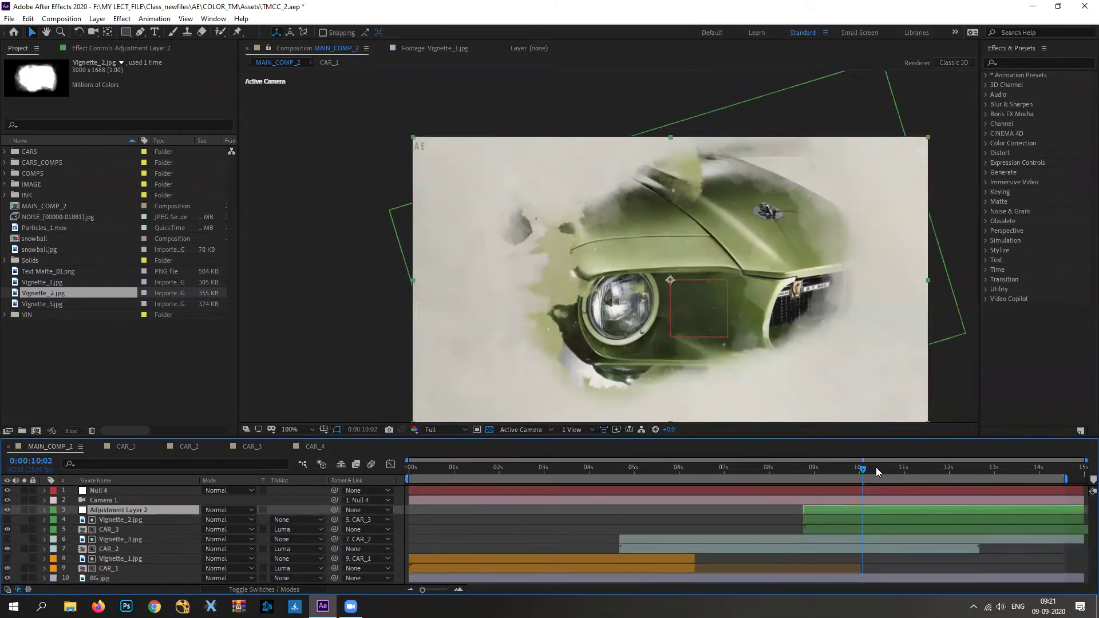
Preview MAIN_COMP_2 from the start in an enlarged, fitted composition view to check the matted car layers.
{"action": "left_click_drag", "start_coordinate": [876, 467], "coordinate": [409, 467]}
{"action": "key", "text": "grave"}
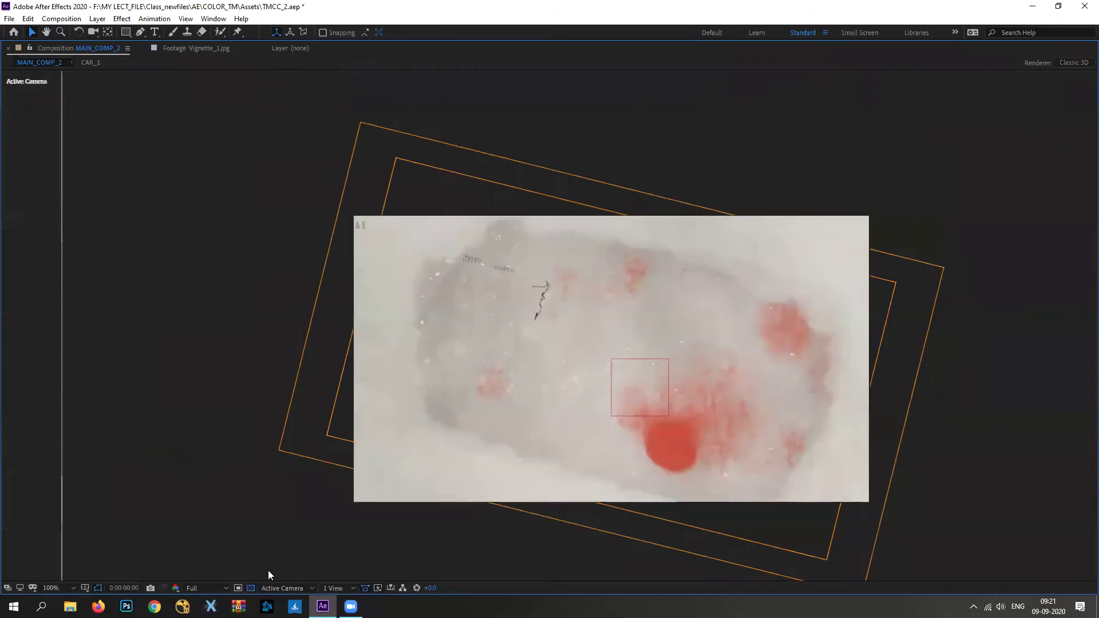
{"action": "left_click", "coordinate": [50, 588]}
{"action": "left_click", "coordinate": [67, 387]}
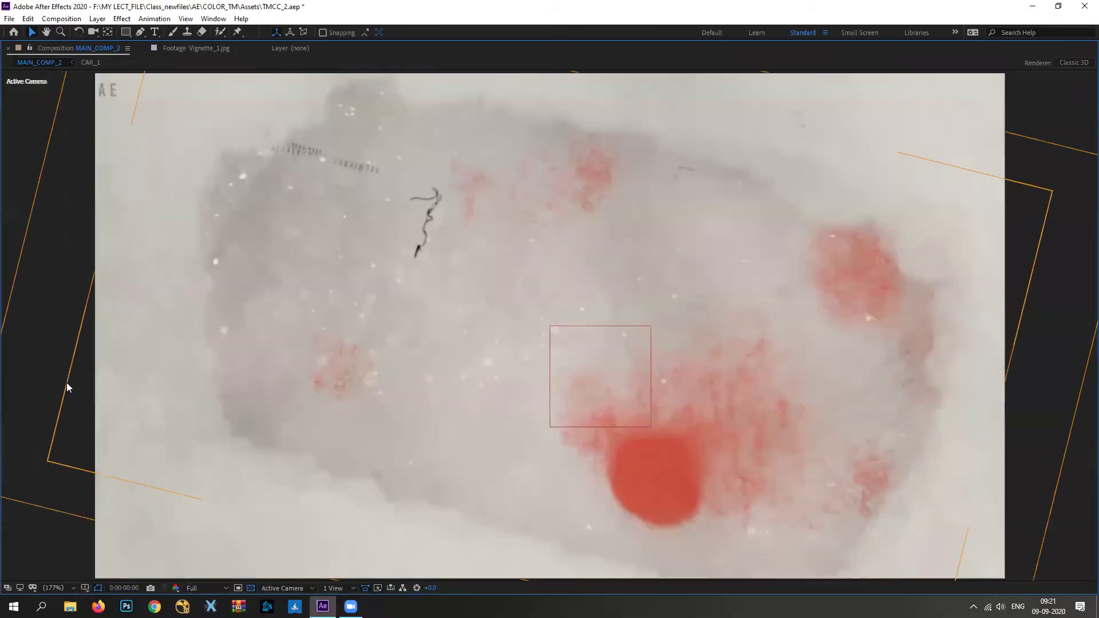
{"action": "key", "text": "space"}
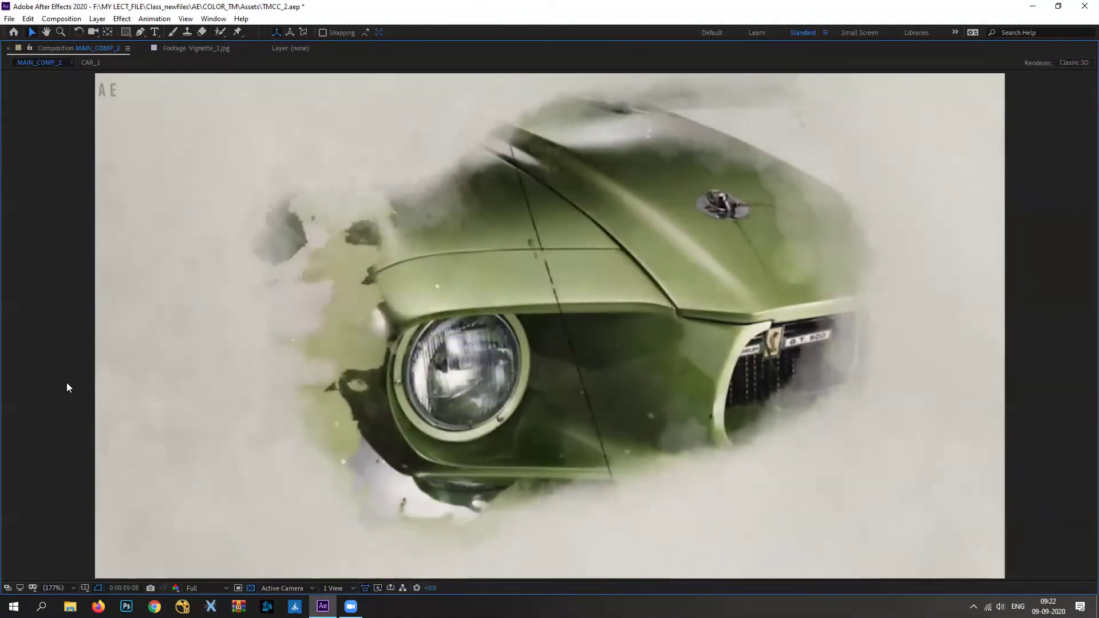
{"action": "key", "text": "grave"}
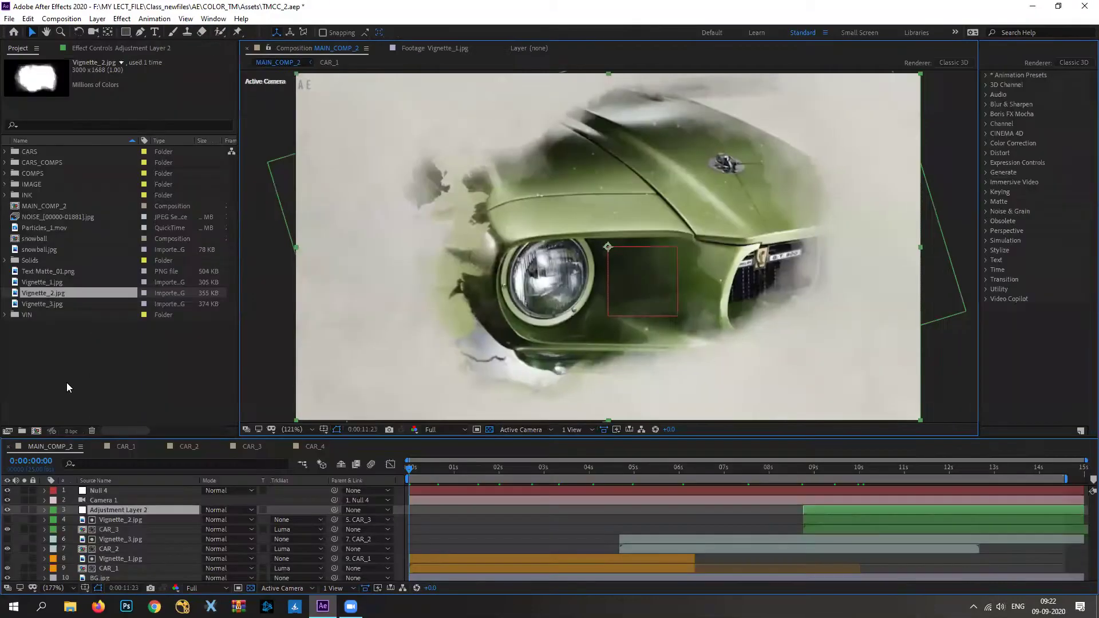
Scale Vignette_2.jpg up proportionally, taking its Z scale to 121%, to widen the visible part of CAR_3.
{"action": "left_click", "coordinate": [118, 520]}
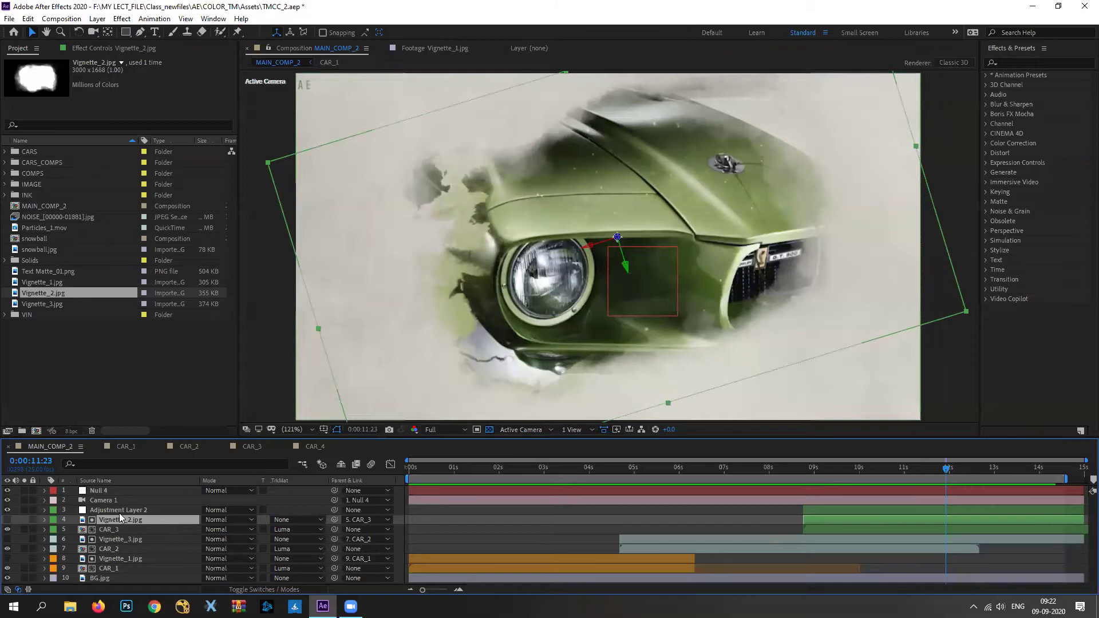
{"action": "left_click", "coordinate": [111, 531]}
{"action": "left_click", "coordinate": [111, 520]}
{"action": "key", "text": "s"}
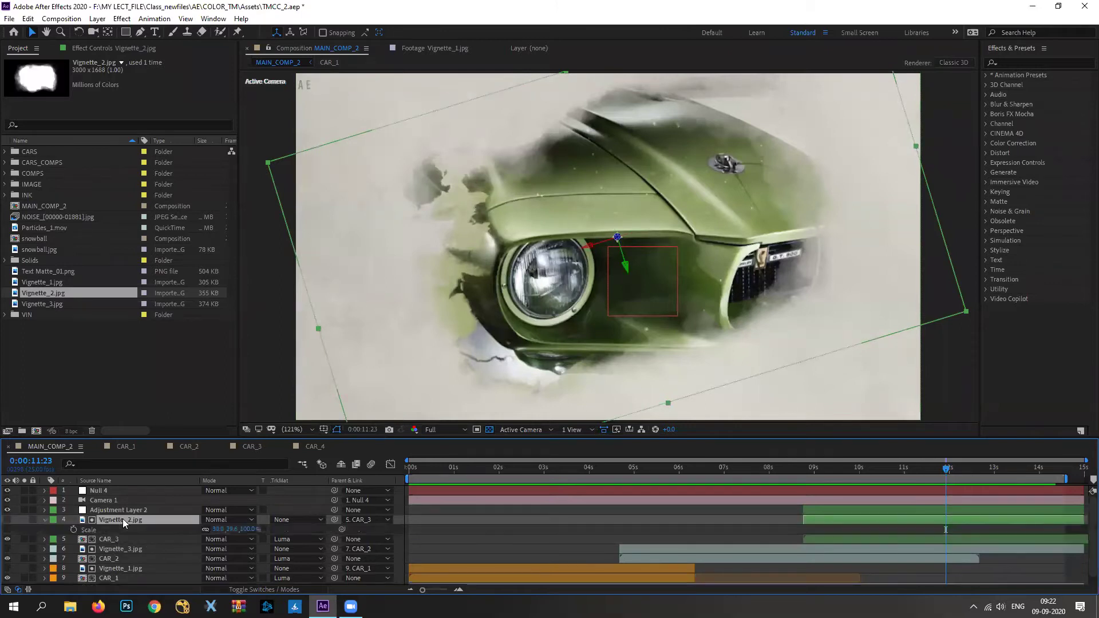
{"action": "mouse_move", "coordinate": [249, 530]}
{"action": "left_mouse_down"}
{"action": "mouse_move", "coordinate": [262, 532]}
{"action": "mouse_move", "coordinate": [252, 532]}
{"action": "left_mouse_up"}
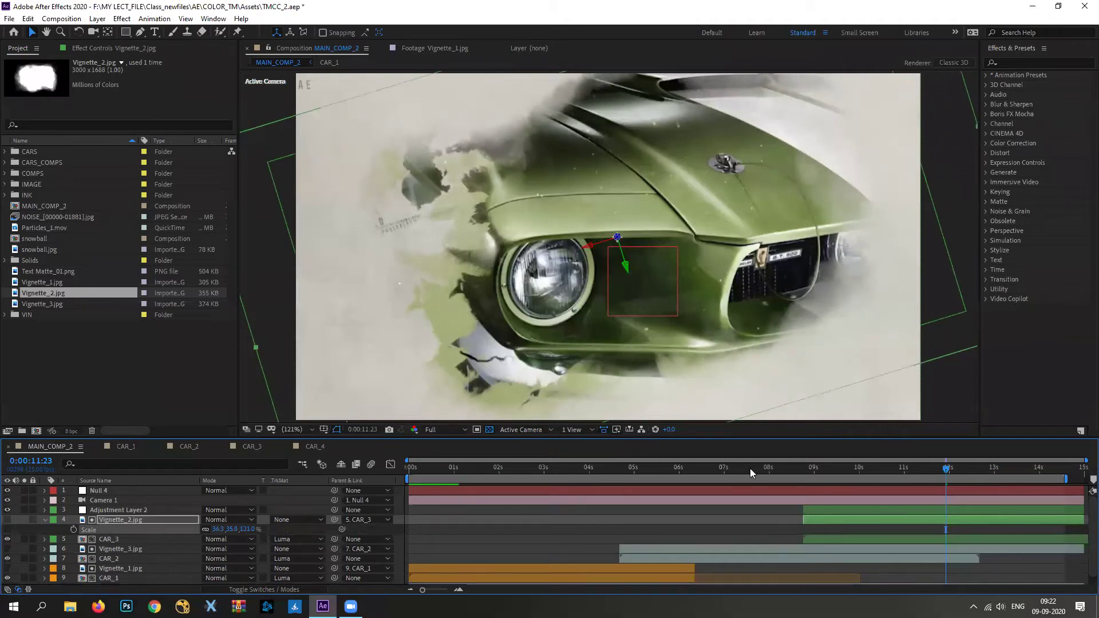
Extend the start of Adjustment Layer 2 back to 0:00:00:00 and collapse the Scale property of Vignette_2.jpg.
{"action": "key", "text": "Page_Up"}
{"action": "key", "text": "Page_Up"}
{"action": "left_click_drag", "start_coordinate": [917, 476], "coordinate": [453, 502]}
{"action": "key", "text": "Home"}
{"action": "left_click_drag", "start_coordinate": [801, 509], "coordinate": [406, 515]}
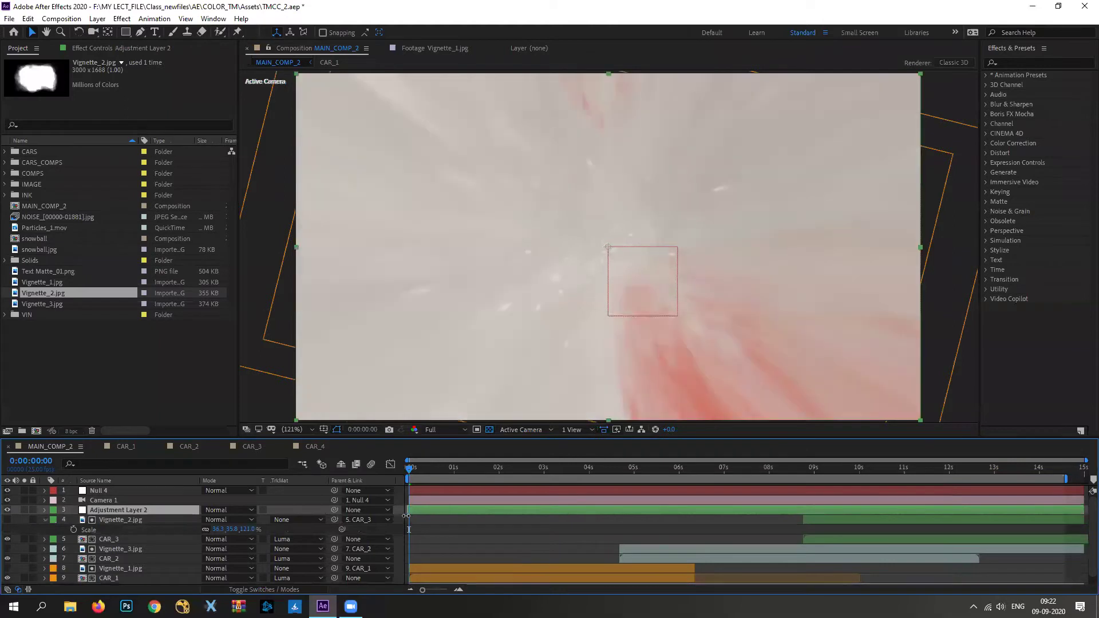
{"action": "left_click_drag", "start_coordinate": [411, 472], "coordinate": [908, 544]}
{"action": "left_click", "coordinate": [45, 520]}
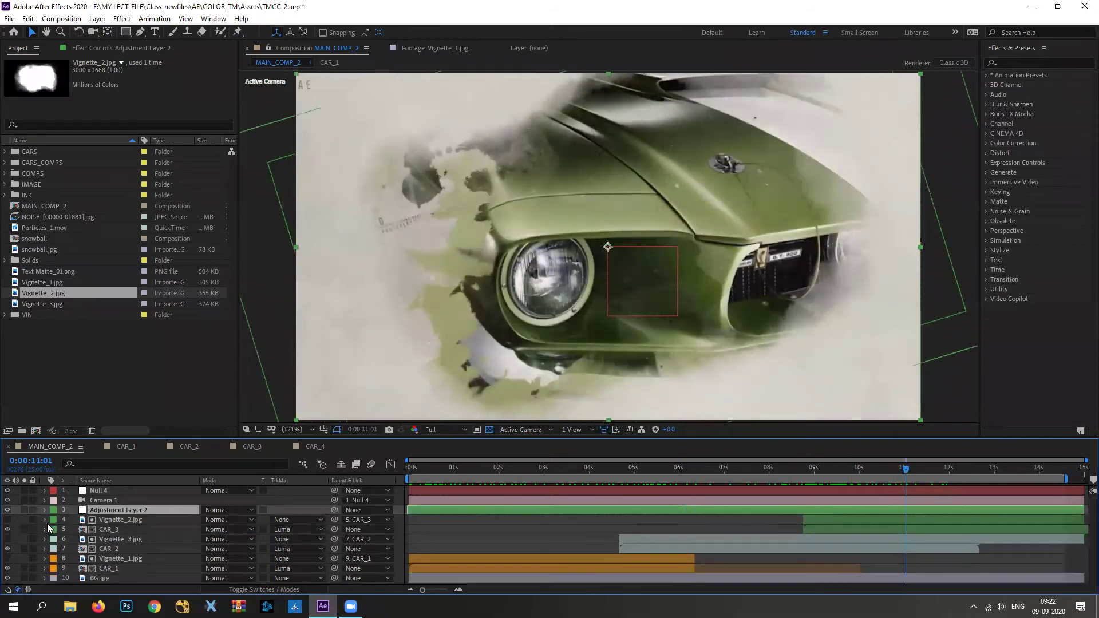
{"action": "left_click", "coordinate": [405, 478]}
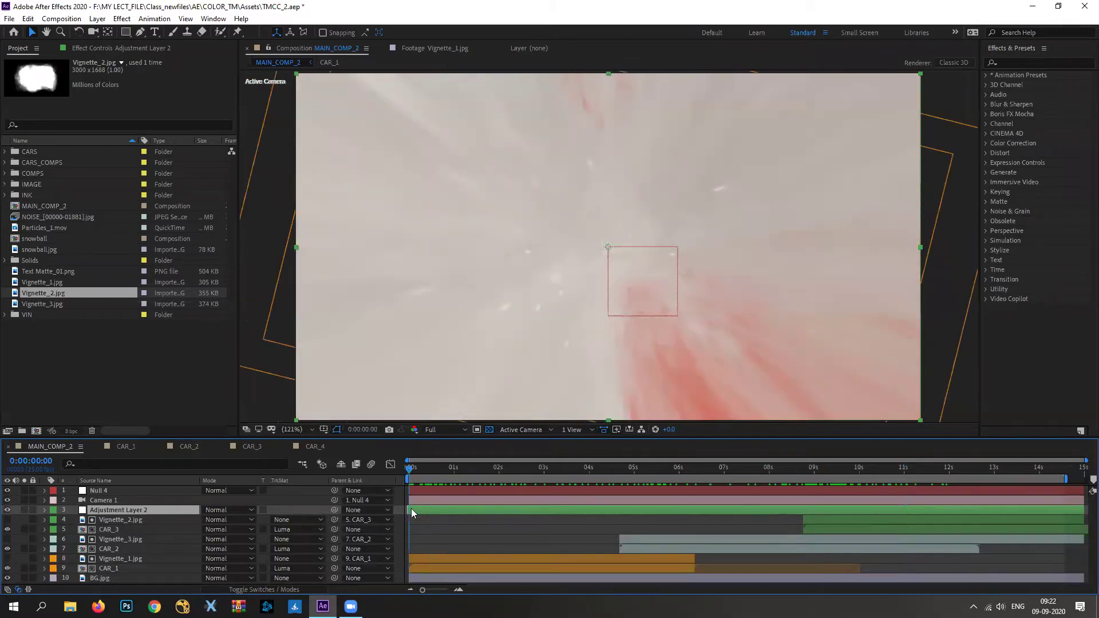
{"action": "left_click_drag", "start_coordinate": [408, 508], "coordinate": [409, 508]}
Open the CAR_1 composition at 0:00:01:24 and add Text Matte_01.png from the IMAGE folder as its top layer.
{"action": "double_click", "coordinate": [107, 570]}
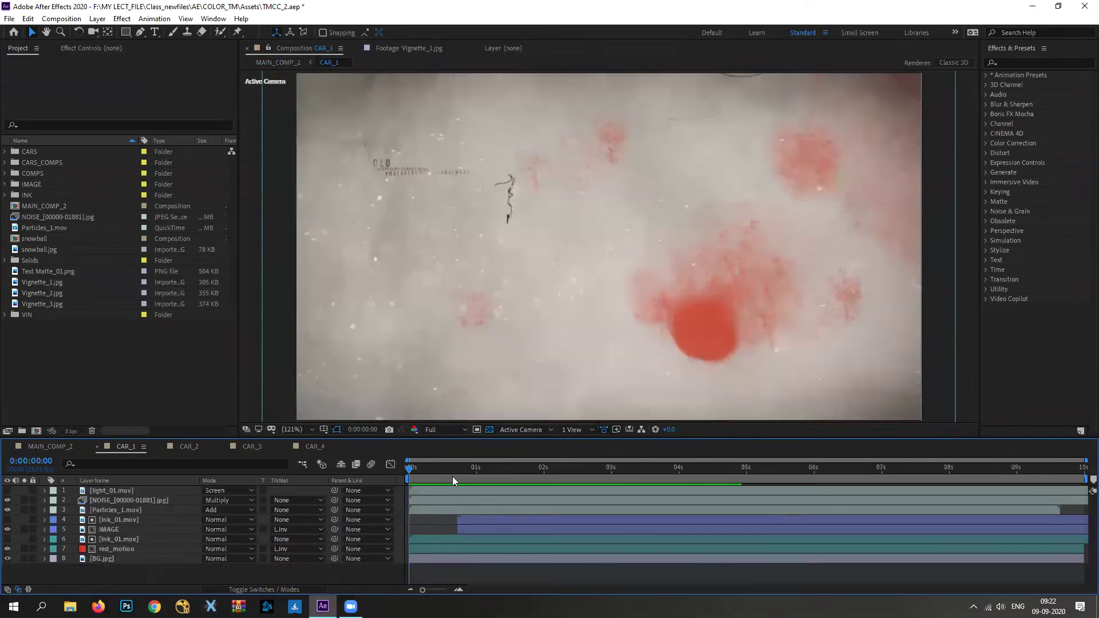
{"action": "left_click_drag", "start_coordinate": [410, 469], "coordinate": [541, 475]}
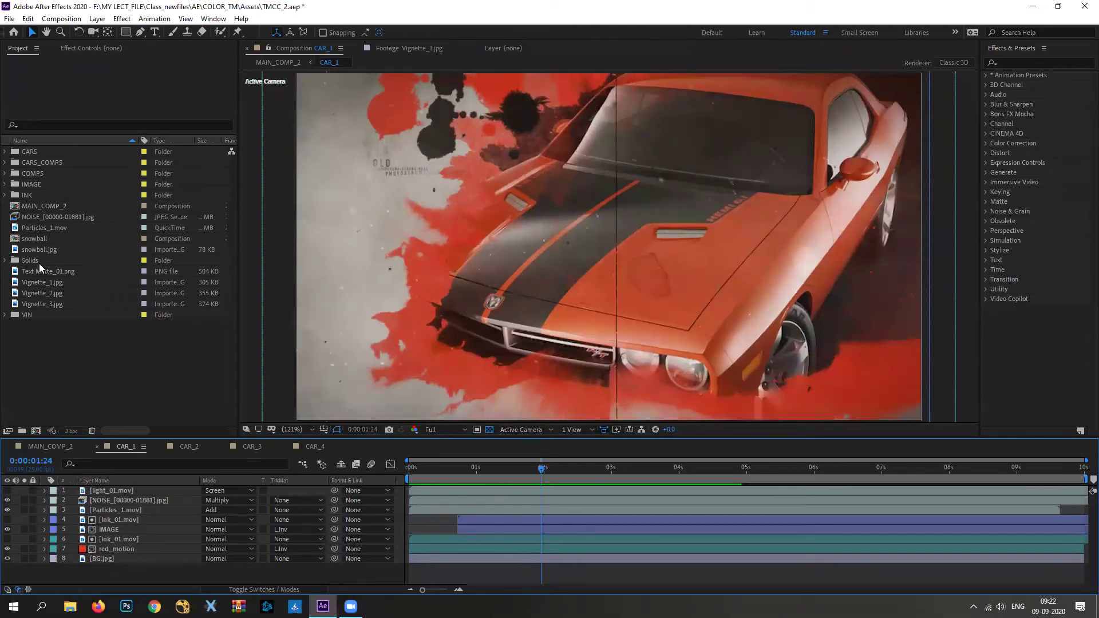
{"action": "left_click", "coordinate": [2, 321]}
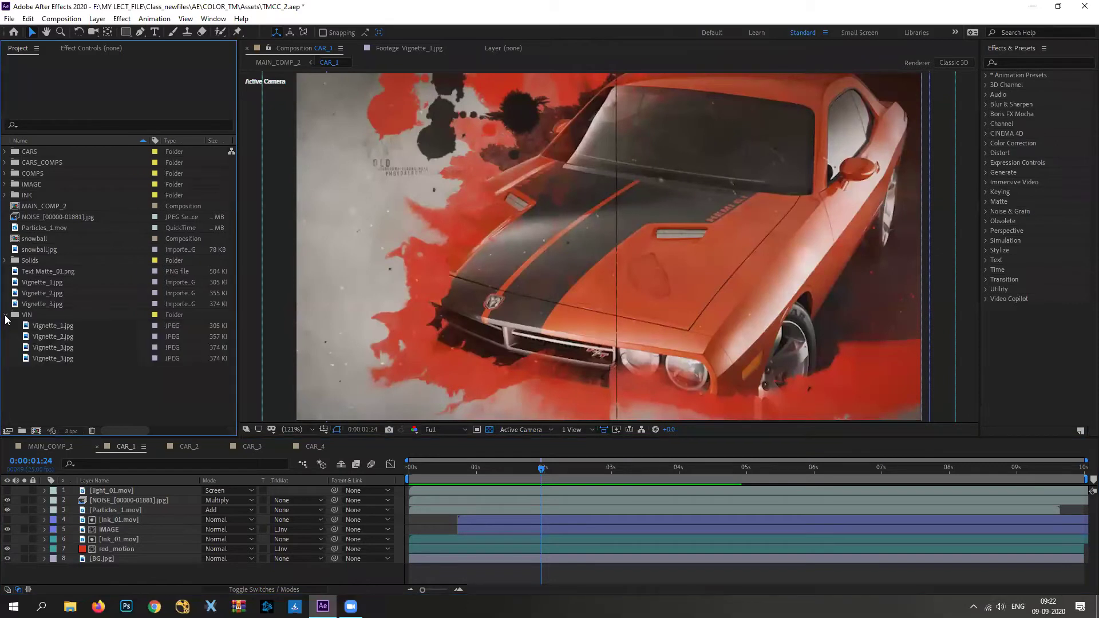
{"action": "left_click", "coordinate": [5, 184]}
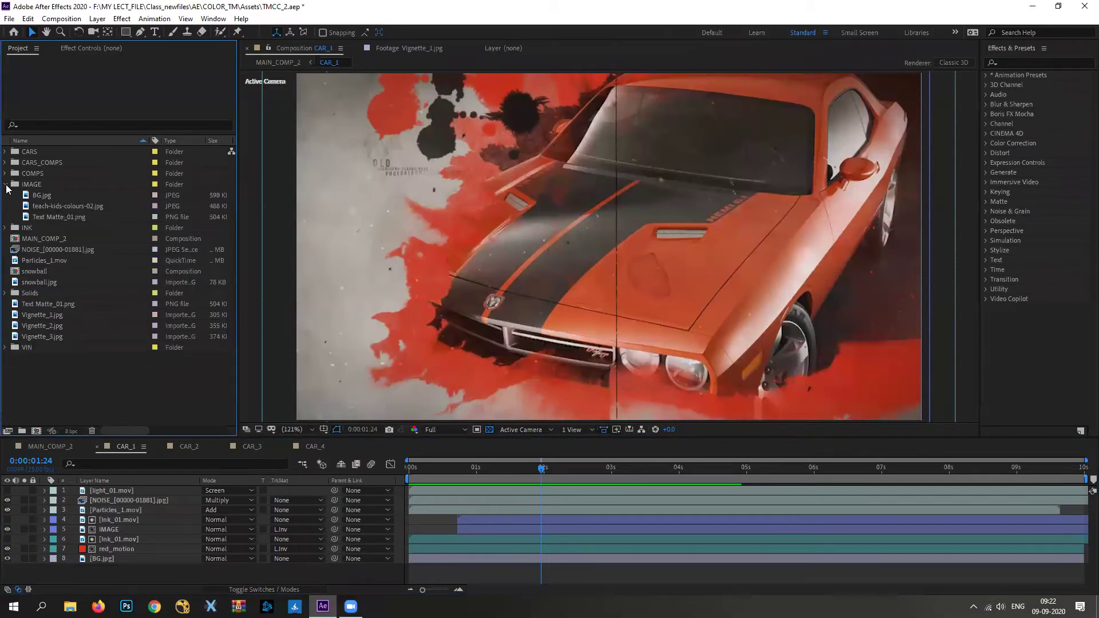
{"action": "left_click_drag", "start_coordinate": [59, 218], "coordinate": [126, 486]}
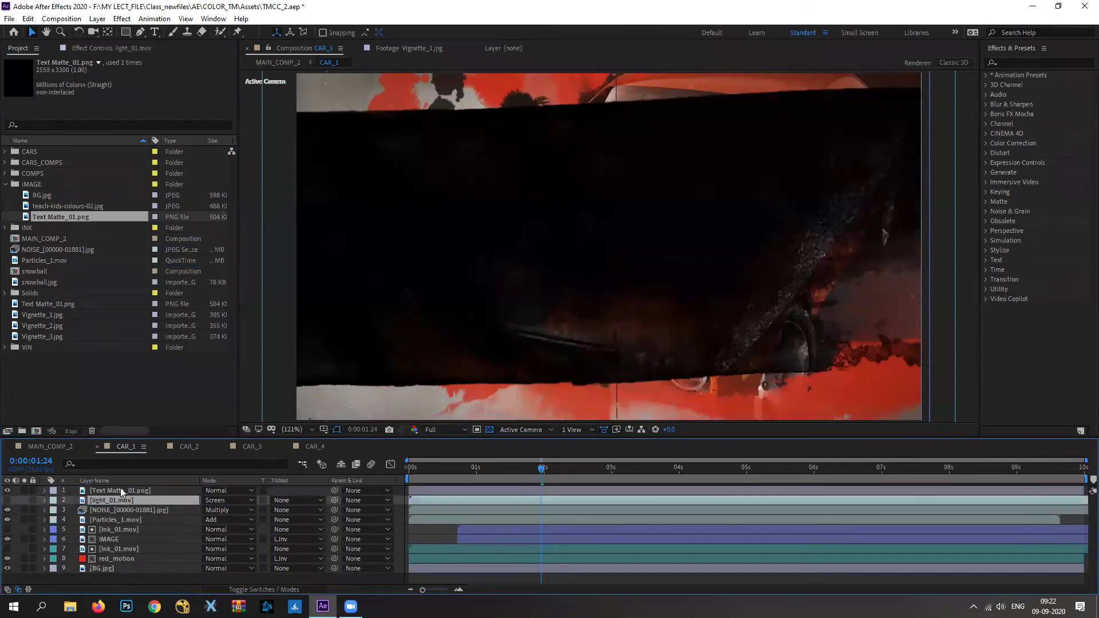
Scale Text Matte_01.png to 14% and position the brush stroke over the lower part of the car's hood.
{"action": "key", "text": "s"}
{"action": "left_click_drag", "start_coordinate": [249, 500], "coordinate": [193, 501]}
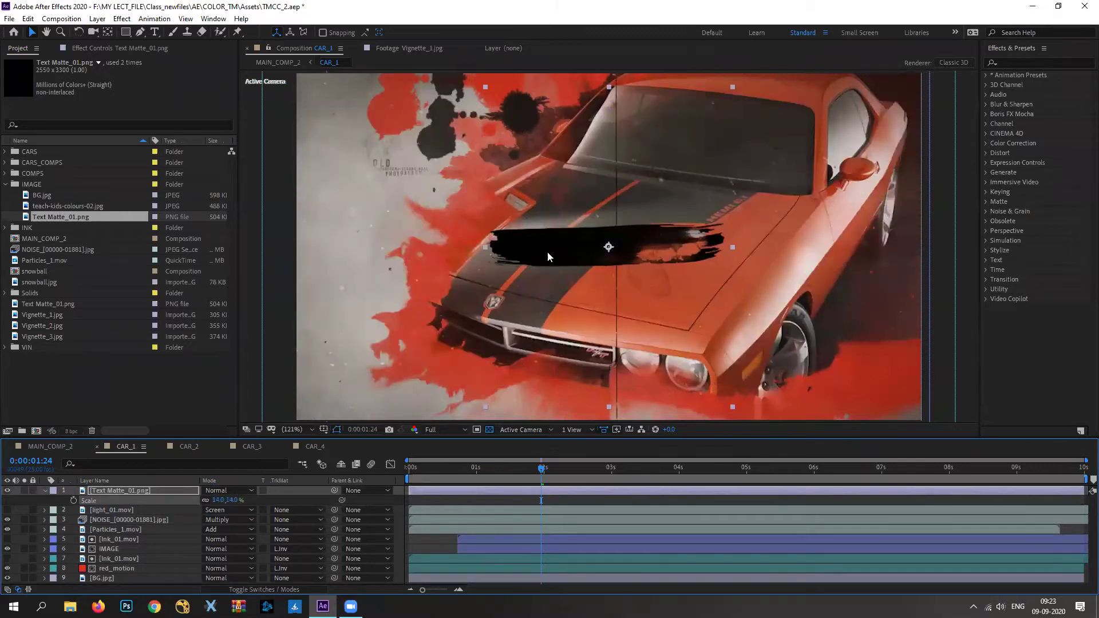
{"action": "left_click_drag", "start_coordinate": [558, 243], "coordinate": [588, 293]}
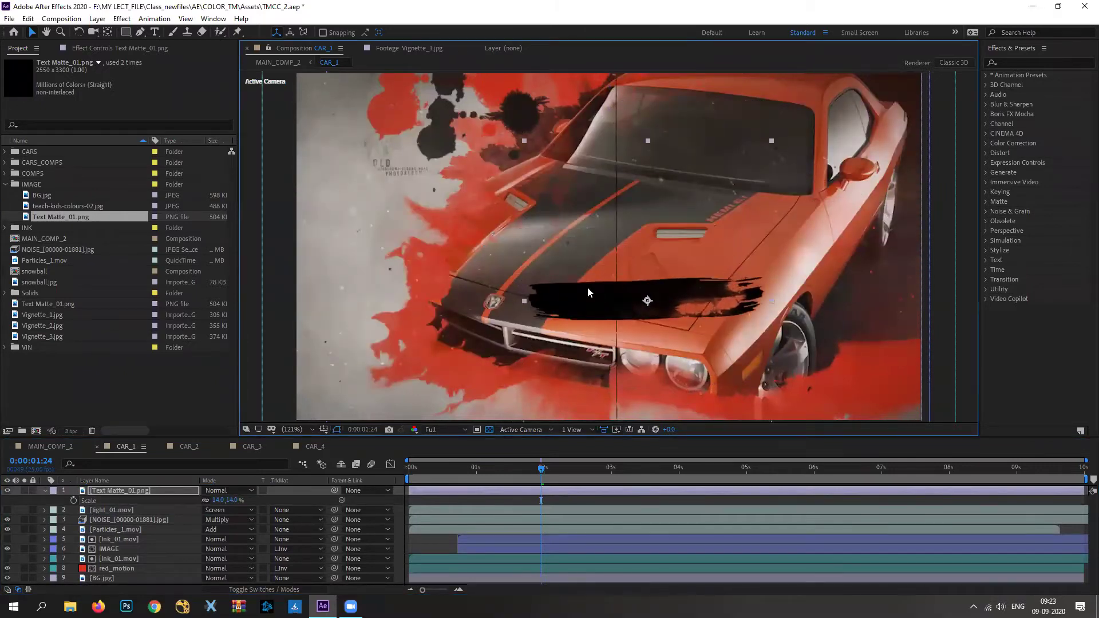
Apply the Fill effect to Text Matte_01.png and sample its color from the light grey background paper.
{"action": "left_click", "coordinate": [121, 19]}
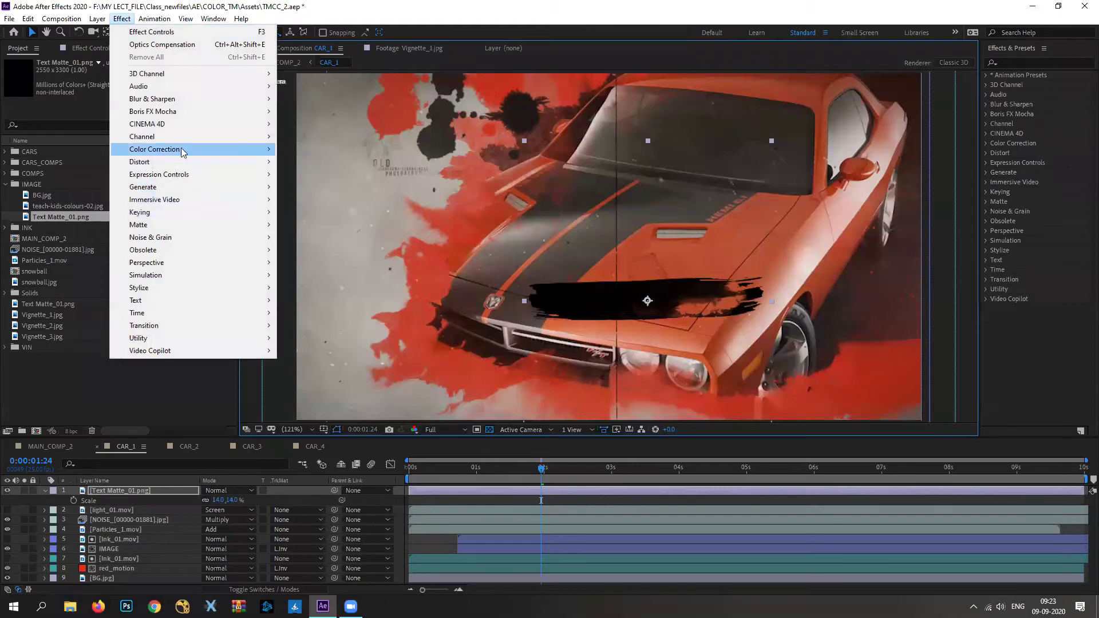
{"action": "mouse_move", "coordinate": [210, 188]}
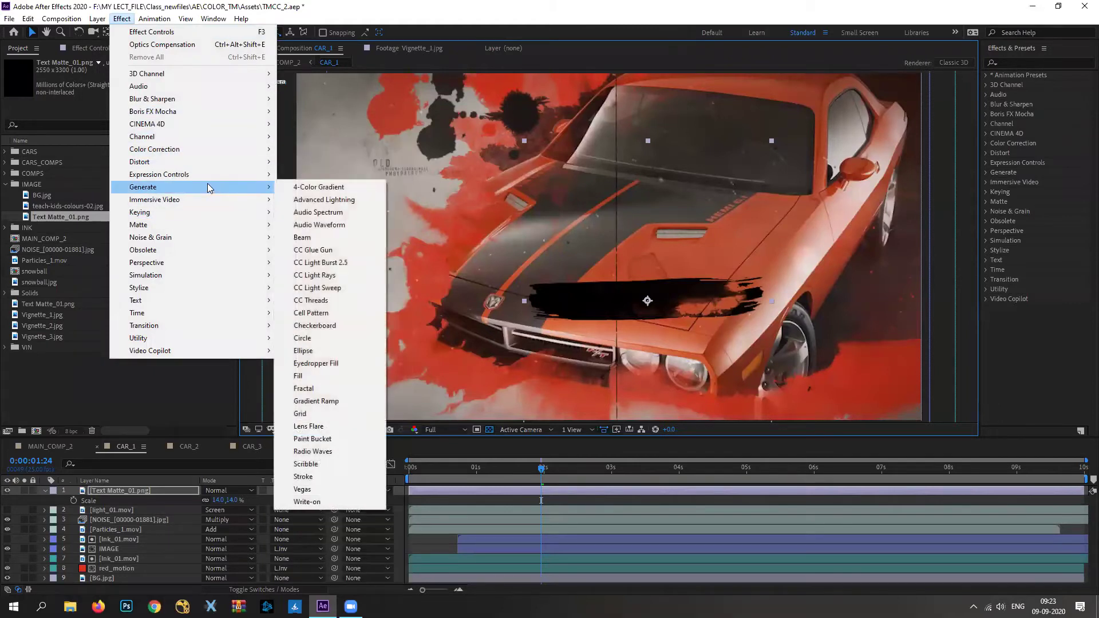
{"action": "left_click", "coordinate": [323, 376]}
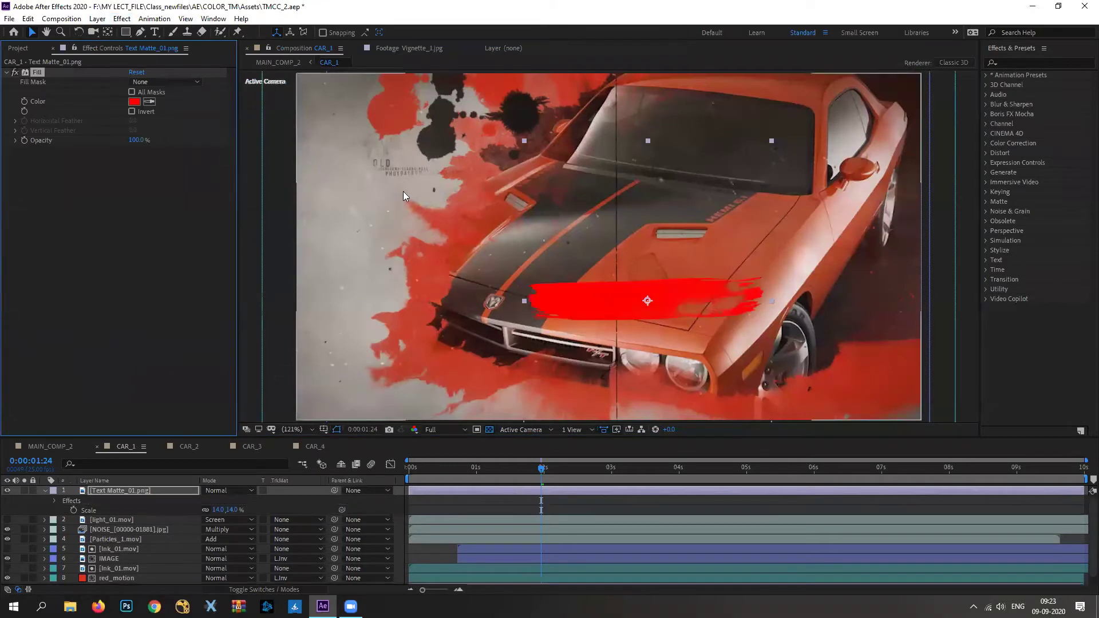
{"action": "left_click", "coordinate": [359, 184]}
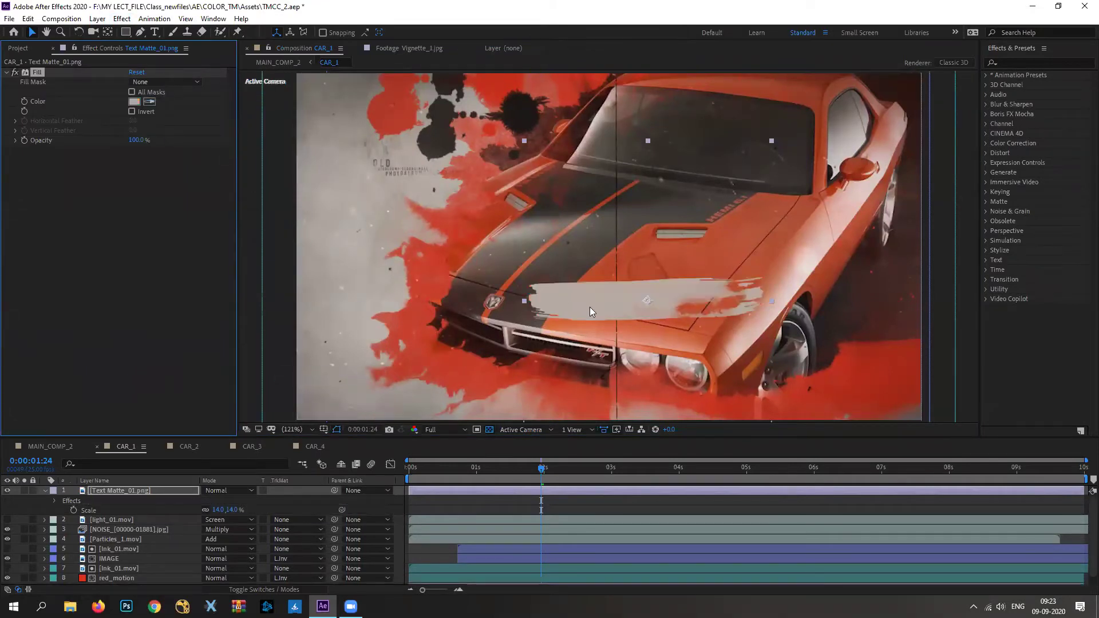
Start a Pen tool mask on Text Matte_01.png, tracing the ragged left end of the brush stroke.
{"action": "scroll", "coordinate": [668, 300], "scroll_direction": "up", "scroll_amount": 2}
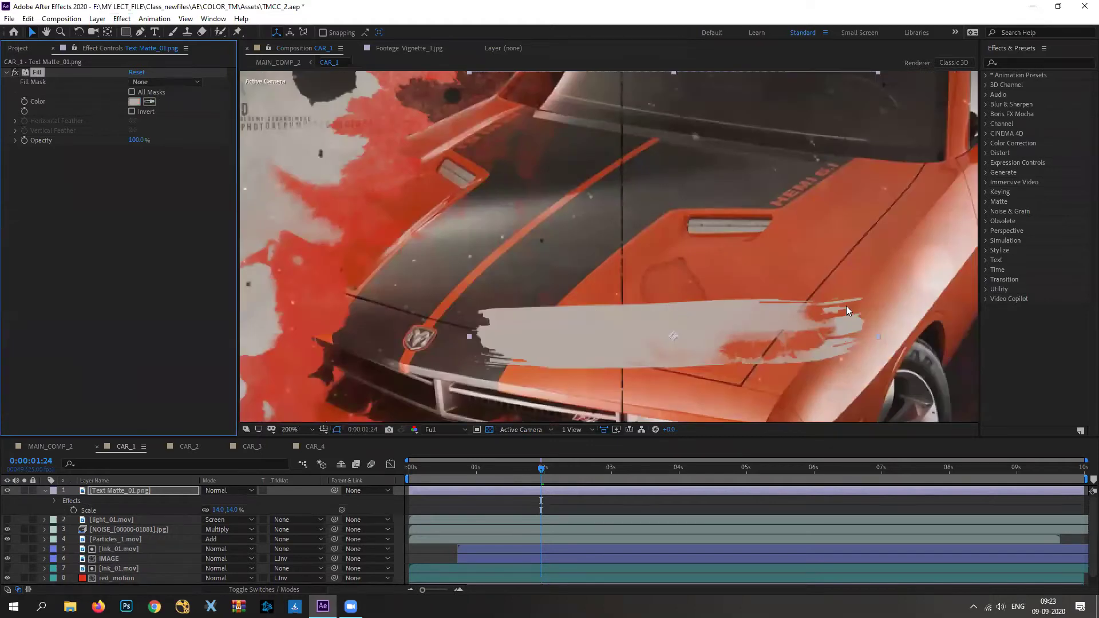
{"action": "left_click", "coordinate": [141, 493]}
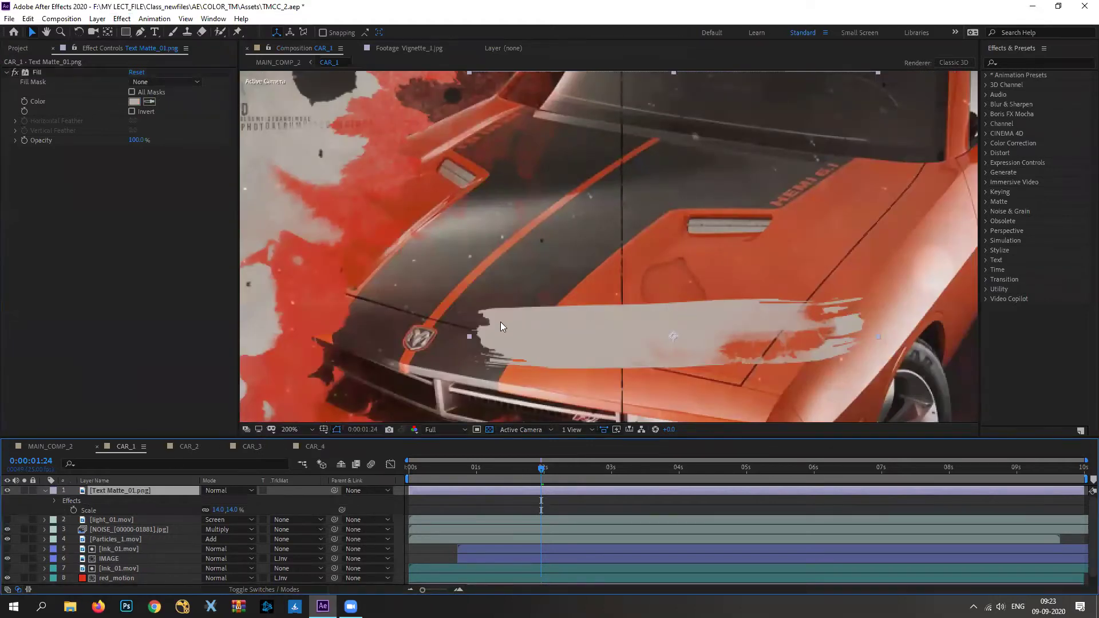
{"action": "key", "text": "g"}
{"action": "scroll", "coordinate": [541, 389], "scroll_direction": "up", "scroll_amount": 2}
{"action": "left_click", "coordinate": [407, 240]}
{"action": "left_click", "coordinate": [417, 233]}
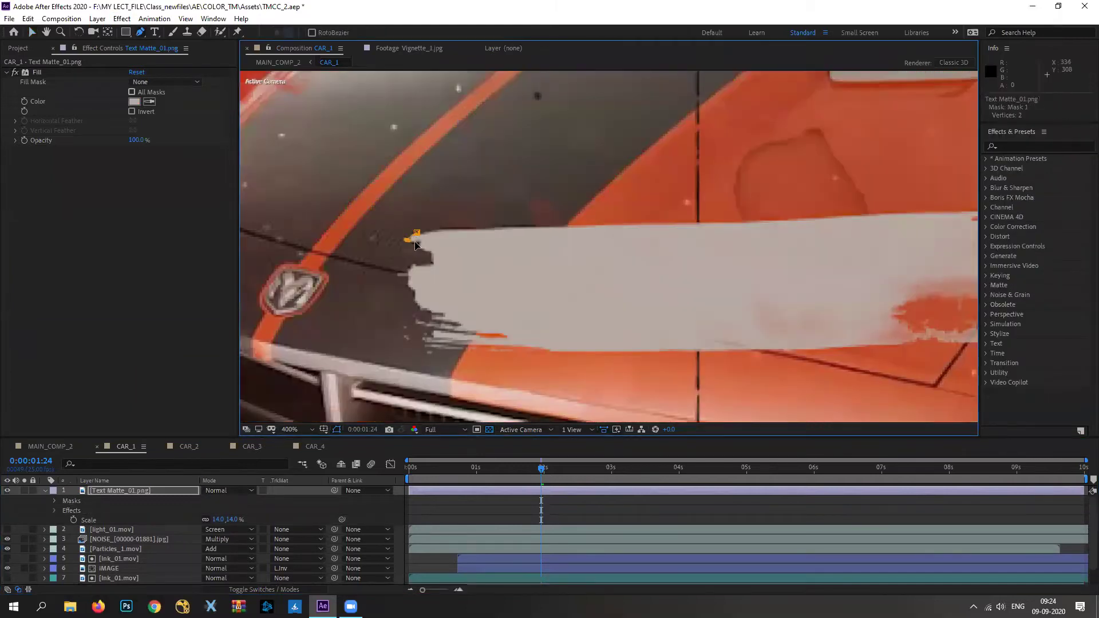
{"action": "left_click", "coordinate": [423, 250]}
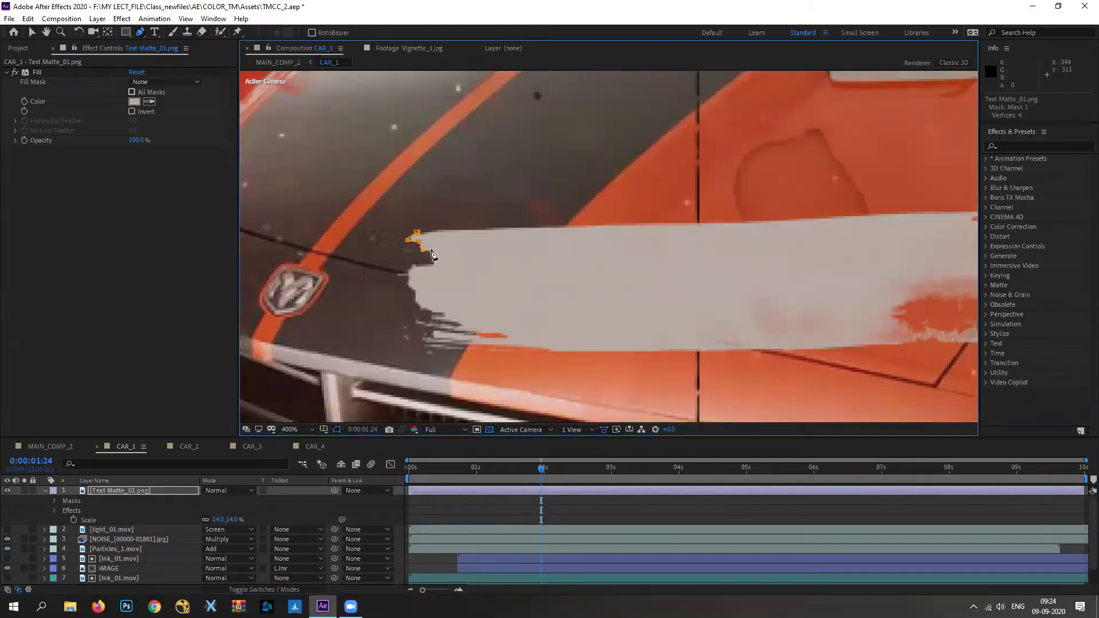
{"action": "left_click", "coordinate": [409, 265]}
{"action": "left_click", "coordinate": [406, 288]}
{"action": "left_click", "coordinate": [417, 292]}
{"action": "left_click", "coordinate": [420, 299]}
{"action": "left_click", "coordinate": [428, 309]}
{"action": "left_click", "coordinate": [434, 310]}
{"action": "left_click", "coordinate": [440, 311]}
{"action": "left_click", "coordinate": [442, 316]}
{"action": "left_click", "coordinate": [430, 318]}
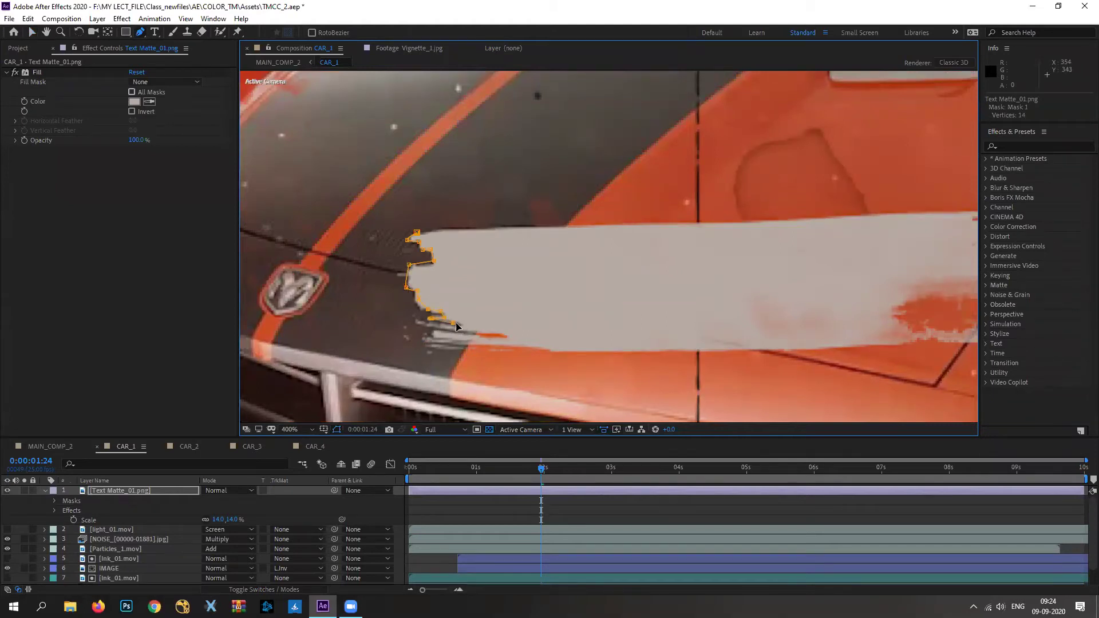
{"action": "left_click", "coordinate": [417, 323]}
{"action": "left_click", "coordinate": [428, 329]}
{"action": "left_click", "coordinate": [510, 336]}
{"action": "left_click", "coordinate": [501, 338]}
{"action": "left_click", "coordinate": [427, 345]}
{"action": "left_click", "coordinate": [454, 345]}
Continue the mask along the brush stroke's lower edge to the lower bristles at its right end.
{"action": "key", "text": "space"}
{"action": "scroll", "coordinate": [834, 294], "scroll_direction": "down", "scroll_amount": 2}
{"action": "left_click_drag", "start_coordinate": [834, 294], "coordinate": [685, 287]}
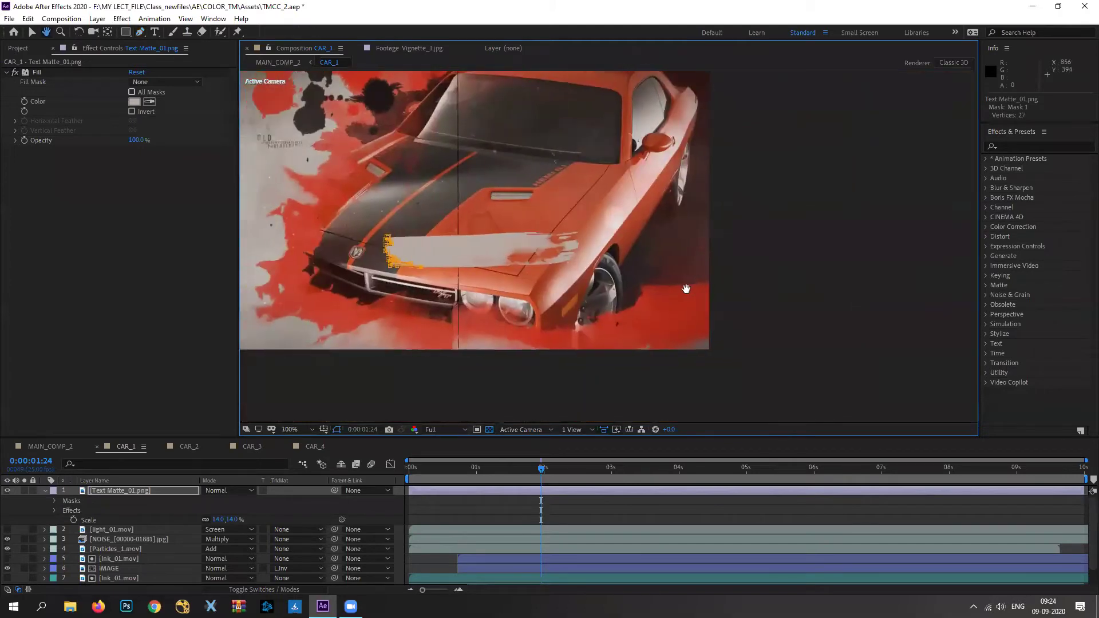
{"action": "scroll", "coordinate": [487, 269], "scroll_direction": "up", "scroll_amount": 3}
{"action": "scroll", "coordinate": [562, 269], "scroll_direction": "down", "scroll_amount": 5}
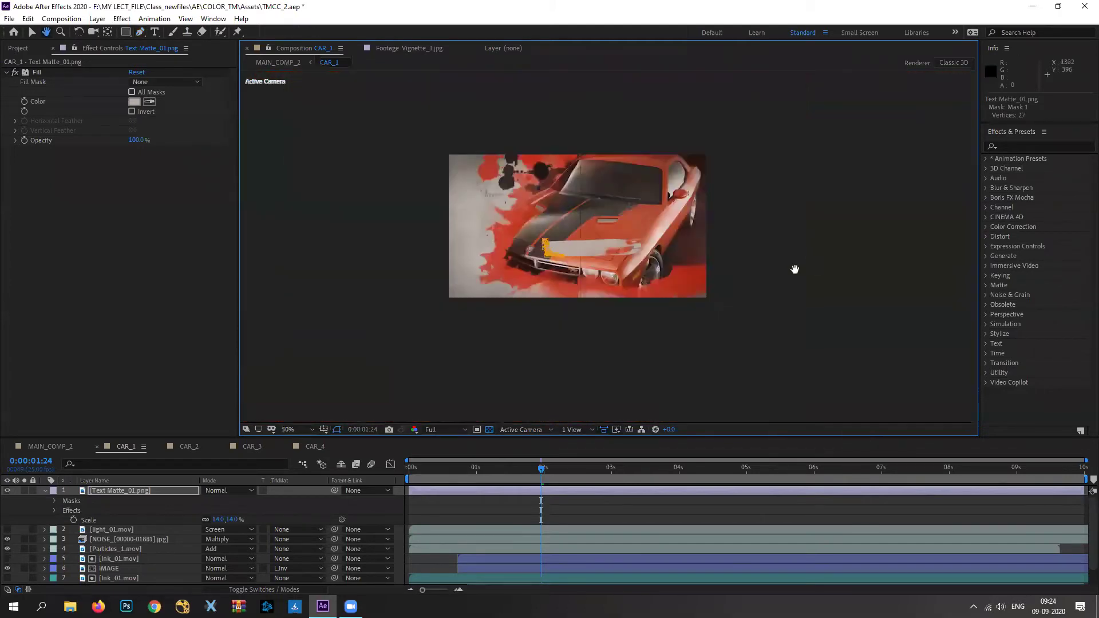
{"action": "scroll", "coordinate": [825, 281], "scroll_direction": "up", "scroll_amount": 3}
{"action": "scroll", "coordinate": [594, 269], "scroll_direction": "up", "scroll_amount": 1}
{"action": "left_click", "coordinate": [426, 324]}
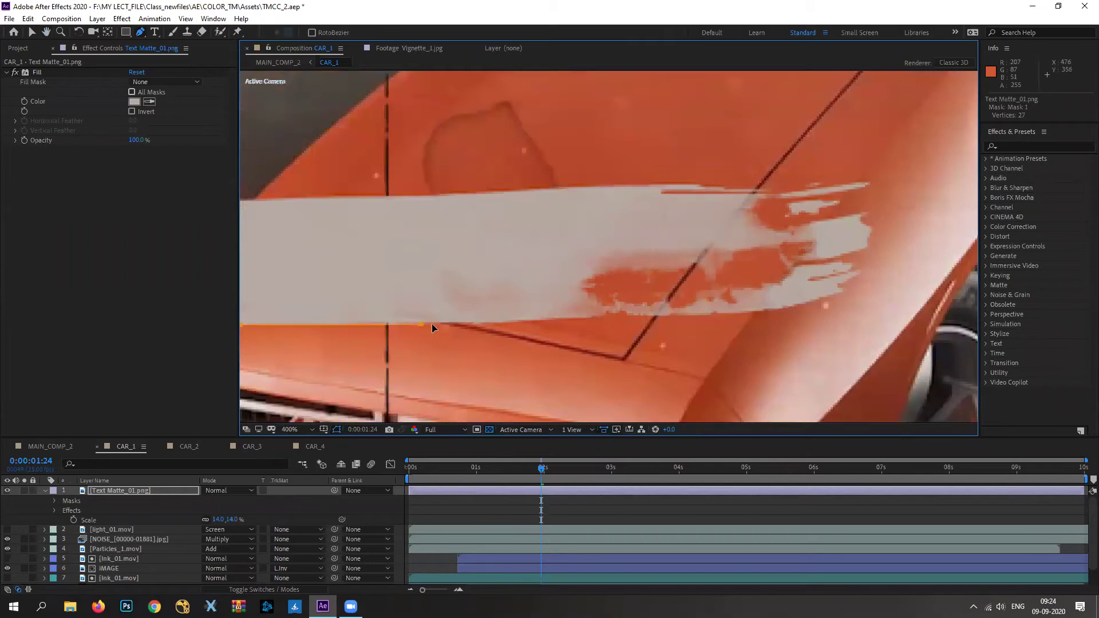
{"action": "left_click_drag", "start_coordinate": [591, 318], "coordinate": [607, 313]}
{"action": "left_click", "coordinate": [664, 313]}
{"action": "left_click", "coordinate": [689, 313]}
{"action": "left_click", "coordinate": [794, 304]}
{"action": "left_click", "coordinate": [841, 289]}
Trace the mask around the lower right bristles and back along the lower side of the bare patch.
{"action": "left_click", "coordinate": [838, 283]}
{"action": "left_click", "coordinate": [795, 265]}
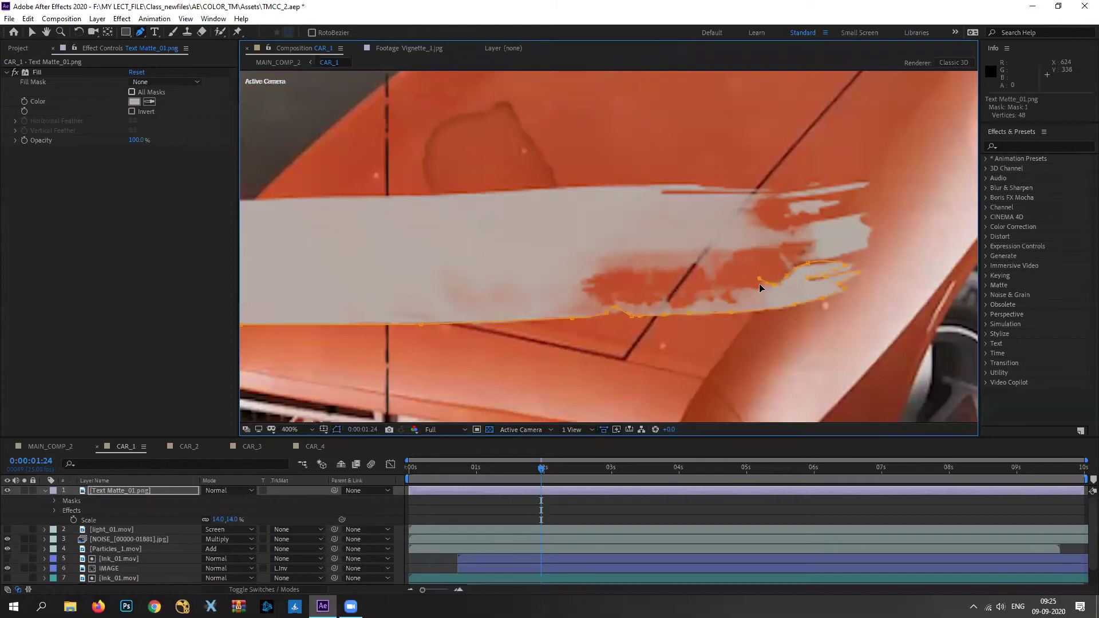
{"action": "left_click", "coordinate": [742, 275]}
{"action": "left_click", "coordinate": [739, 285]}
{"action": "left_click", "coordinate": [695, 304]}
{"action": "left_click", "coordinate": [675, 304]}
{"action": "left_click", "coordinate": [669, 293]}
{"action": "left_click", "coordinate": [629, 302]}
{"action": "left_click", "coordinate": [585, 294]}
{"action": "left_click", "coordinate": [584, 280]}
{"action": "left_click", "coordinate": [645, 268]}
{"action": "left_click", "coordinate": [663, 266]}
{"action": "left_click", "coordinate": [680, 266]}
{"action": "left_click", "coordinate": [695, 267]}
{"action": "left_click", "coordinate": [714, 263]}
{"action": "left_click", "coordinate": [714, 254]}
{"action": "left_click", "coordinate": [771, 250]}
{"action": "left_click", "coordinate": [791, 240]}
{"action": "left_click", "coordinate": [806, 238]}
{"action": "left_click", "coordinate": [823, 257]}
{"action": "left_click", "coordinate": [863, 249]}
{"action": "left_click", "coordinate": [871, 237]}
{"action": "key", "text": "ctrl+z"}
{"action": "key", "text": "ctrl+z"}
{"action": "key", "text": "ctrl+z"}
{"action": "left_click", "coordinate": [813, 247]}
{"action": "key", "text": "period"}
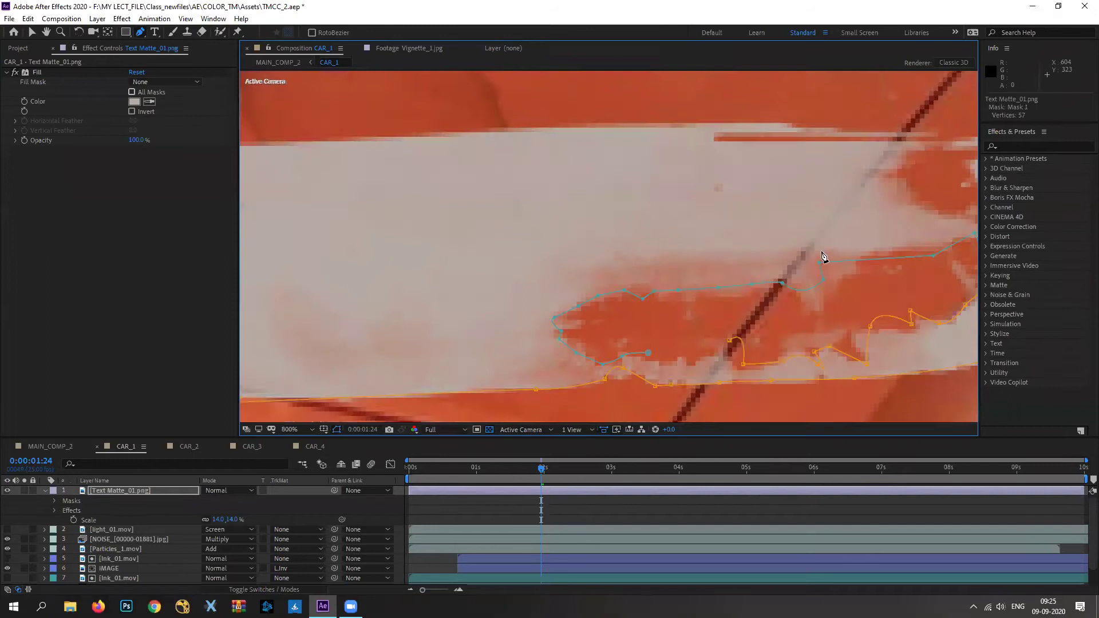
{"action": "left_click_drag", "start_coordinate": [839, 256], "coordinate": [732, 204]}
{"action": "key", "text": "ctrl+z"}
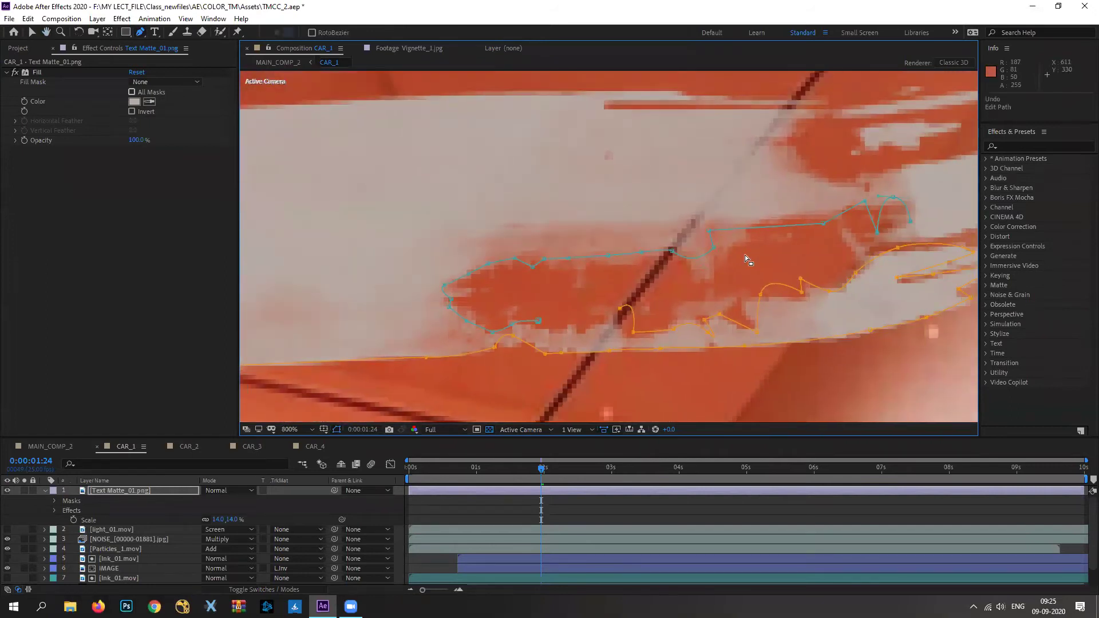
{"action": "key", "text": "ctrl+z"}
{"action": "key", "text": "ctrl+z"}
{"action": "key", "text": "ctrl+z"}
{"action": "key", "text": "ctrl+z"}
{"action": "key", "text": "ctrl+z"}
{"action": "key", "text": "ctrl+z"}
{"action": "key", "text": "ctrl+z"}
{"action": "key", "text": "ctrl+z"}
{"action": "key", "text": "ctrl+z"}
{"action": "key", "text": "ctrl+z"}
{"action": "key", "text": "ctrl+z"}
{"action": "key", "text": "ctrl+z"}
Trace the mask around the left tip of the bare patch and along its upper edge at closer zoom.
{"action": "left_click_drag", "start_coordinate": [621, 312], "coordinate": [585, 335]}
{"action": "left_click", "coordinate": [567, 324]}
{"action": "left_click", "coordinate": [540, 327]}
{"action": "left_click", "coordinate": [509, 327]}
{"action": "left_click", "coordinate": [474, 315]}
{"action": "left_click", "coordinate": [462, 303]}
{"action": "left_click", "coordinate": [456, 293]}
{"action": "left_click", "coordinate": [455, 281]}
{"action": "left_click", "coordinate": [503, 267]}
{"action": "left_click", "coordinate": [637, 260]}
{"action": "left_click", "coordinate": [663, 258]}
{"action": "left_click", "coordinate": [702, 268]}
{"action": "left_click", "coordinate": [739, 238]}
{"action": "left_click", "coordinate": [823, 209]}
{"action": "left_click", "coordinate": [865, 194]}
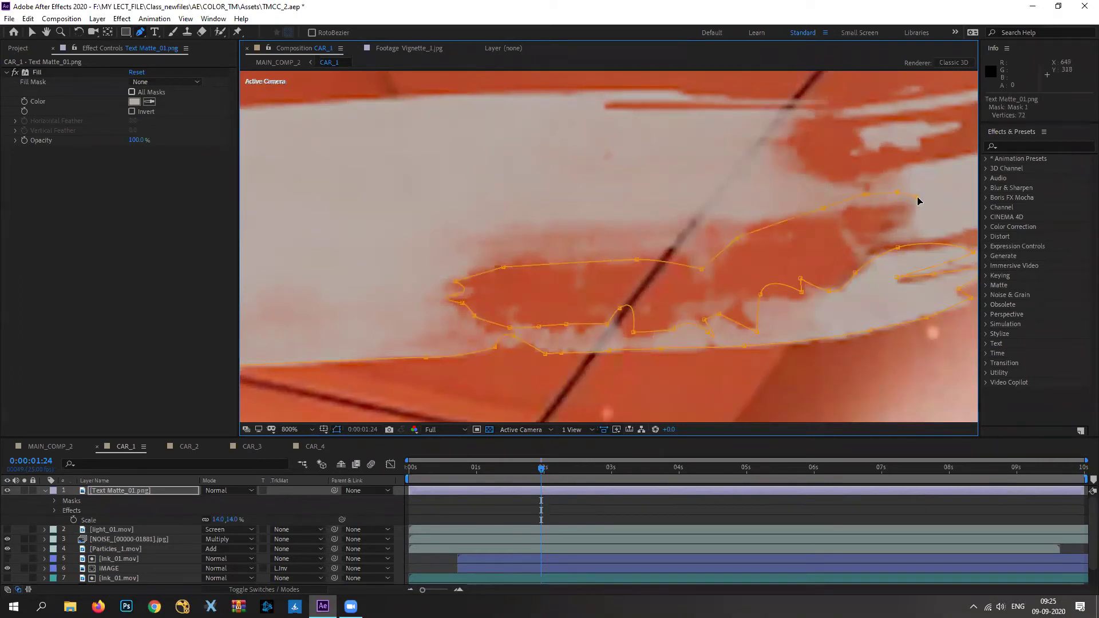
Continue the mask around the right tip of the bare patch to the underside of the middle bristle.
{"action": "scroll", "coordinate": [802, 218], "scroll_direction": "down", "scroll_amount": 3}
{"action": "scroll", "coordinate": [453, 246], "scroll_direction": "up", "scroll_amount": 3}
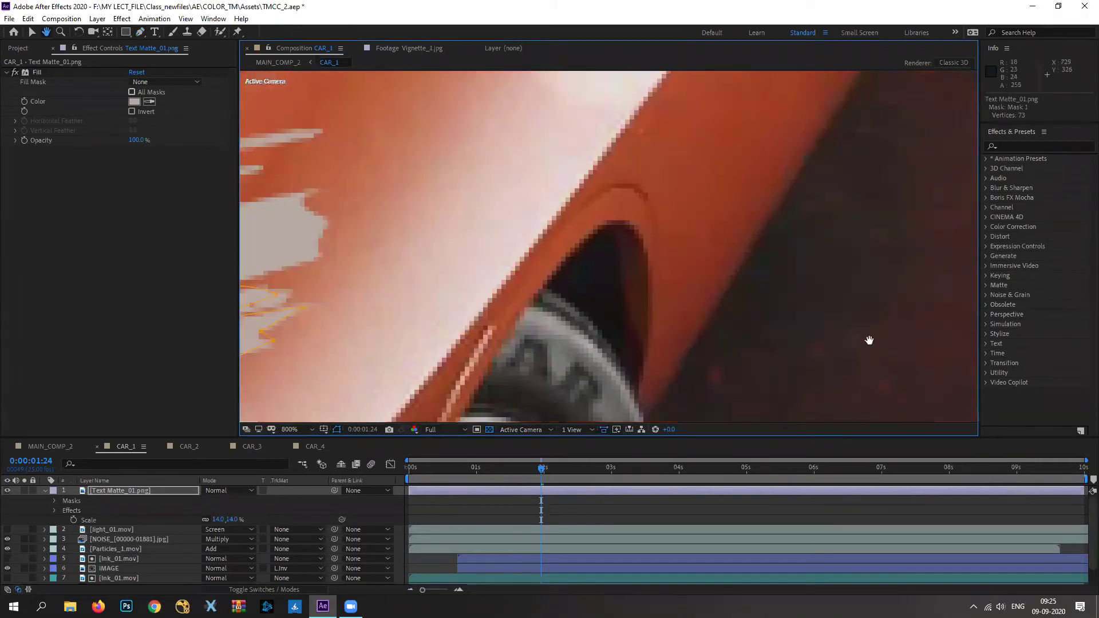
{"action": "scroll", "coordinate": [563, 329], "scroll_direction": "up", "scroll_amount": 4}
{"action": "left_click_drag", "start_coordinate": [563, 329], "coordinate": [675, 239]}
{"action": "left_click", "coordinate": [606, 253]}
{"action": "left_click", "coordinate": [636, 258]}
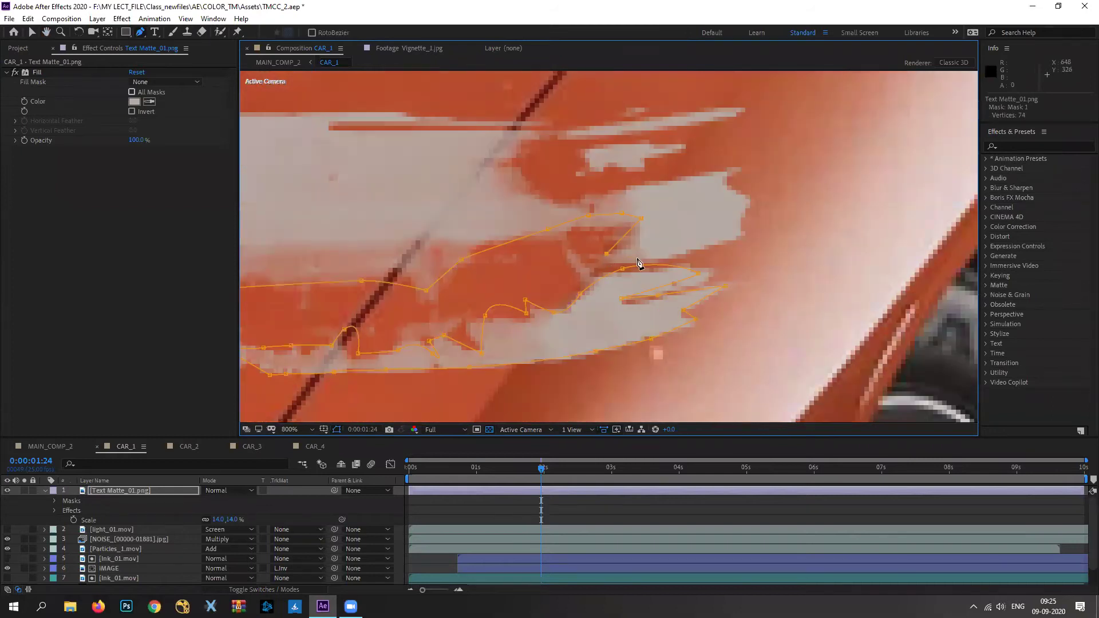
Trace the mask around the blunt right end of the middle bristle and back along its upper edge.
{"action": "left_click", "coordinate": [735, 235]}
{"action": "left_click", "coordinate": [747, 206]}
{"action": "left_click", "coordinate": [746, 196]}
{"action": "left_click", "coordinate": [725, 187]}
{"action": "left_click", "coordinate": [737, 170]}
{"action": "left_click", "coordinate": [658, 179]}
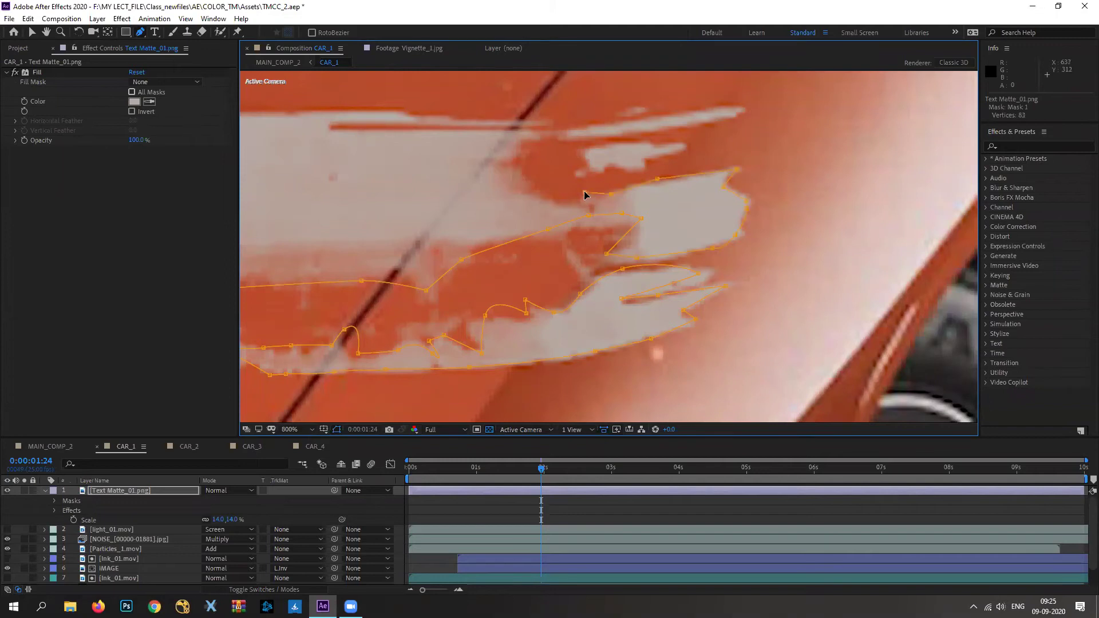
Trace the mask around the upper bare area and out around the thin top bristle at the right end.
{"action": "left_click", "coordinate": [507, 175]}
{"action": "left_click", "coordinate": [523, 147]}
{"action": "left_click", "coordinate": [541, 135]}
{"action": "left_click", "coordinate": [576, 139]}
{"action": "left_click", "coordinate": [740, 117]}
{"action": "left_click", "coordinate": [747, 103]}
{"action": "left_click", "coordinate": [582, 126]}
{"action": "left_click", "coordinate": [534, 134]}
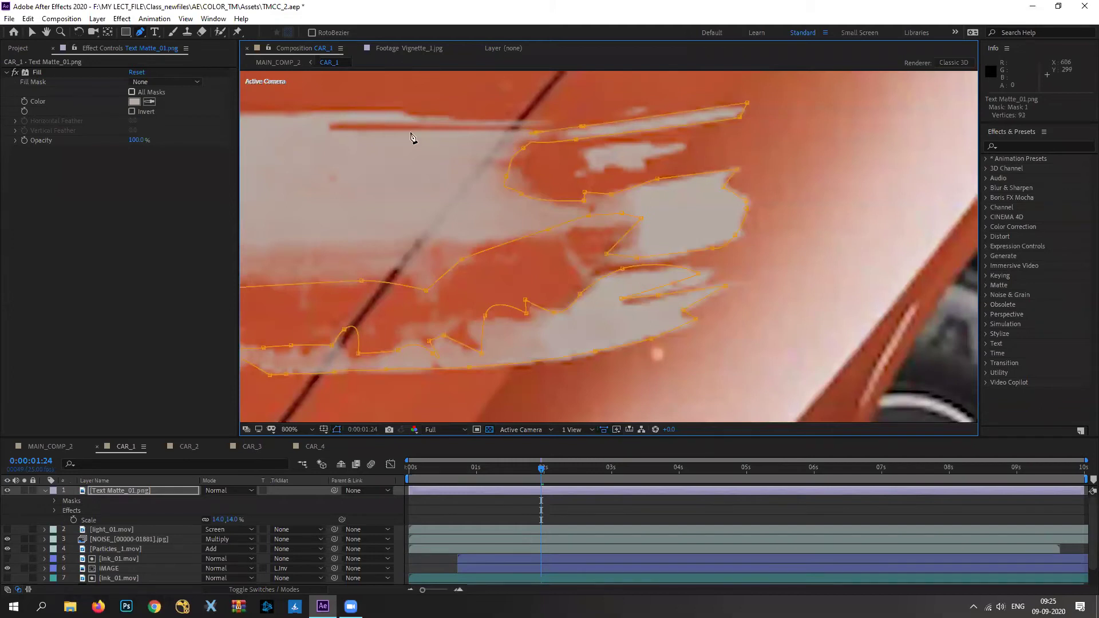
Trace around the thin upper gap and along the brush stroke's top edge, closing the mask at its left starting point.
{"action": "left_click", "coordinate": [547, 123]}
{"action": "left_click", "coordinate": [430, 115]}
{"action": "left_click", "coordinate": [384, 117]}
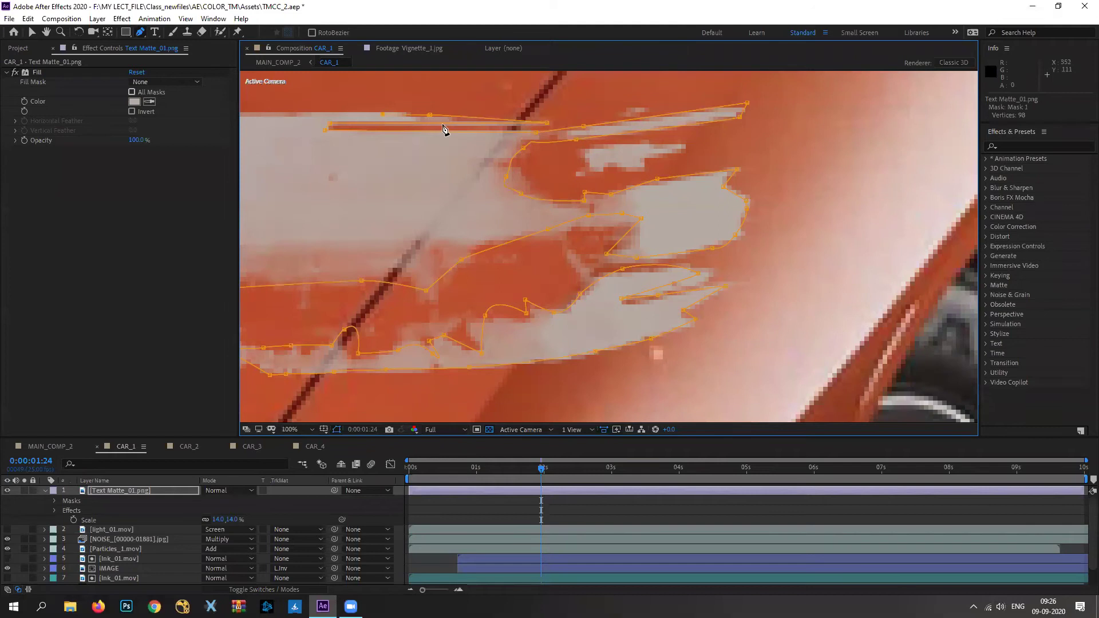
{"action": "left_click_drag", "start_coordinate": [461, 142], "coordinate": [629, 189]}
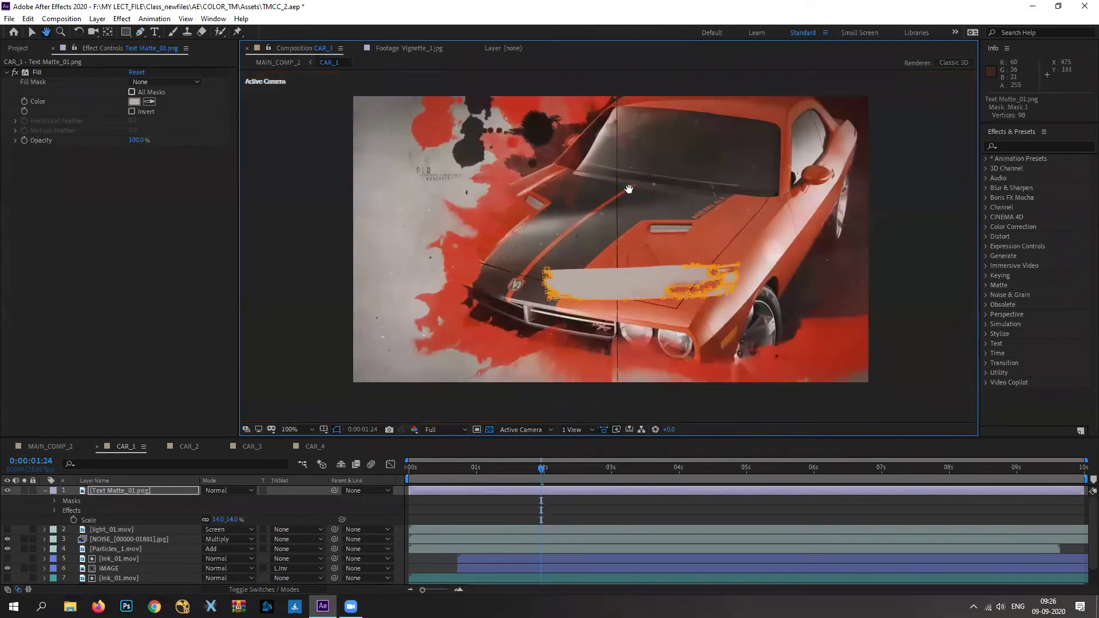
{"action": "scroll", "coordinate": [628, 189], "scroll_direction": "up", "scroll_amount": 1}
{"action": "left_click_drag", "start_coordinate": [633, 282], "coordinate": [601, 280]}
{"action": "key", "text": "g"}
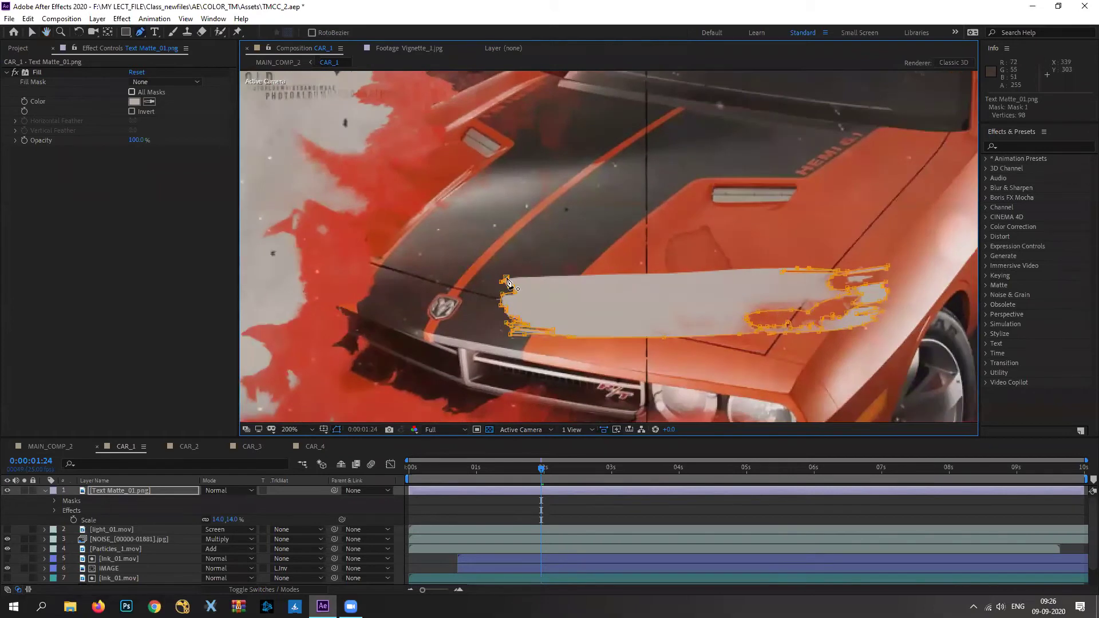
{"action": "scroll", "coordinate": [715, 263], "scroll_direction": "down", "scroll_amount": 3}
{"action": "scroll", "coordinate": [744, 268], "scroll_direction": "up", "scroll_amount": 2}
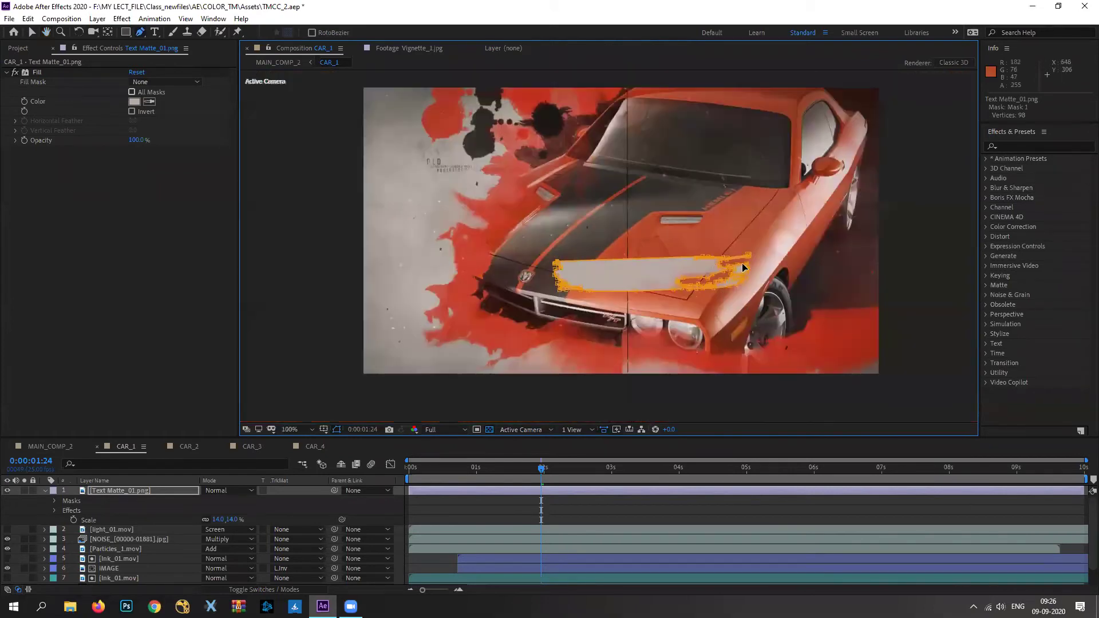
Add a Mask Path keyframe for Mask 1 on Text Matte_01.png and place it at 0:00:01:18.
{"action": "left_click", "coordinate": [158, 491]}
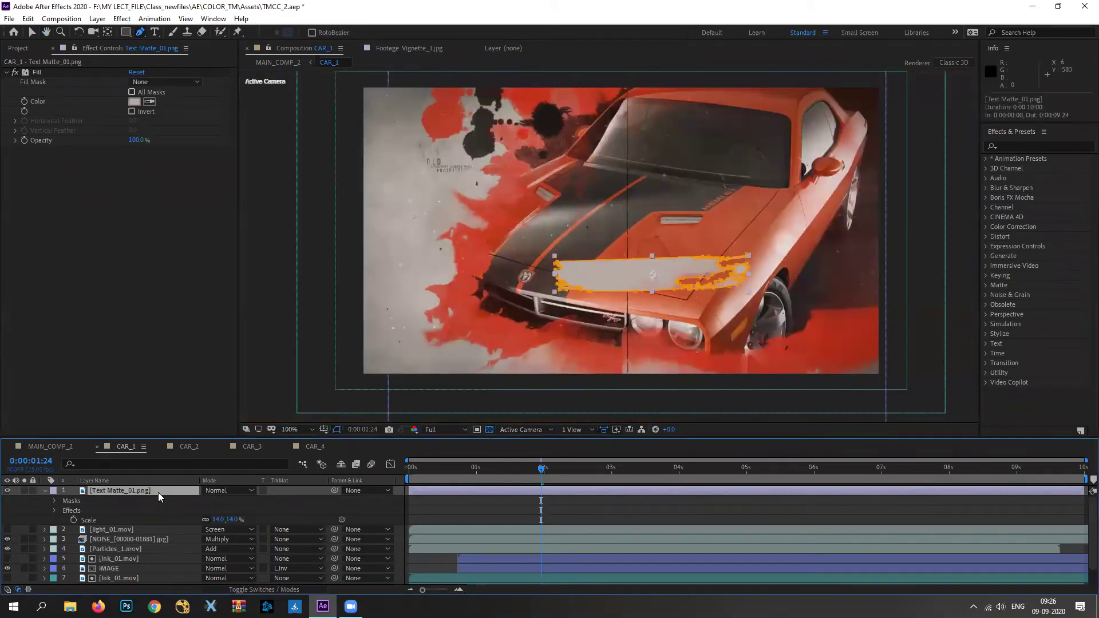
{"action": "key", "text": "m"}
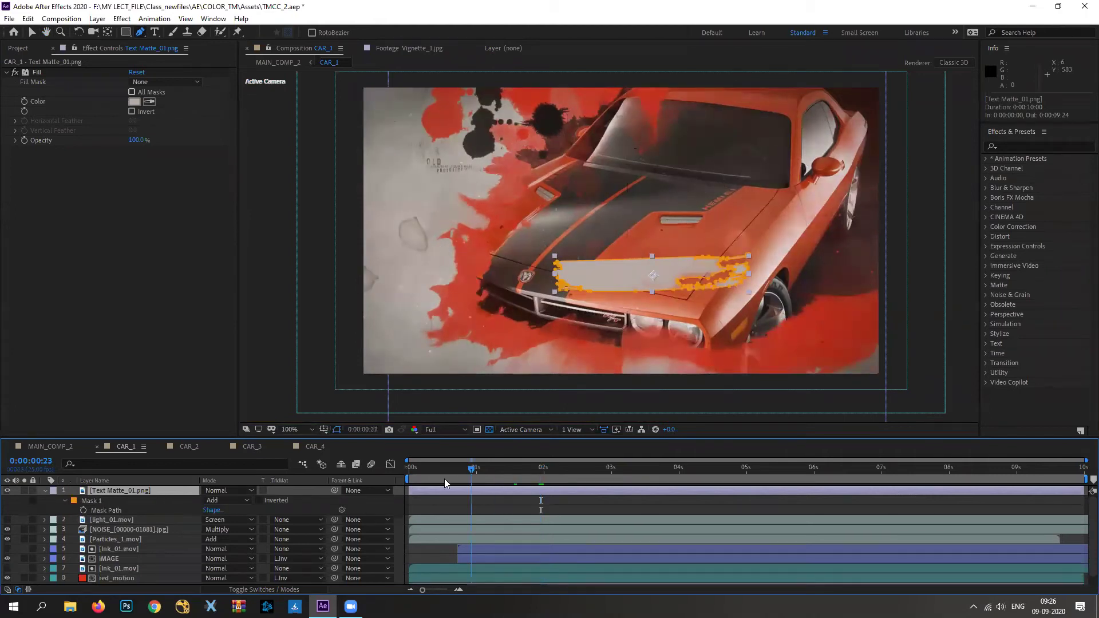
{"action": "key", "text": "Home"}
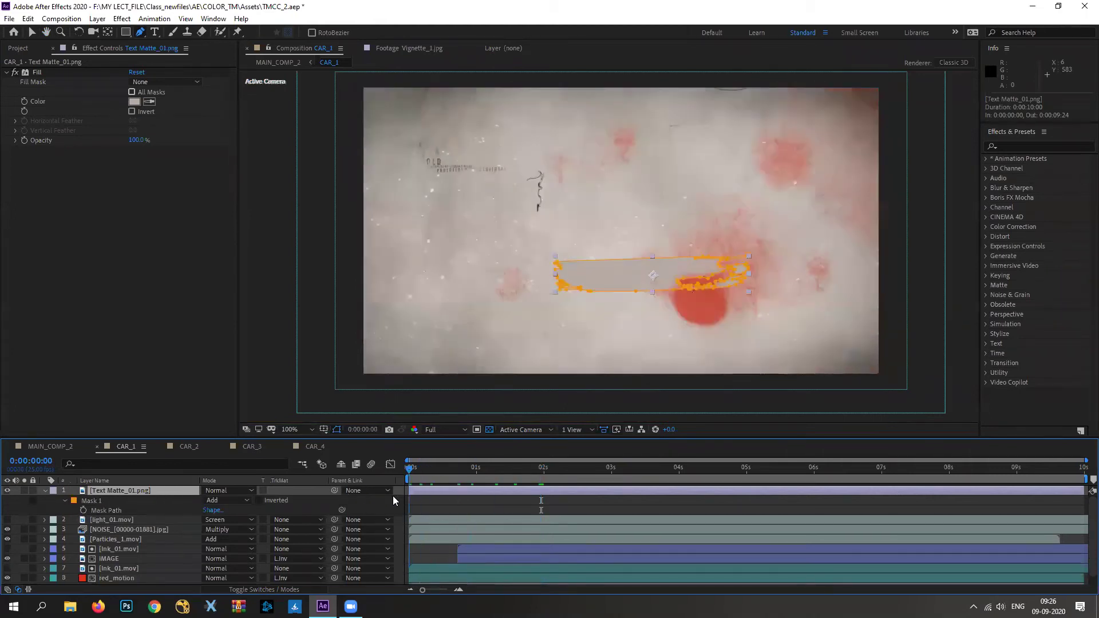
{"action": "key", "text": "space"}
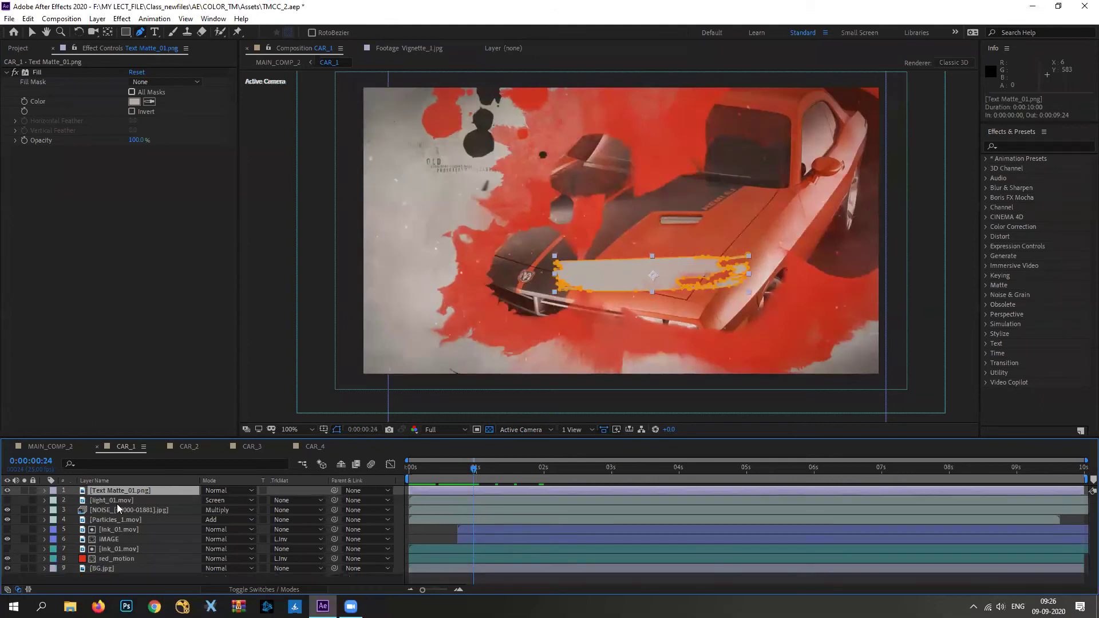
{"action": "left_click", "coordinate": [84, 510]}
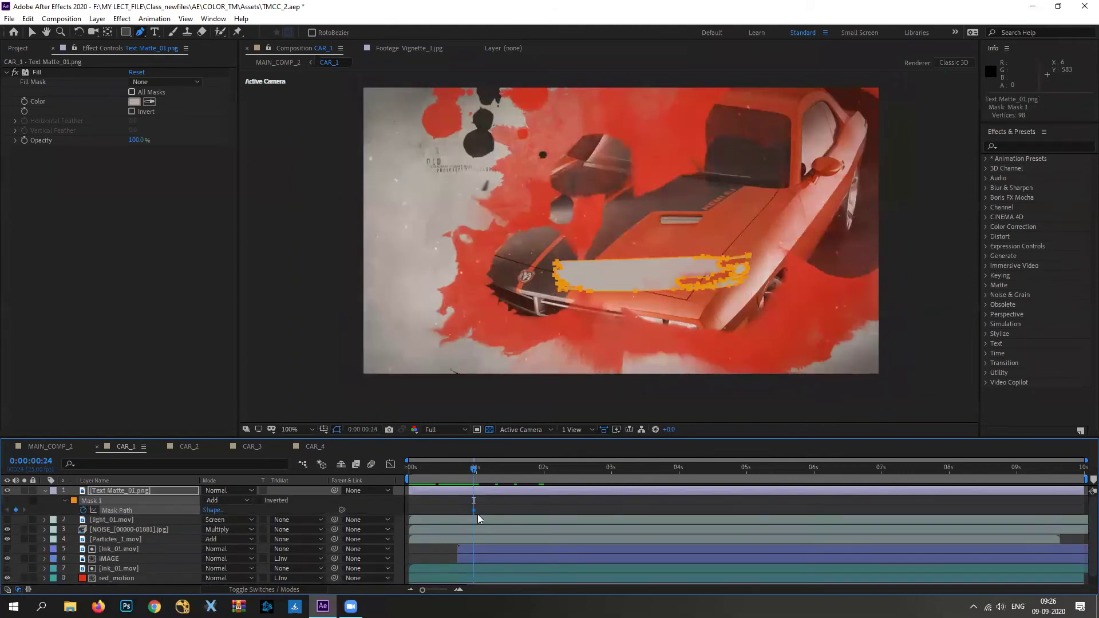
{"action": "left_click_drag", "start_coordinate": [474, 510], "coordinate": [525, 510]}
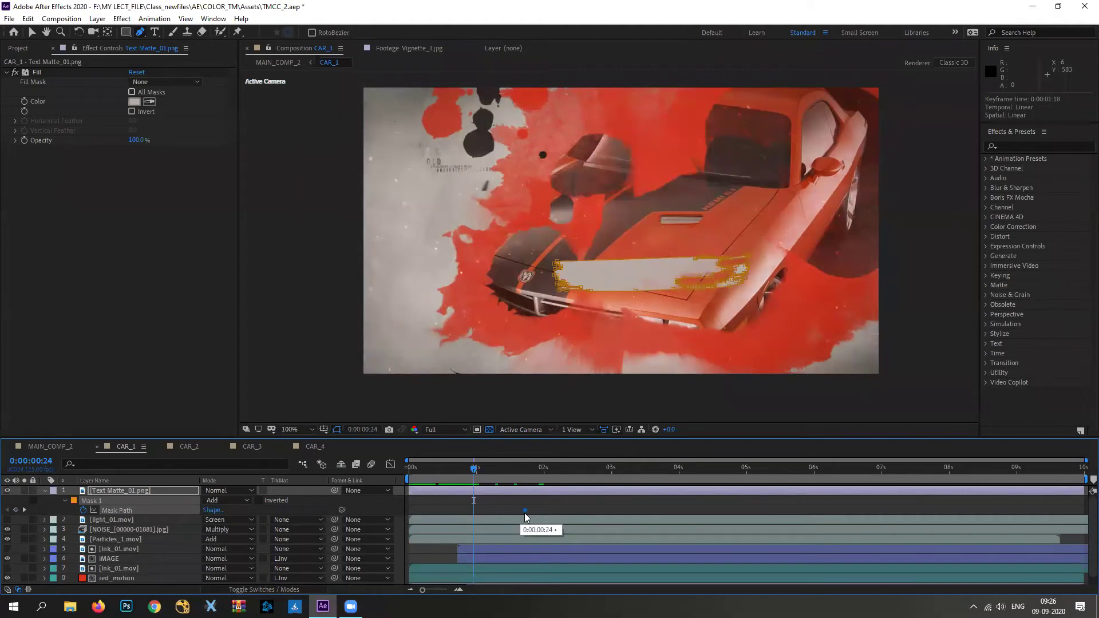
At 0:00:00:18, shift the mask's right-end points left until the brush stroke is hidden, and preview the reveal.
{"action": "left_click_drag", "start_coordinate": [480, 473], "coordinate": [457, 471]}
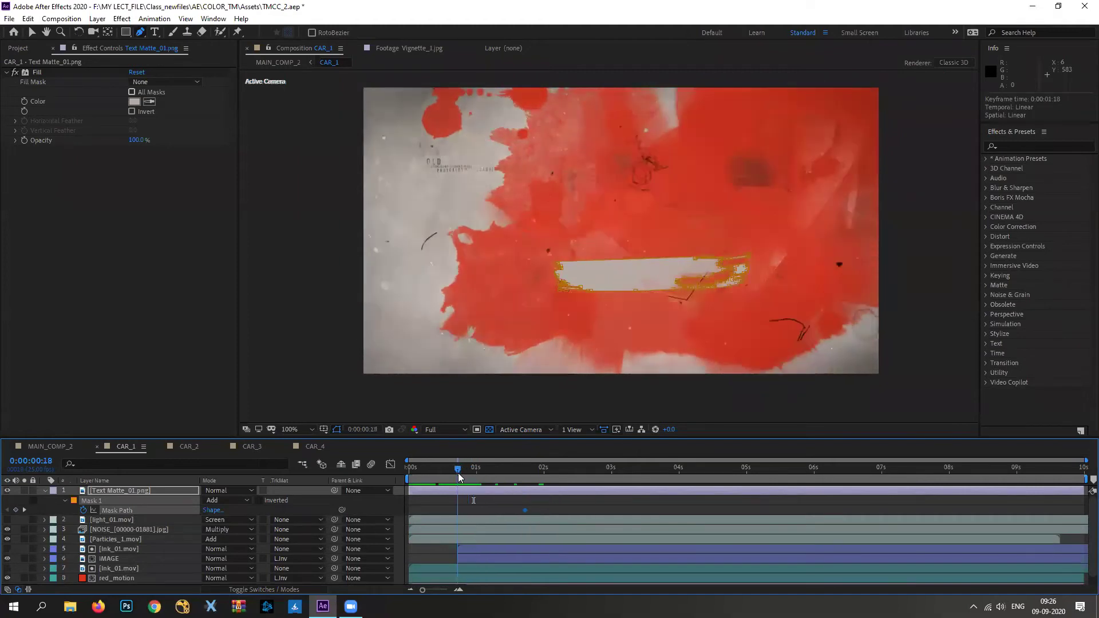
{"action": "left_click_drag", "start_coordinate": [783, 223], "coordinate": [639, 351]}
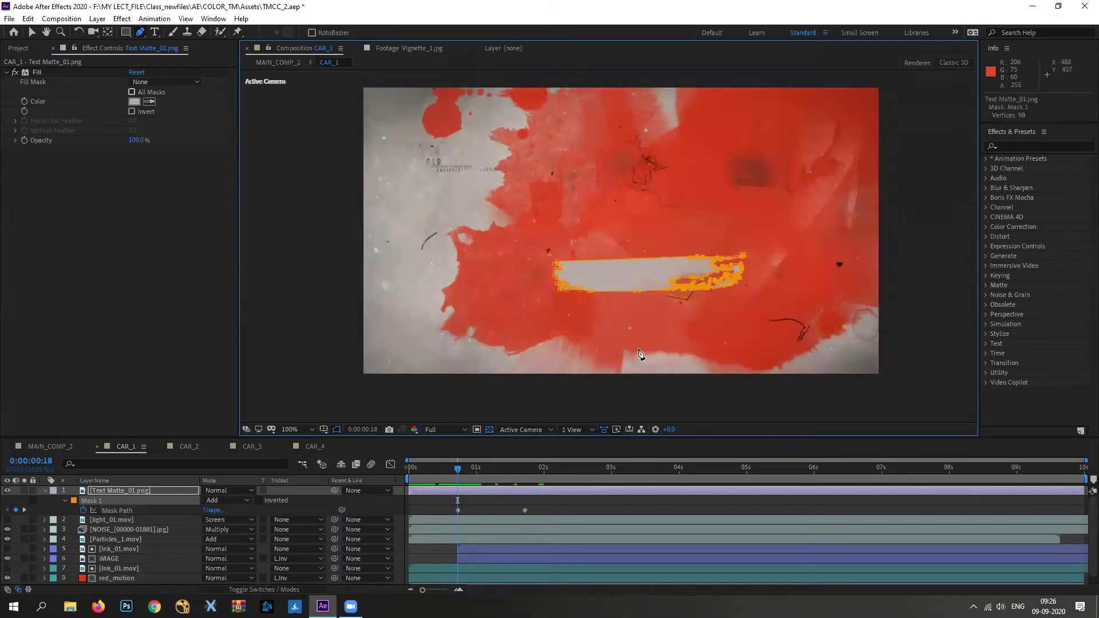
{"action": "key", "text": "ctrl+v"}
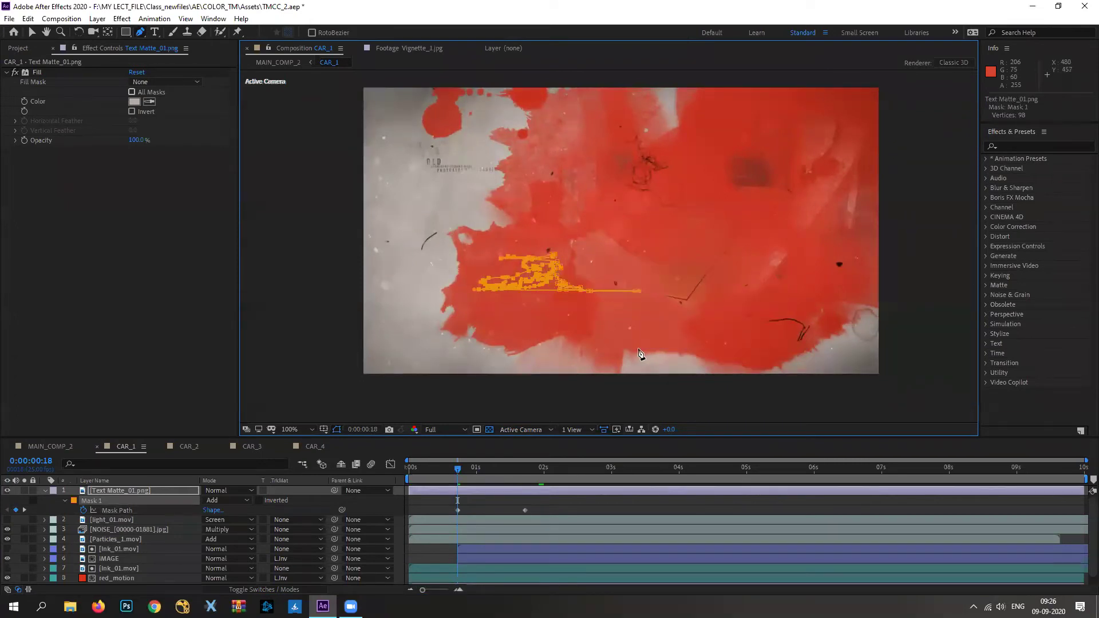
{"action": "key", "text": "space"}
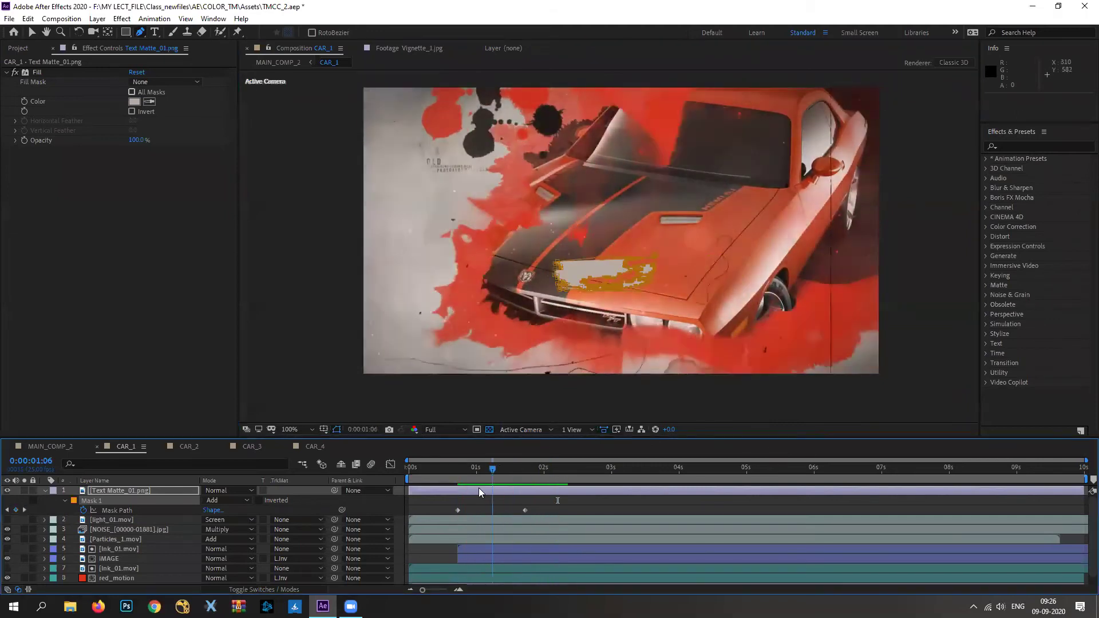
{"action": "left_click", "coordinate": [525, 495]}
{"action": "key", "text": "Page_Up"}
{"action": "key", "text": "Page_Up"}
{"action": "key", "text": "Page_Up"}
{"action": "key", "text": "Page_Up"}
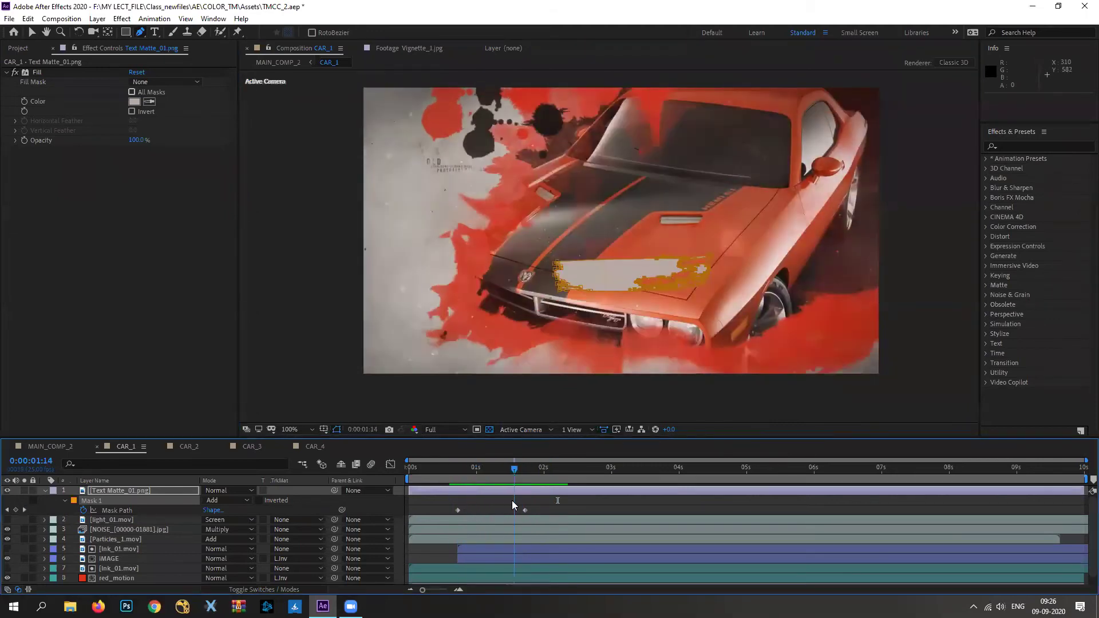
Hide the mask outlines in the composition view, set Mask 1's feather to 34 pixels and check the reveal.
{"action": "scroll", "coordinate": [695, 301], "scroll_direction": "up", "scroll_amount": 2}
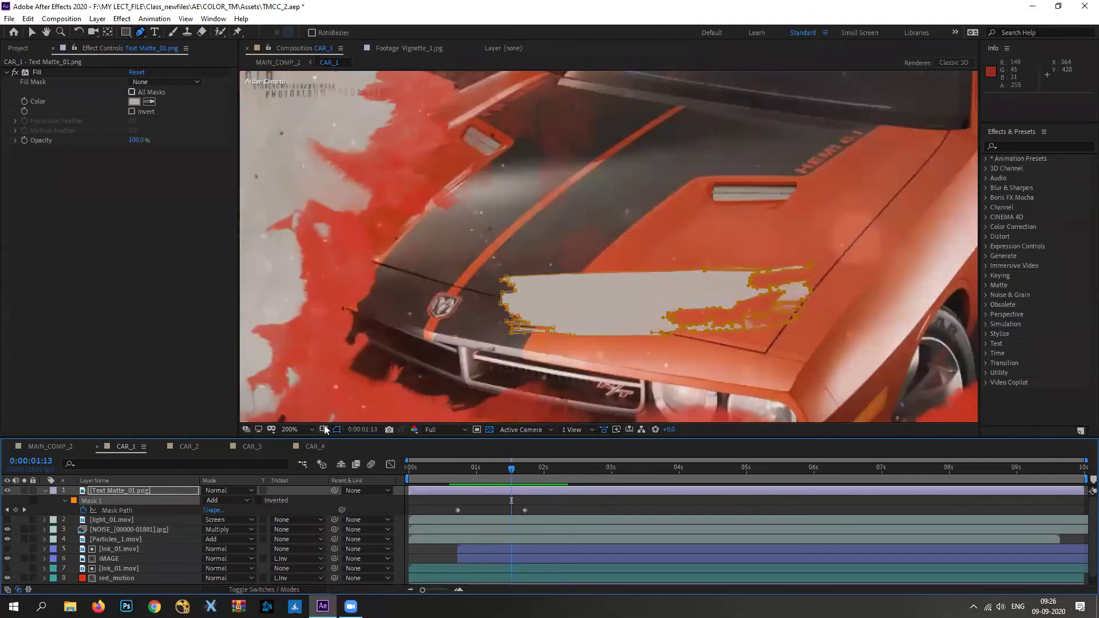
{"action": "left_click", "coordinate": [337, 429]}
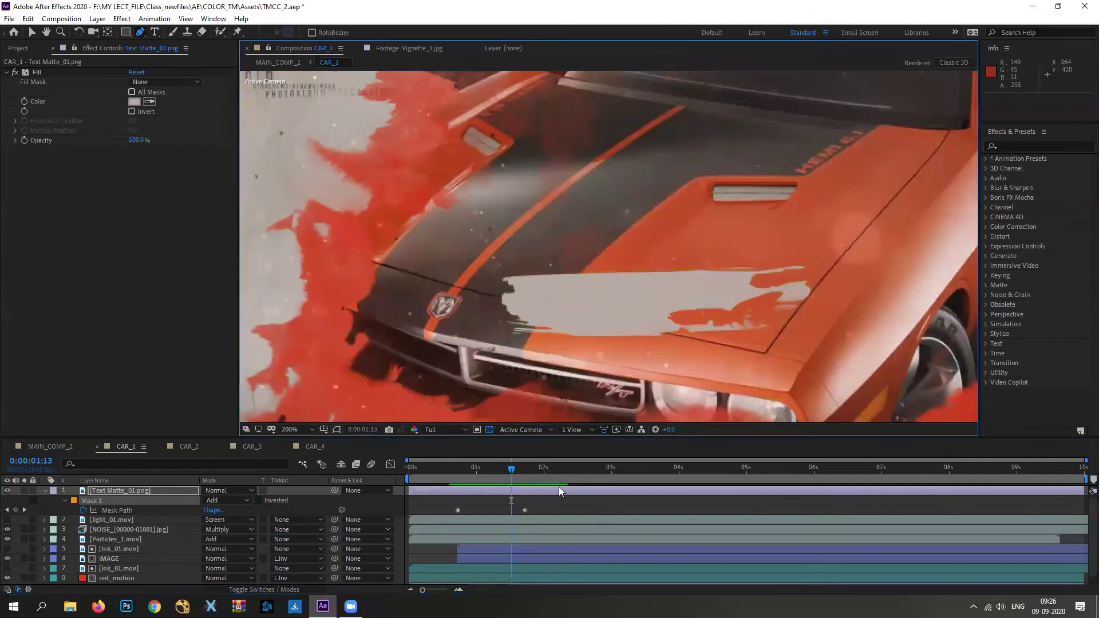
{"action": "mouse_move", "coordinate": [516, 470]}
{"action": "left_mouse_down"}
{"action": "mouse_move", "coordinate": [464, 476]}
{"action": "mouse_move", "coordinate": [500, 478]}
{"action": "left_mouse_up"}
{"action": "key", "text": "m"}
{"action": "key", "text": "m"}
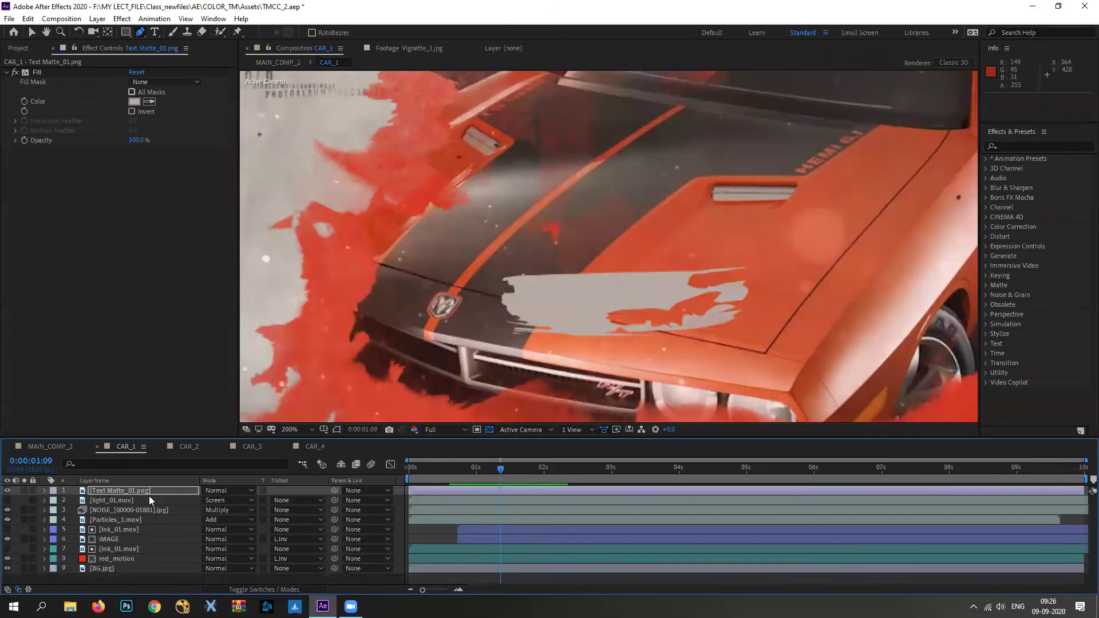
{"action": "left_click_drag", "start_coordinate": [227, 520], "coordinate": [243, 519]}
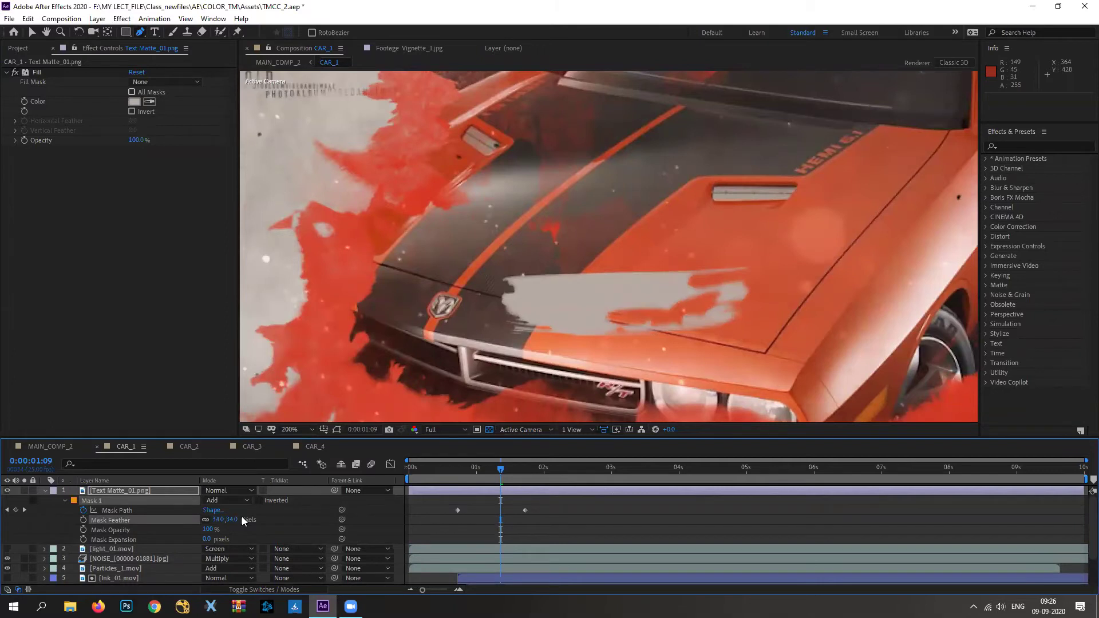
{"action": "left_click_drag", "start_coordinate": [499, 475], "coordinate": [566, 511]}
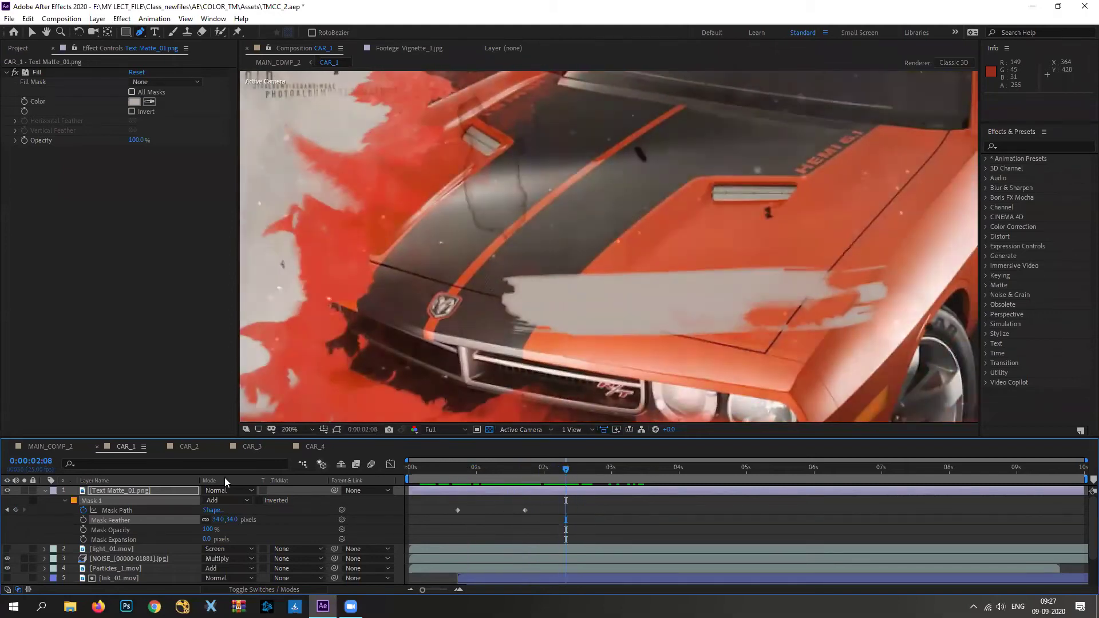
Rename the Text Matte_01.png layer as TAG and collapse its properties.
{"action": "left_click", "coordinate": [130, 489]}
{"action": "key", "text": "Return"}
{"action": "type", "text": "TAG"}
{"action": "left_click", "coordinate": [130, 518]}
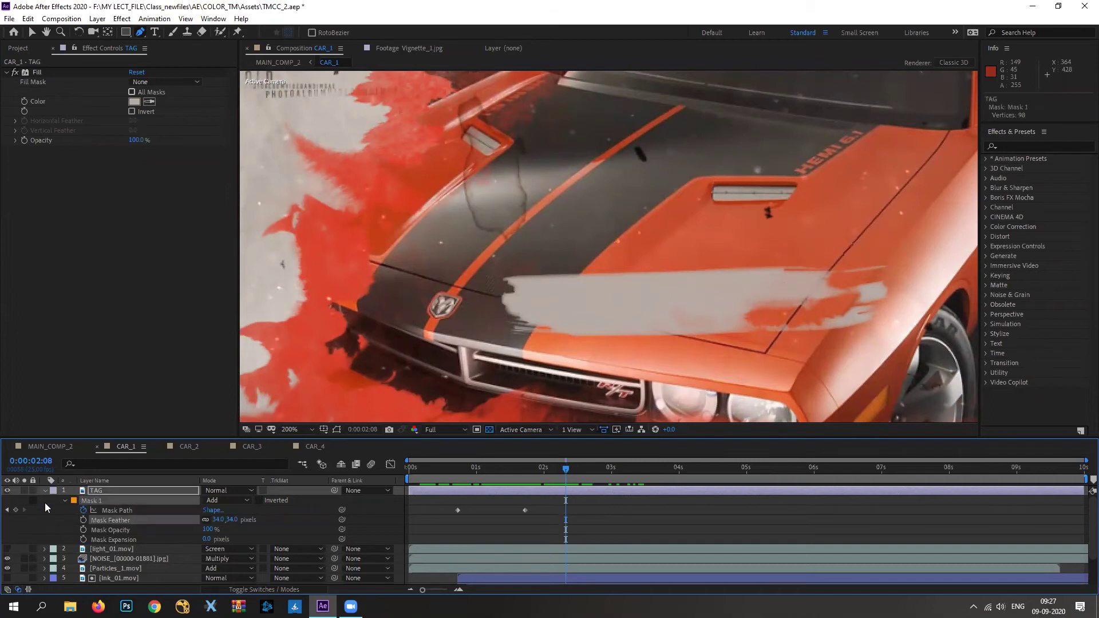
{"action": "left_click", "coordinate": [44, 491]}
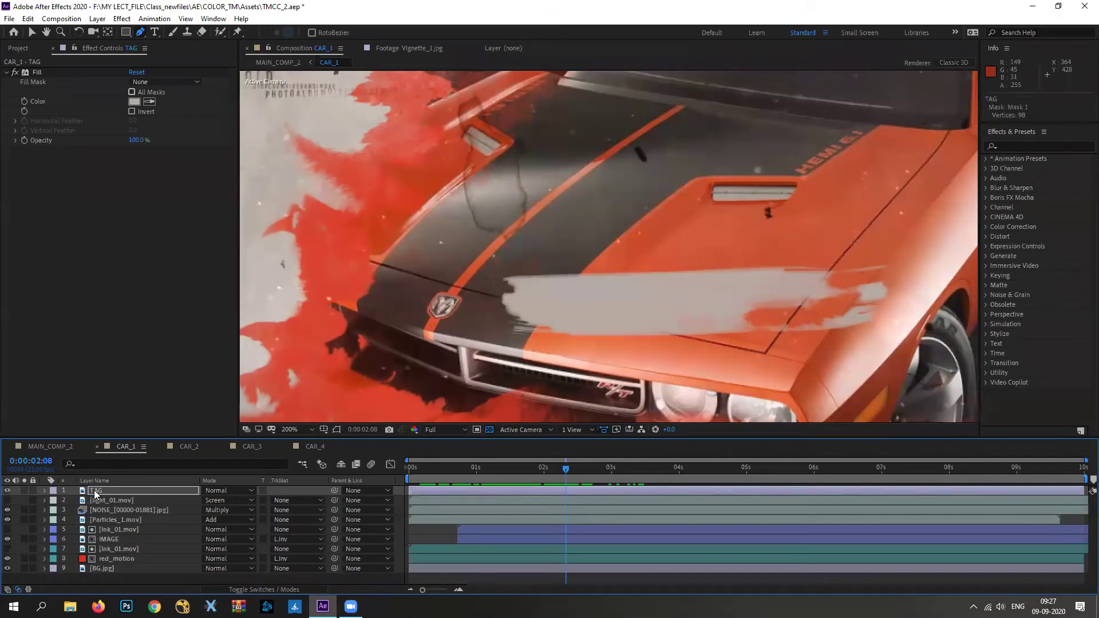
Add the text "Orange Car" over the grey brush stroke.
{"action": "left_click", "coordinate": [155, 32]}
{"action": "left_click", "coordinate": [579, 309]}
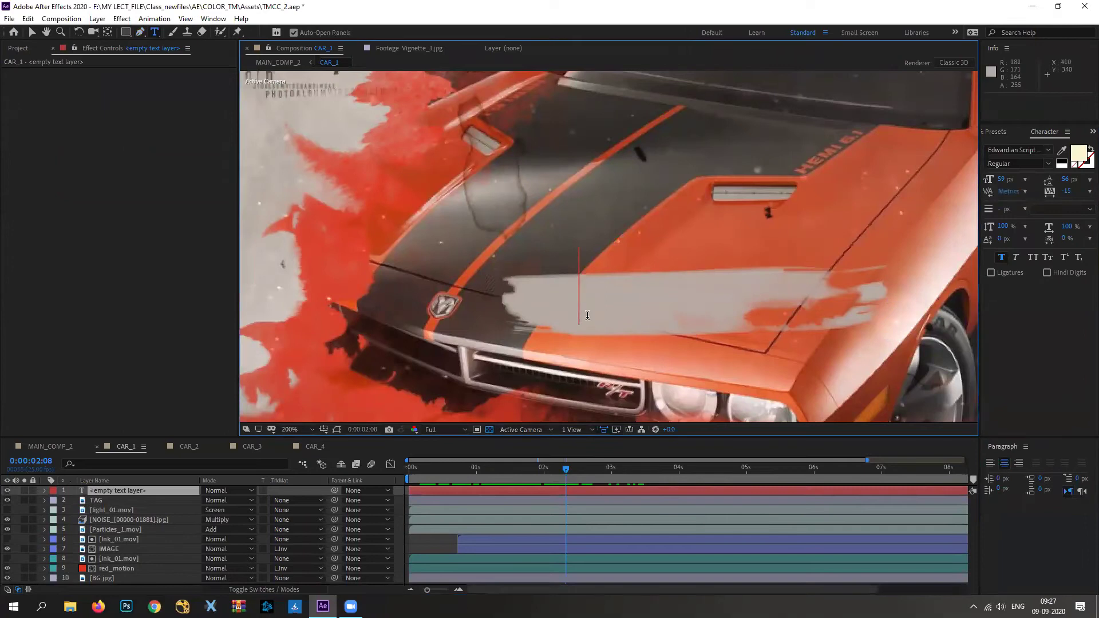
{"action": "type", "text": "Ora"}
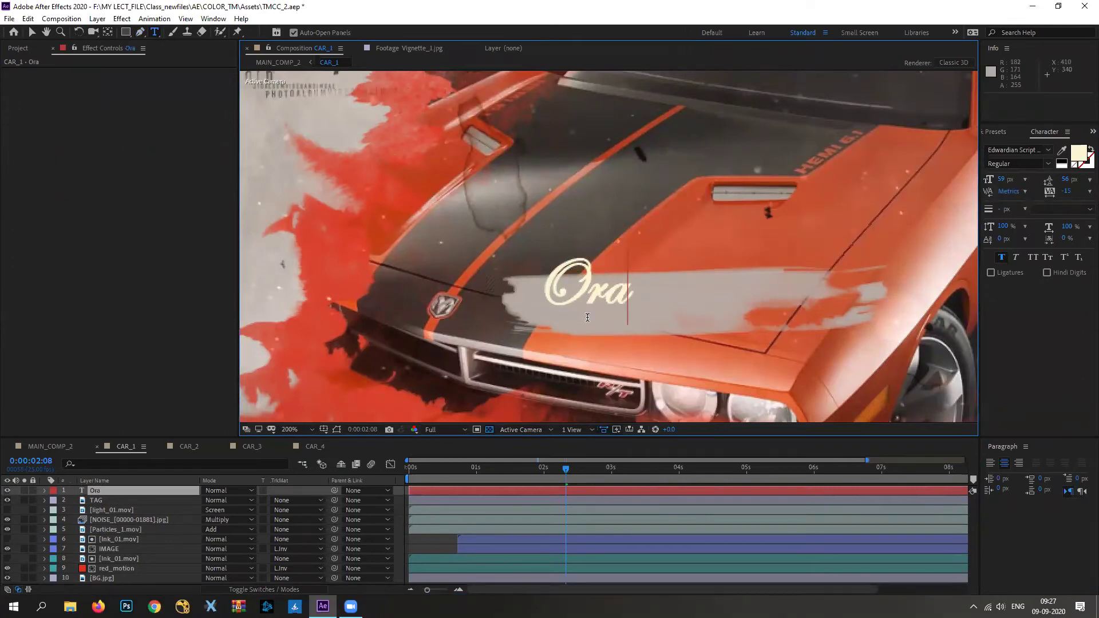
{"action": "type", "text": "nge Car"}
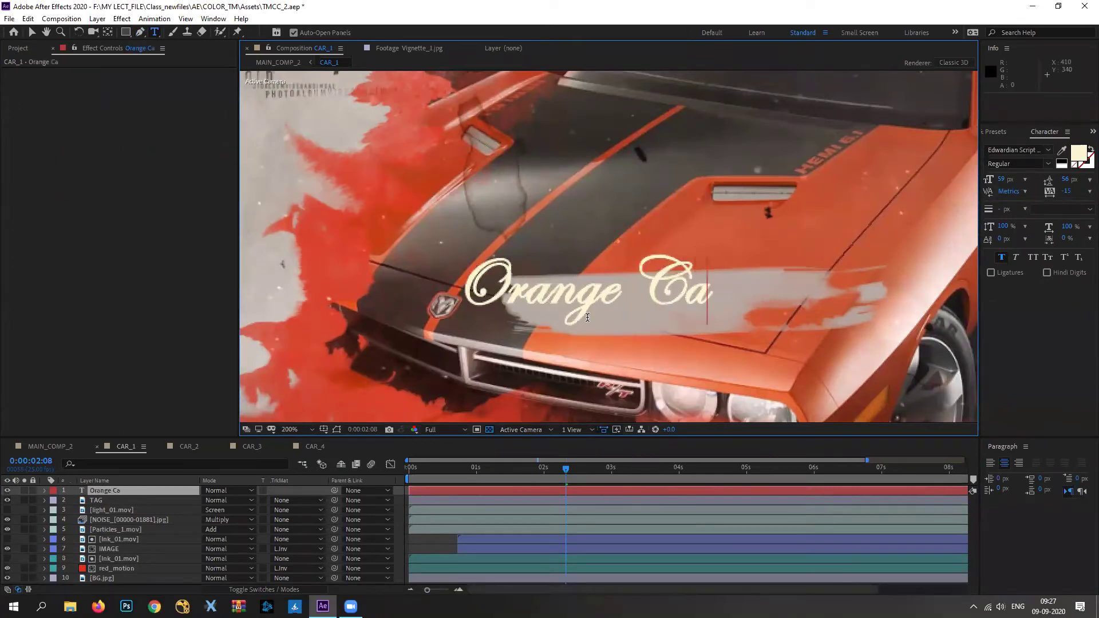
Reduce the Orange Car text to 37 px and move it onto the middle of the brush stroke.
{"action": "left_click_drag", "start_coordinate": [722, 291], "coordinate": [446, 277]}
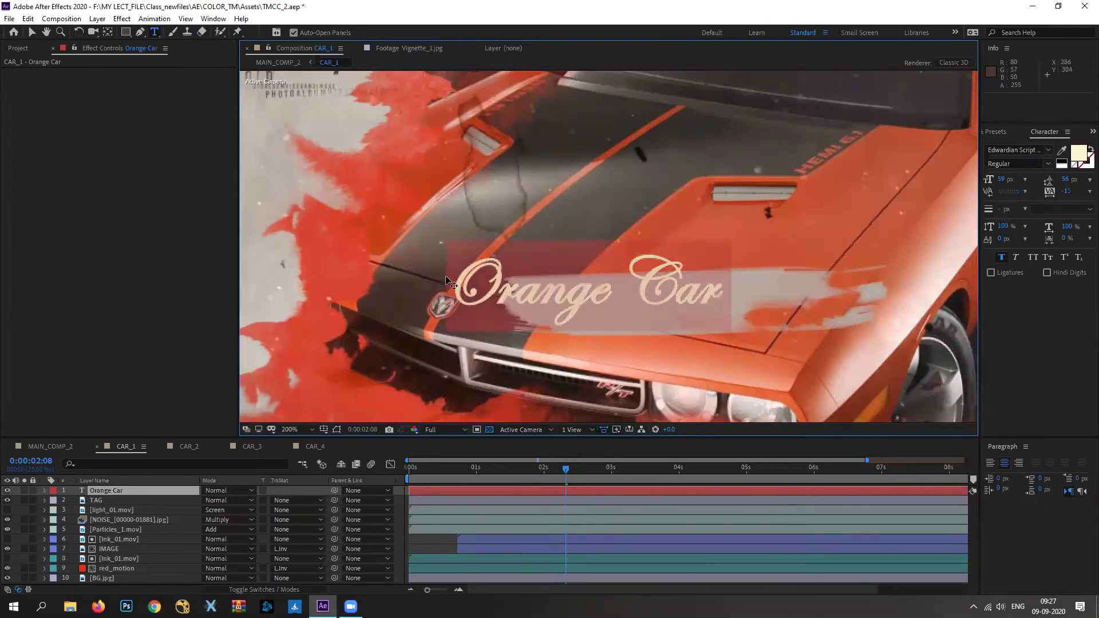
{"action": "key", "text": "ctrl+shift+comma"}
{"action": "key", "text": "ctrl+shift+comma"}
{"action": "key", "text": "ctrl+shift+comma"}
{"action": "key", "text": "ctrl+shift+comma"}
{"action": "key", "text": "ctrl+shift+comma"}
{"action": "key", "text": "ctrl+shift+comma"}
{"action": "key", "text": "ctrl+shift+comma"}
{"action": "key", "text": "ctrl+shift+comma"}
{"action": "key", "text": "ctrl+shift+comma"}
{"action": "key", "text": "ctrl+shift+comma"}
{"action": "key", "text": "ctrl+shift+comma"}
{"action": "left_click", "coordinate": [32, 36]}
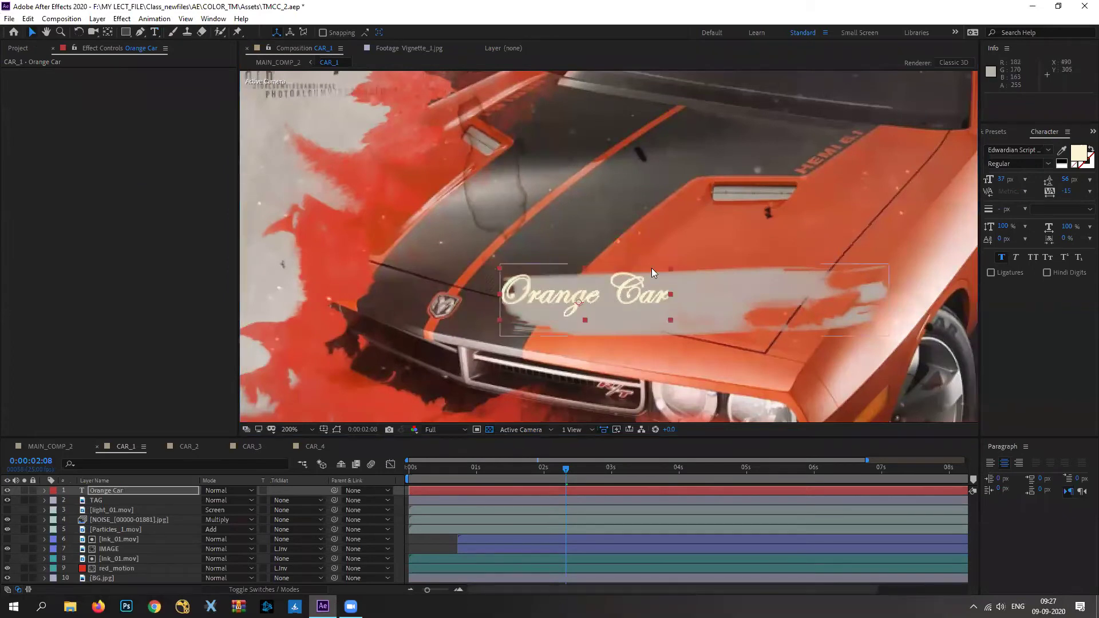
{"action": "left_click_drag", "start_coordinate": [637, 291], "coordinate": [702, 299]}
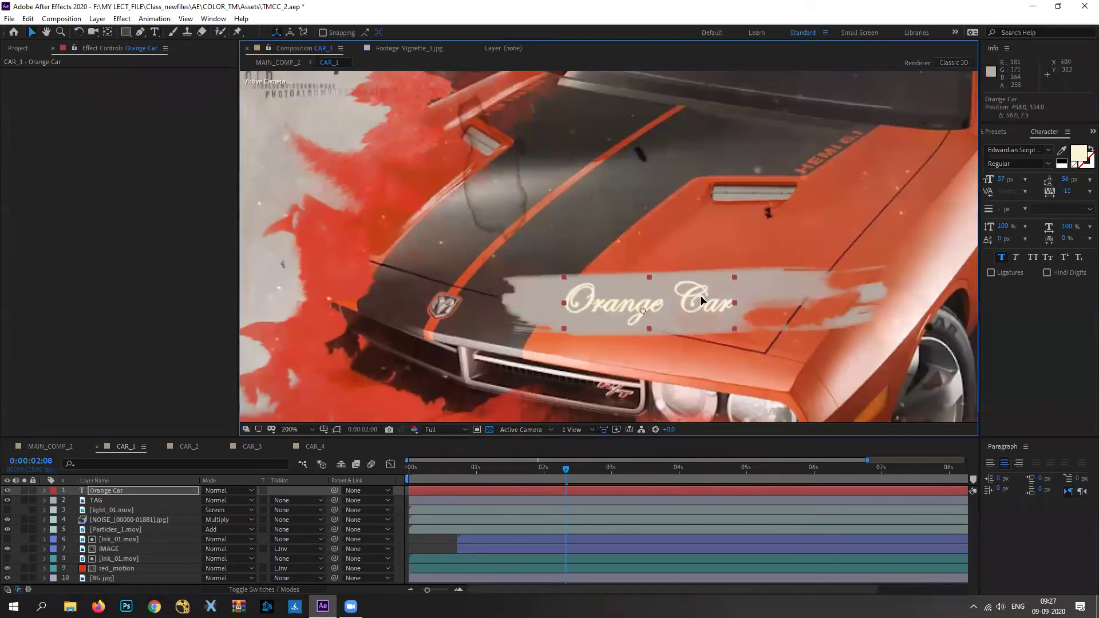
Set the Orange Car text's fill to a dark grey sampled from the car image.
{"action": "left_click", "coordinate": [1078, 155]}
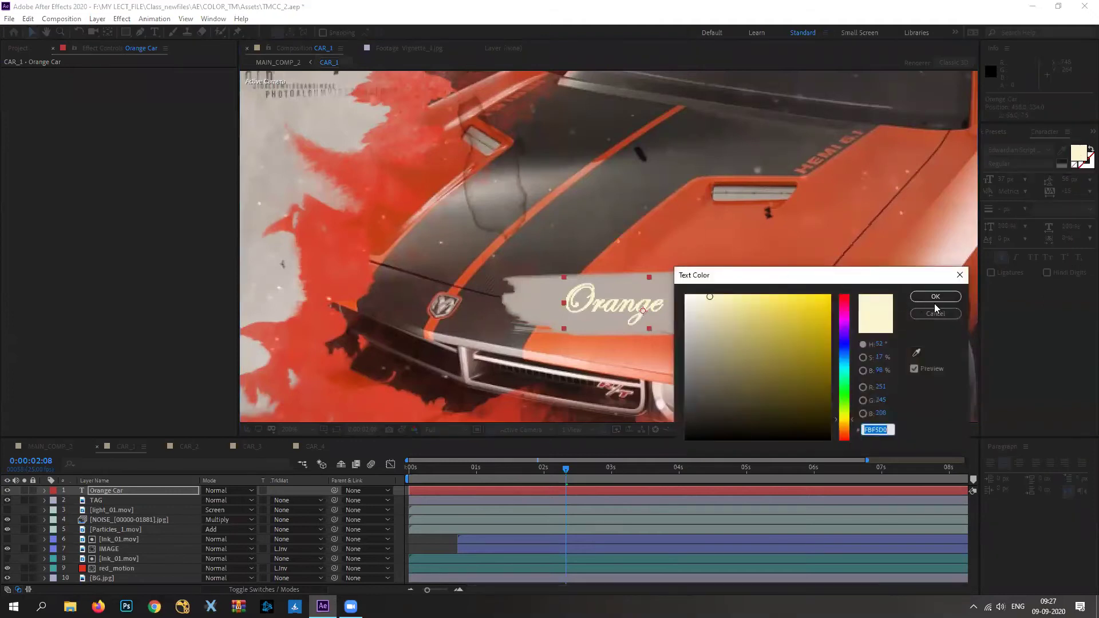
{"action": "left_click", "coordinate": [917, 353]}
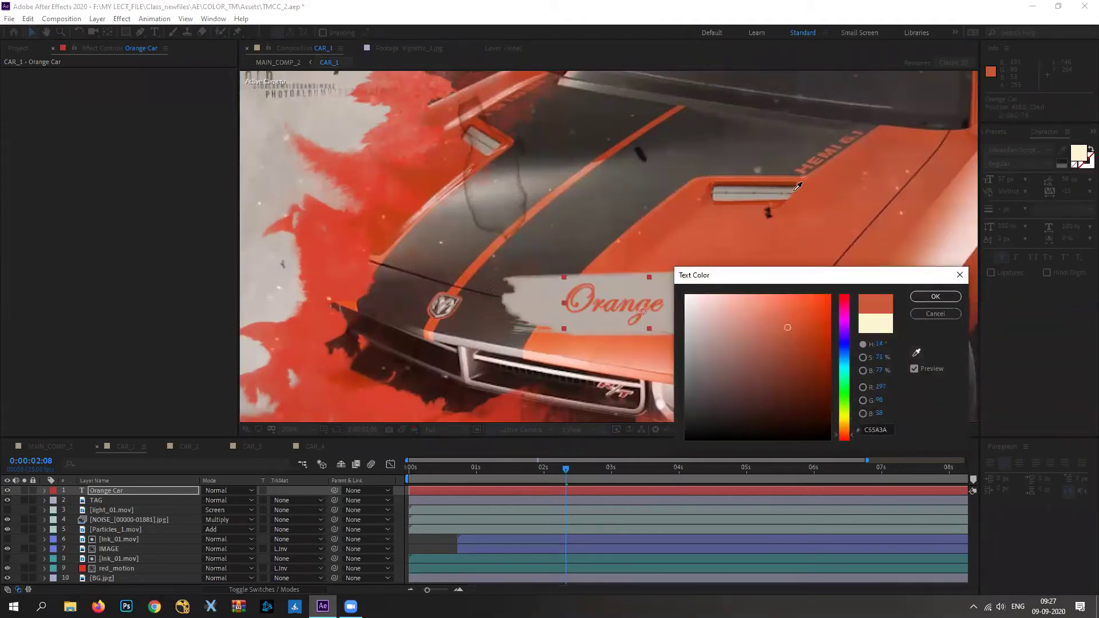
{"action": "left_click", "coordinate": [935, 296]}
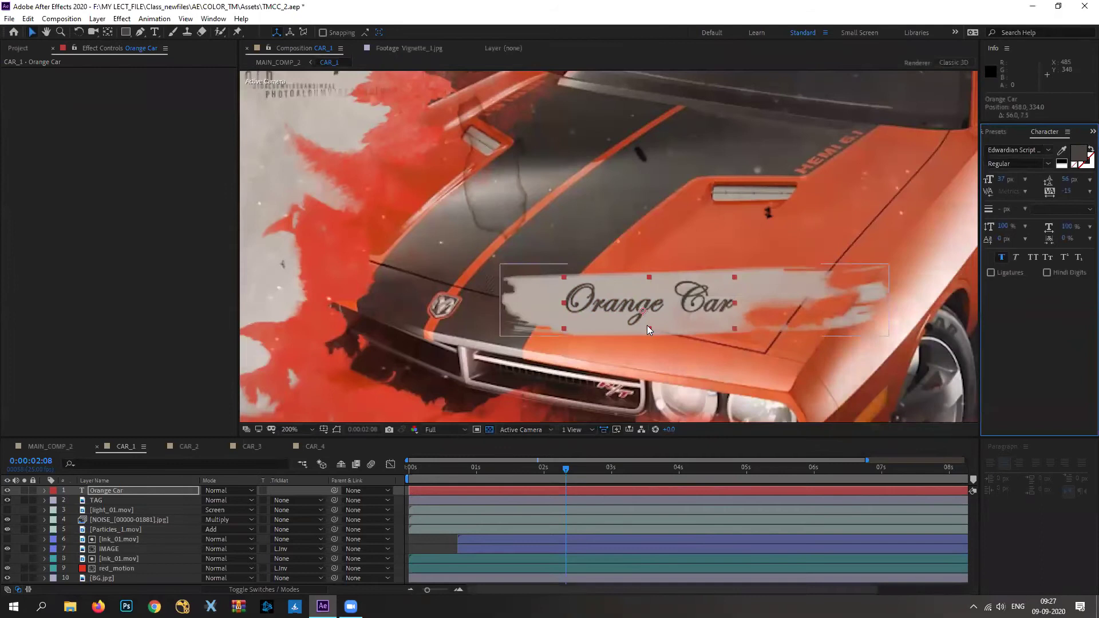
Duplicate the TAG layer, place the copy above the Orange Car text layer, and preview the stroke reveal.
{"action": "left_click", "coordinate": [138, 493]}
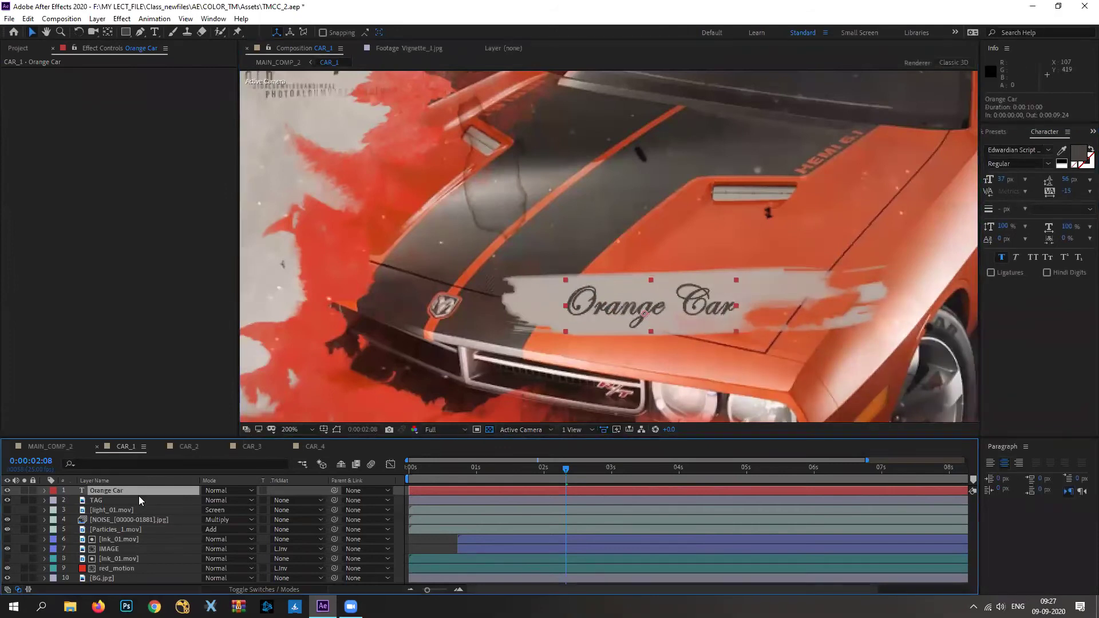
{"action": "left_click", "coordinate": [99, 502]}
{"action": "key", "text": "ctrl+d"}
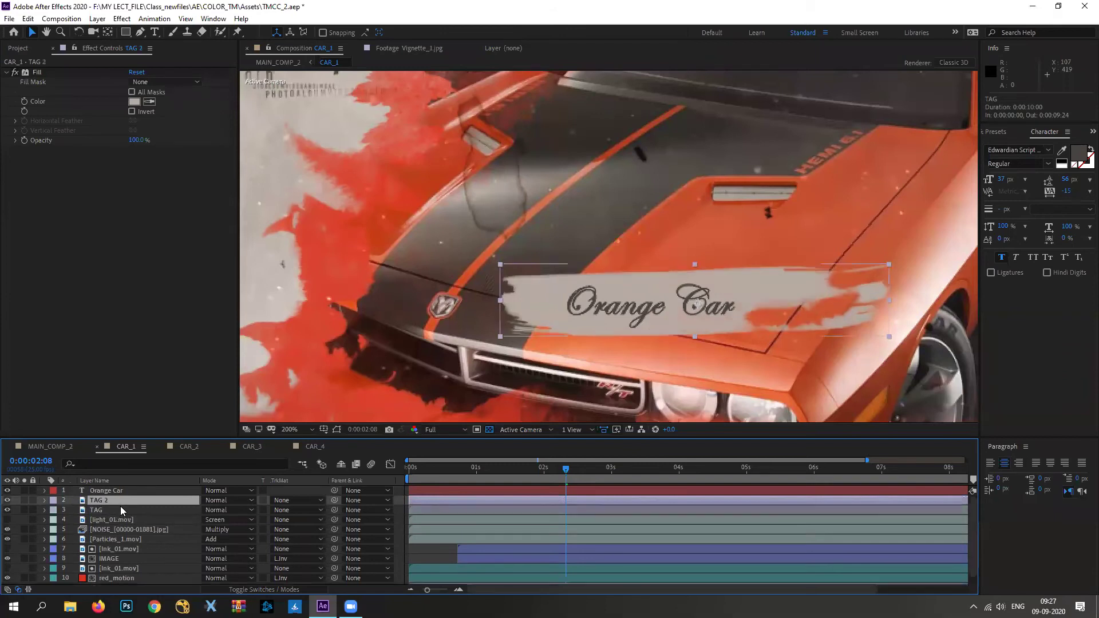
{"action": "left_click_drag", "start_coordinate": [119, 501], "coordinate": [121, 490]}
{"action": "key", "text": "space"}
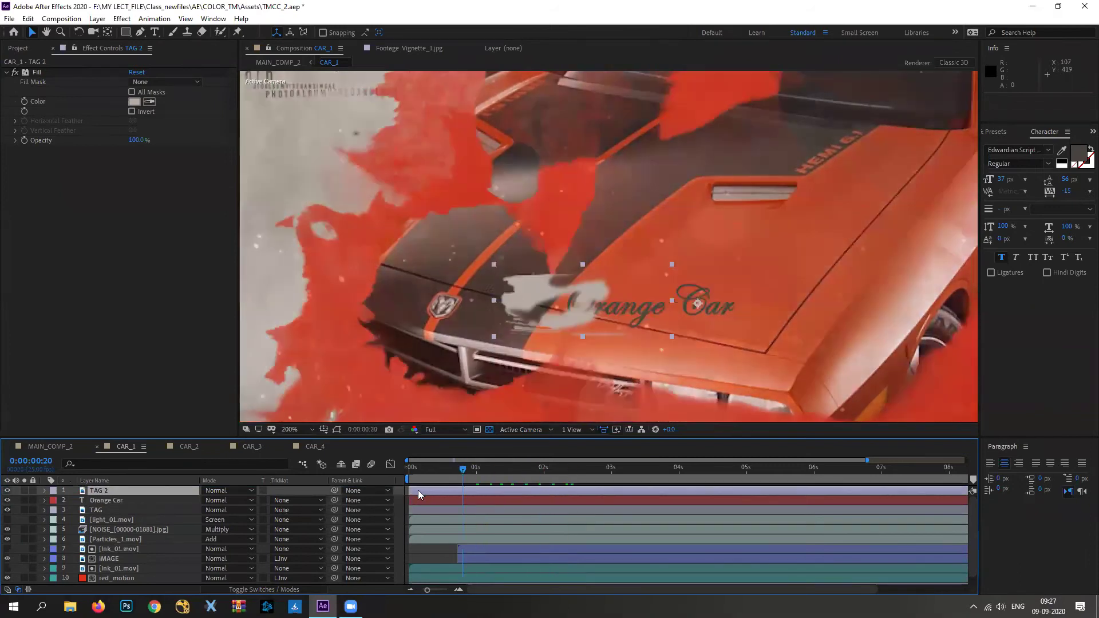
{"action": "key", "text": "space"}
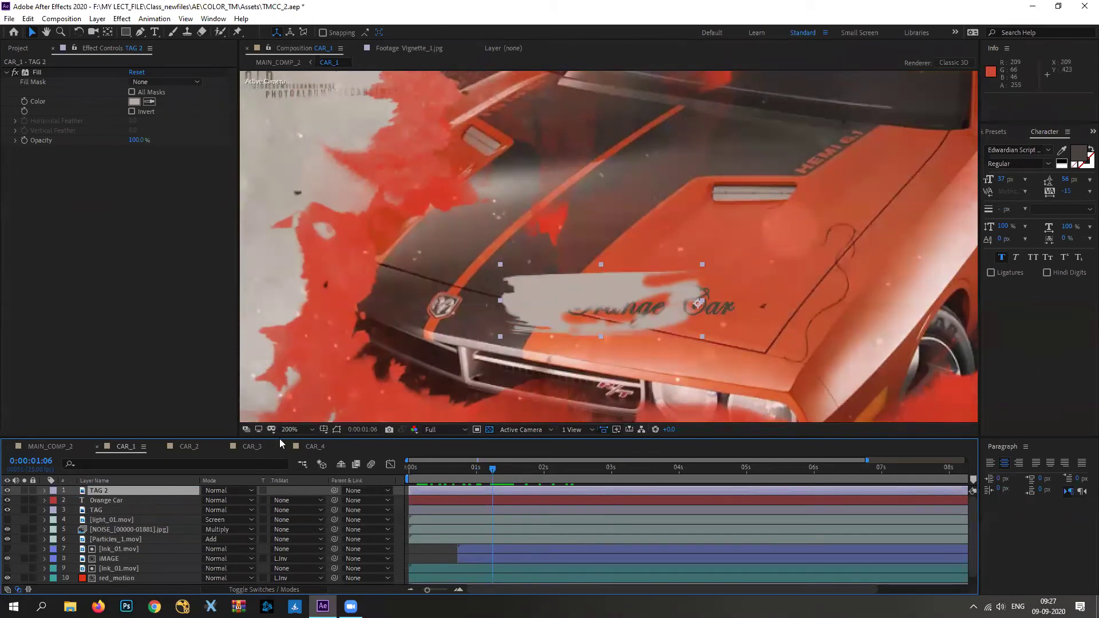
Set the Orange Car layer's track matte to Alpha Matte "TAG 2" and preview the title being revealed with the stroke.
{"action": "left_click", "coordinate": [109, 501]}
{"action": "left_click", "coordinate": [106, 491]}
{"action": "left_click", "coordinate": [106, 501]}
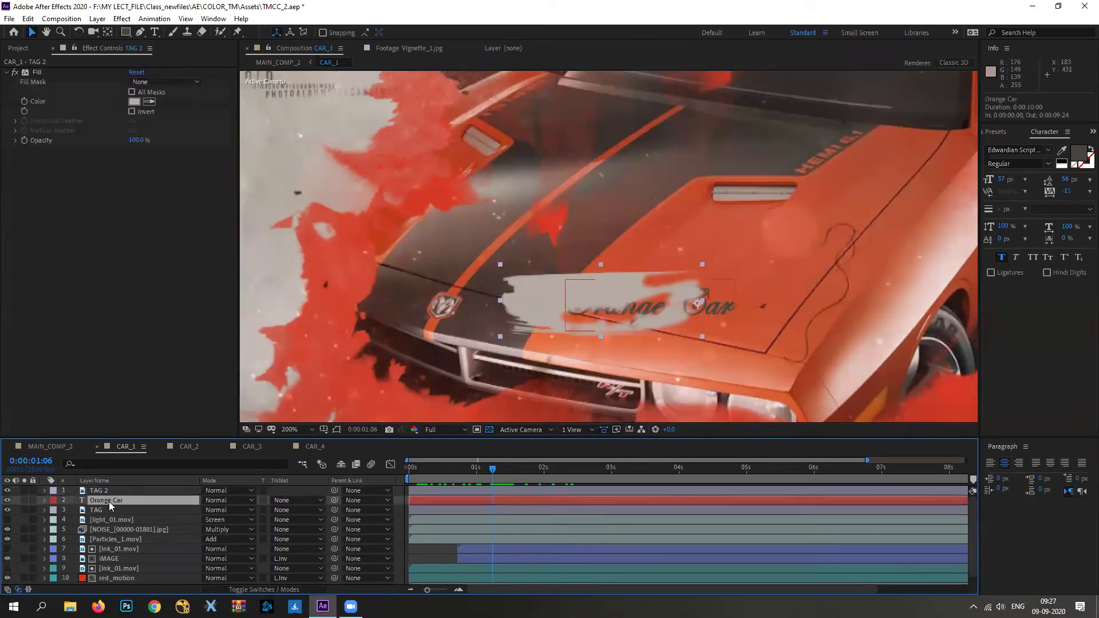
{"action": "left_click", "coordinate": [96, 510]}
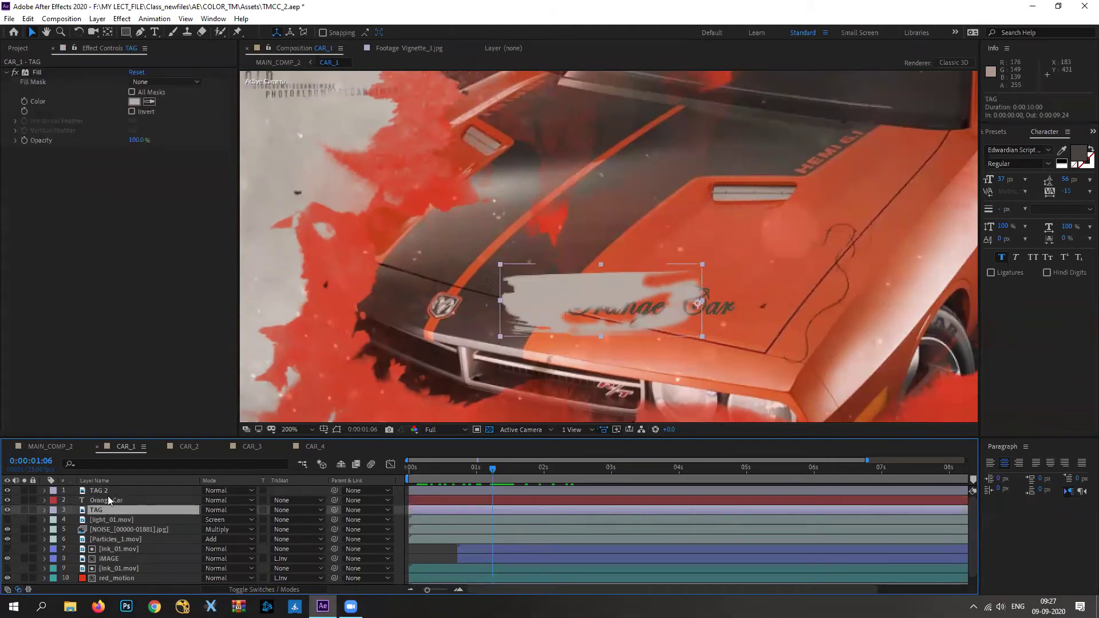
{"action": "left_click", "coordinate": [110, 501]}
{"action": "left_click", "coordinate": [296, 501]}
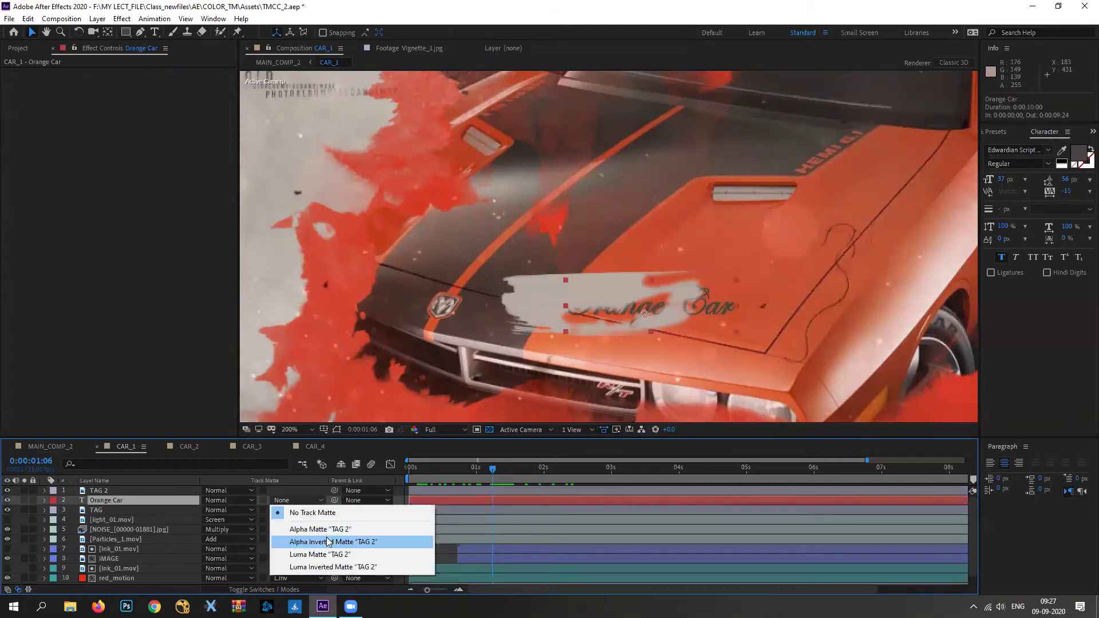
{"action": "left_click", "coordinate": [304, 524]}
{"action": "mouse_move", "coordinate": [480, 484]}
{"action": "left_mouse_down"}
{"action": "mouse_move", "coordinate": [430, 484]}
{"action": "mouse_move", "coordinate": [548, 499]}
{"action": "mouse_move", "coordinate": [458, 502]}
{"action": "mouse_move", "coordinate": [525, 503]}
{"action": "mouse_move", "coordinate": [452, 517]}
{"action": "left_mouse_up"}
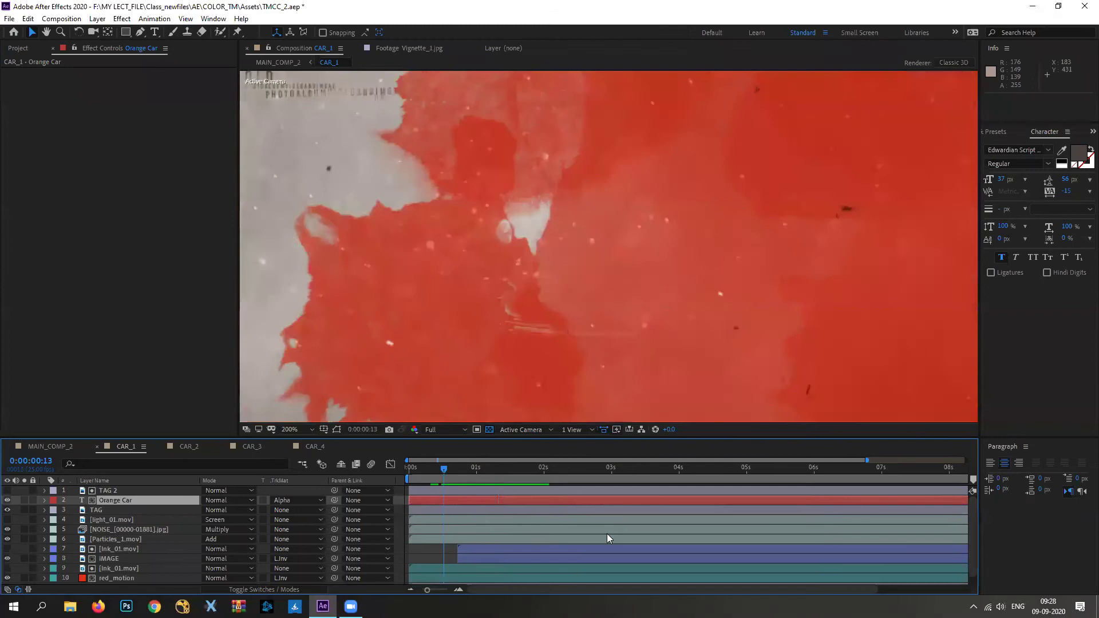
{"action": "key", "text": "space"}
{"action": "left_click_drag", "start_coordinate": [590, 520], "coordinate": [540, 502]}
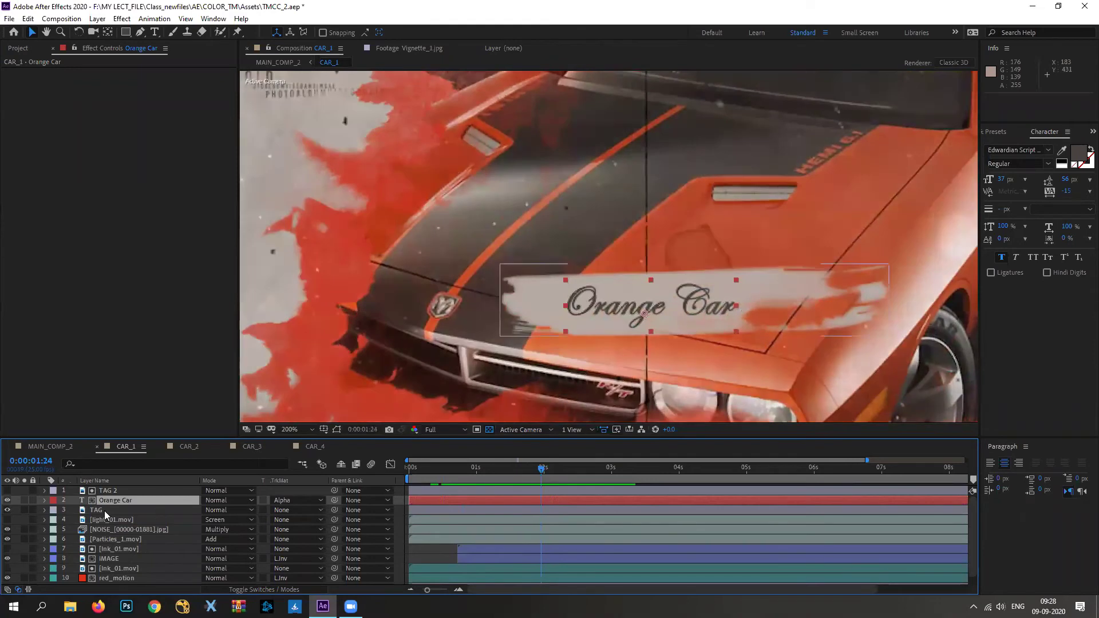
Apply a Drop Shadow effect to the Orange Car text layer.
{"action": "left_click", "coordinate": [98, 19]}
{"action": "mouse_move", "coordinate": [121, 18]}
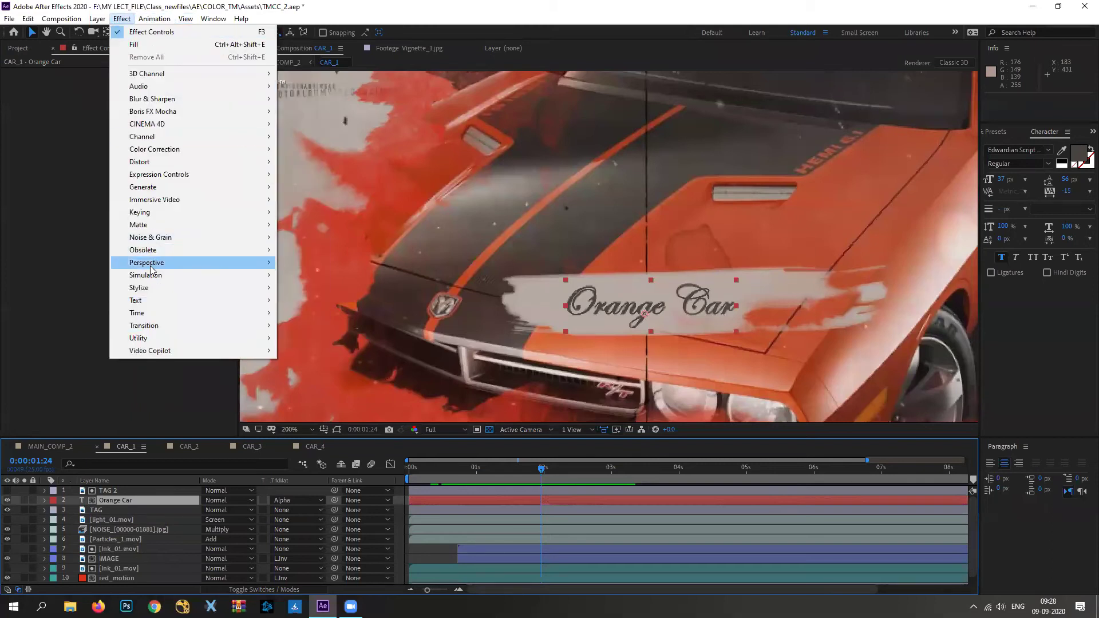
{"action": "mouse_move", "coordinate": [208, 267]}
{"action": "left_click", "coordinate": [322, 364]}
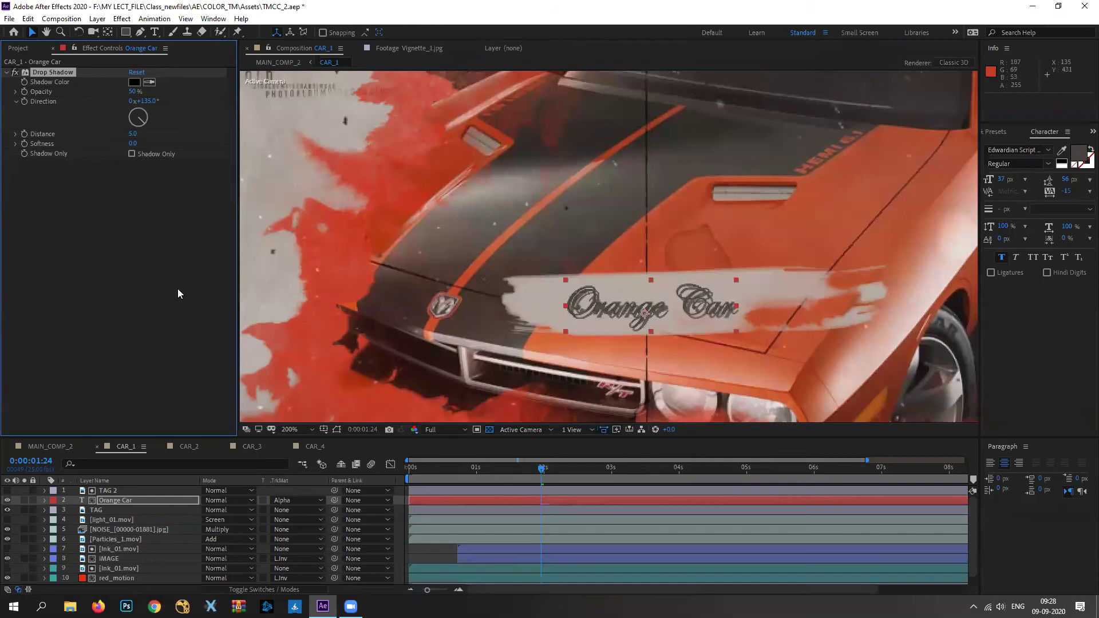
Set the Orange Car text's fill to an orange sampled from the car body, BD6549.
{"action": "left_click", "coordinate": [104, 499]}
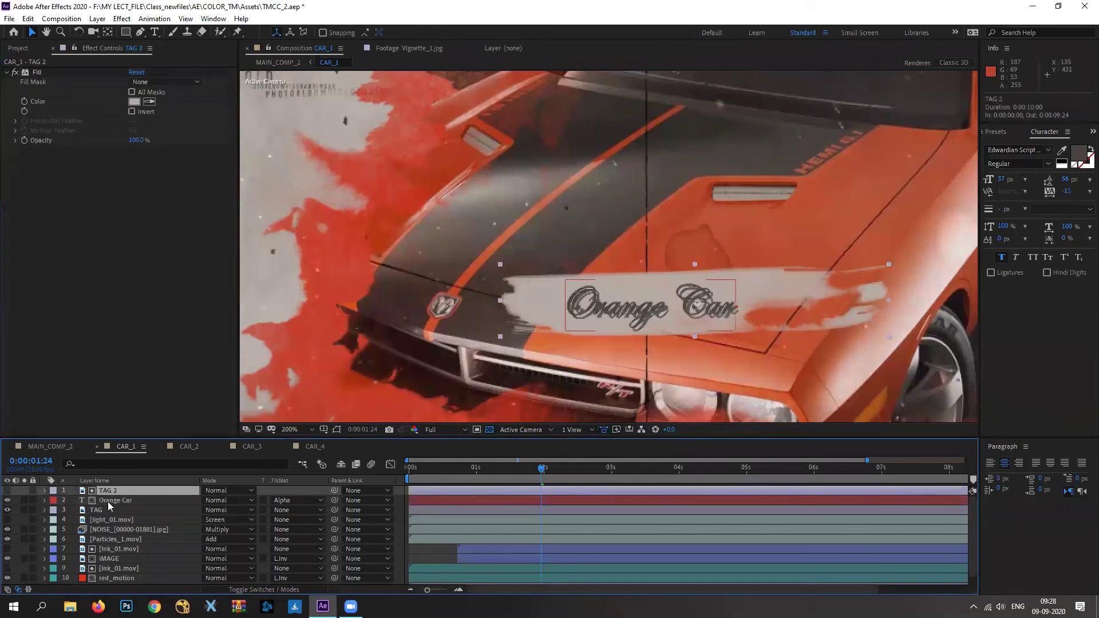
{"action": "left_click", "coordinate": [1074, 160]}
{"action": "left_click", "coordinate": [807, 326]}
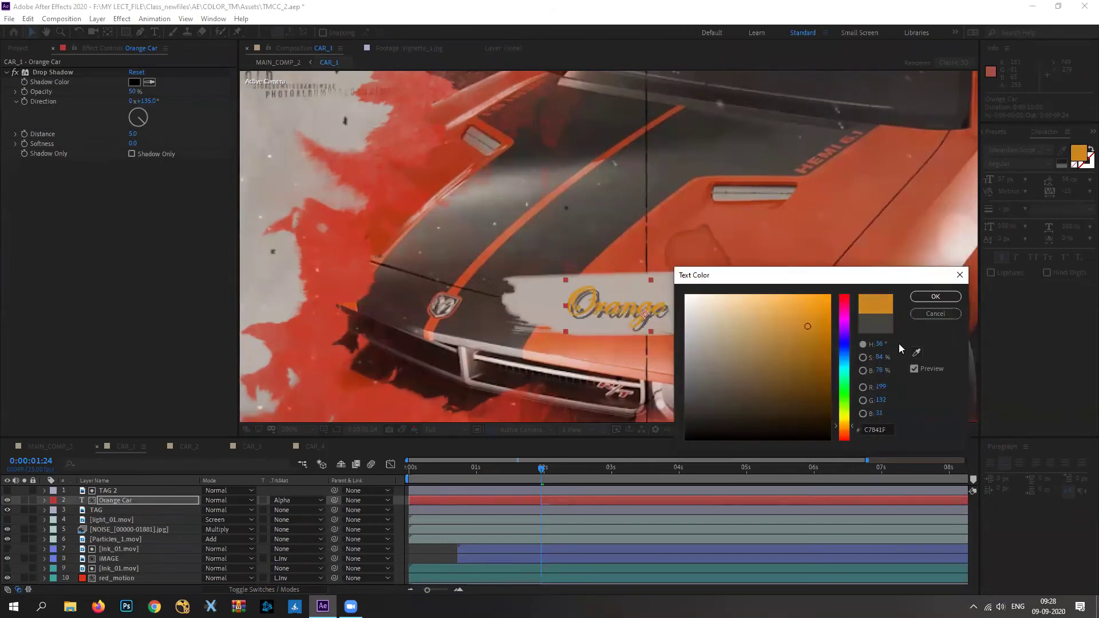
{"action": "left_click", "coordinate": [917, 352]}
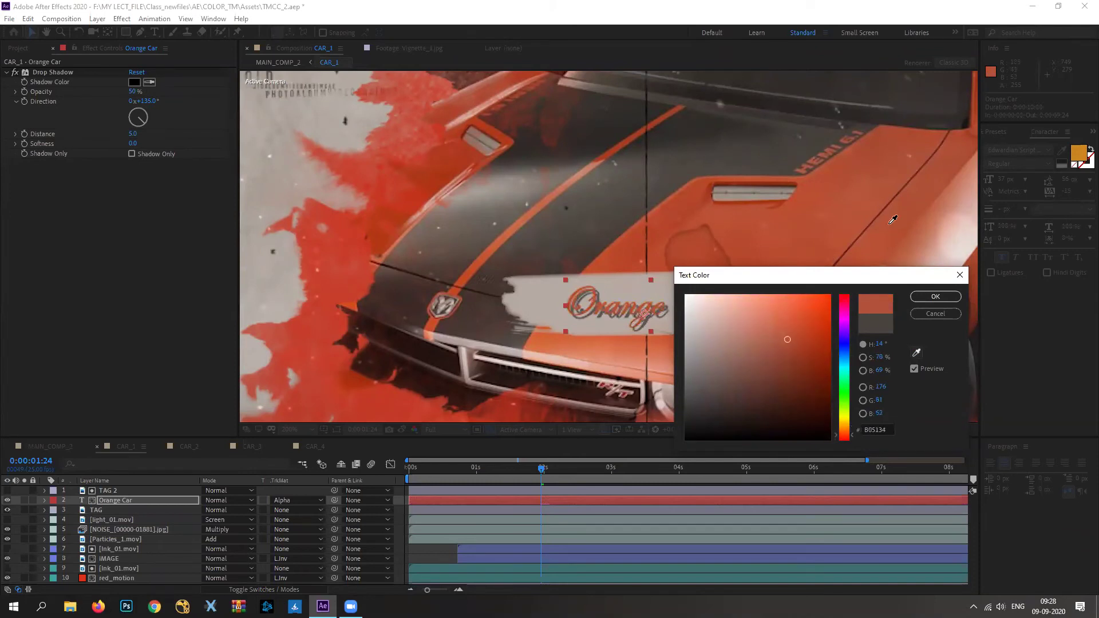
{"action": "left_click", "coordinate": [913, 244]}
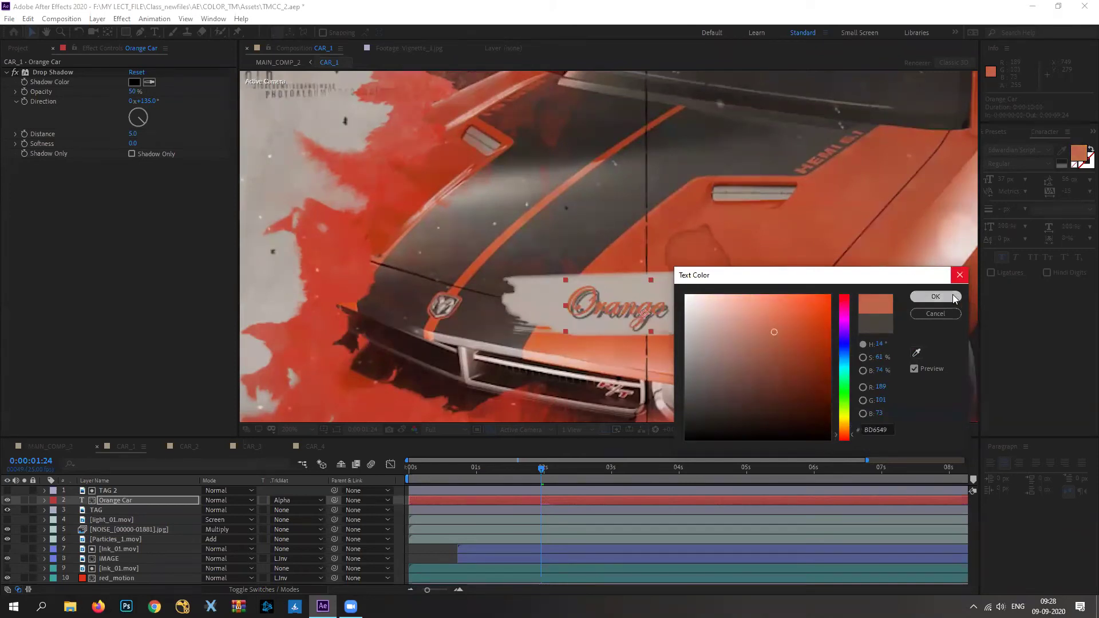
{"action": "left_click", "coordinate": [935, 297]}
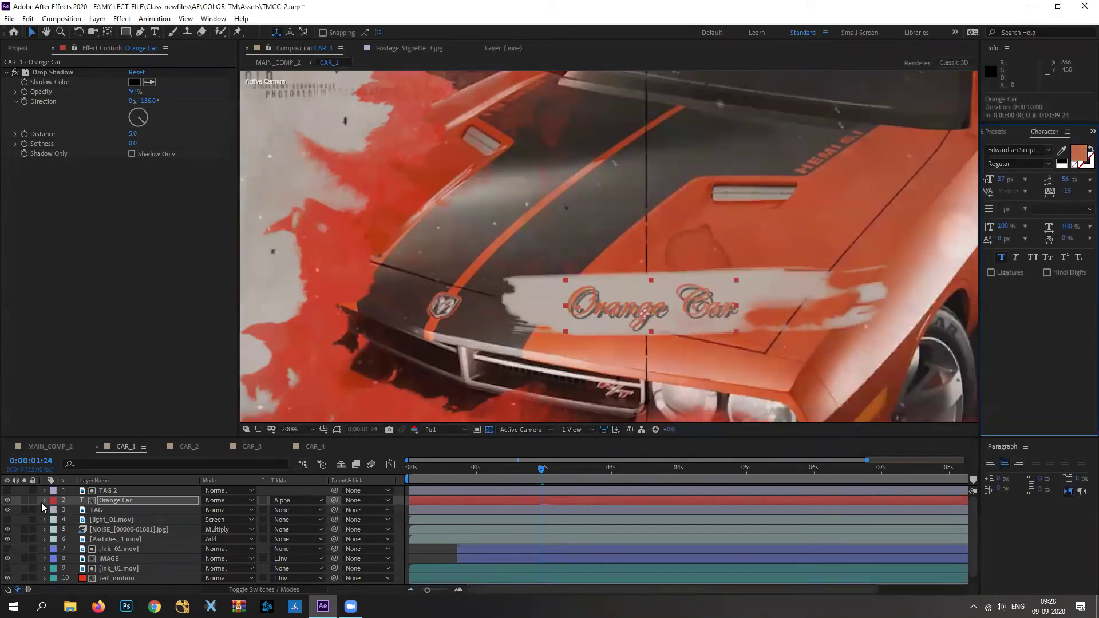
Set the Orange Car drop shadow's opacity to 19% and softness to 5.0, and preview the result.
{"action": "left_click_drag", "start_coordinate": [542, 468], "coordinate": [546, 498]}
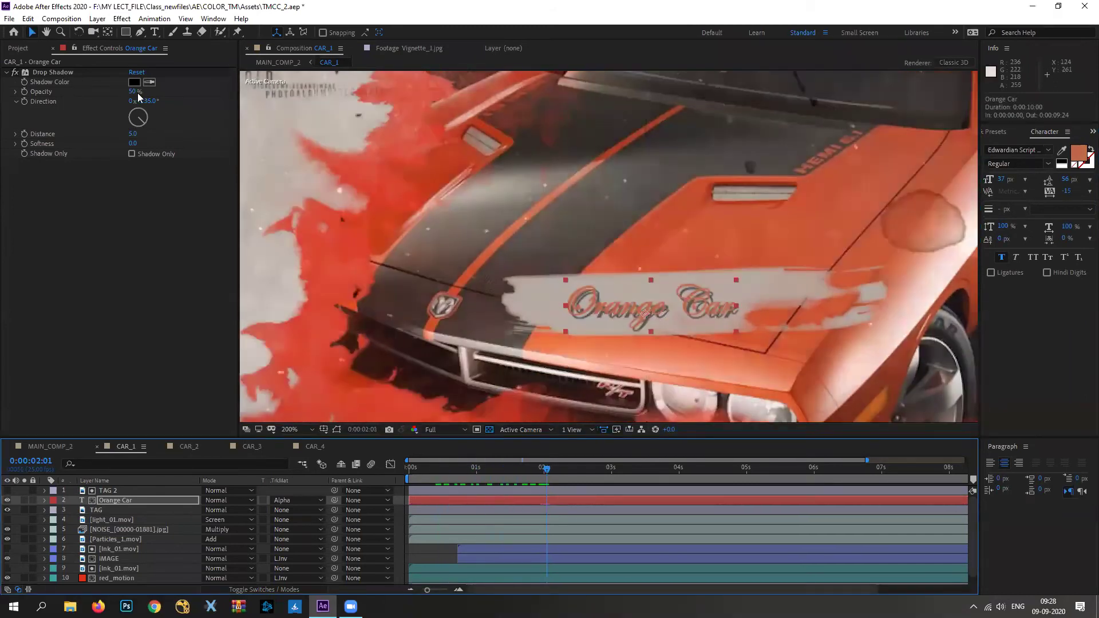
{"action": "left_click", "coordinate": [129, 92]}
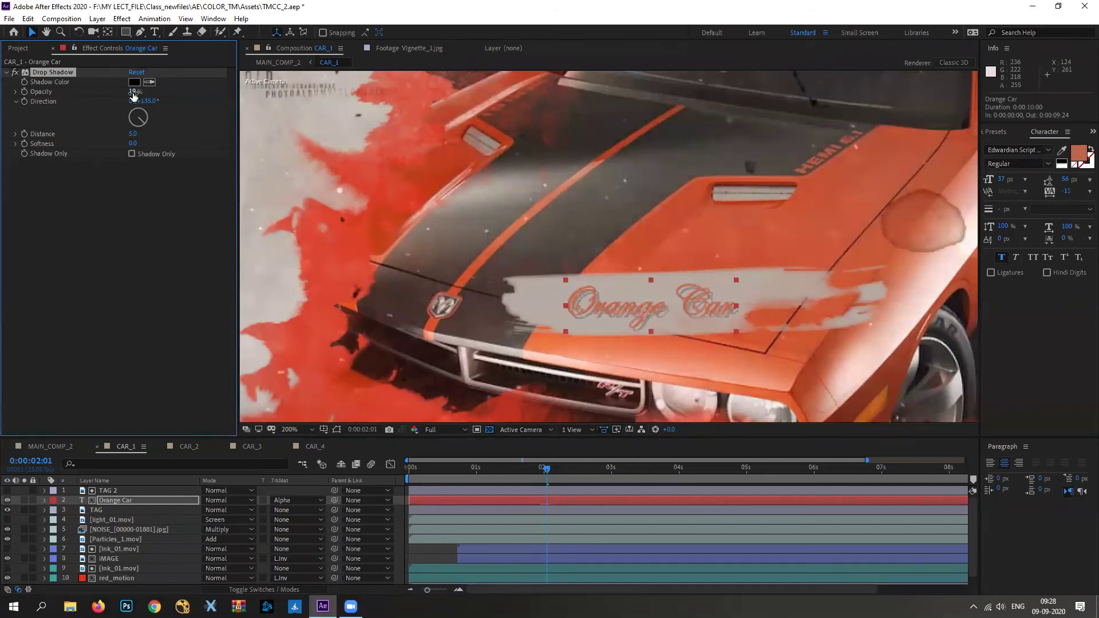
{"action": "left_click_drag", "start_coordinate": [137, 145], "coordinate": [141, 145]}
{"action": "key", "text": "space"}
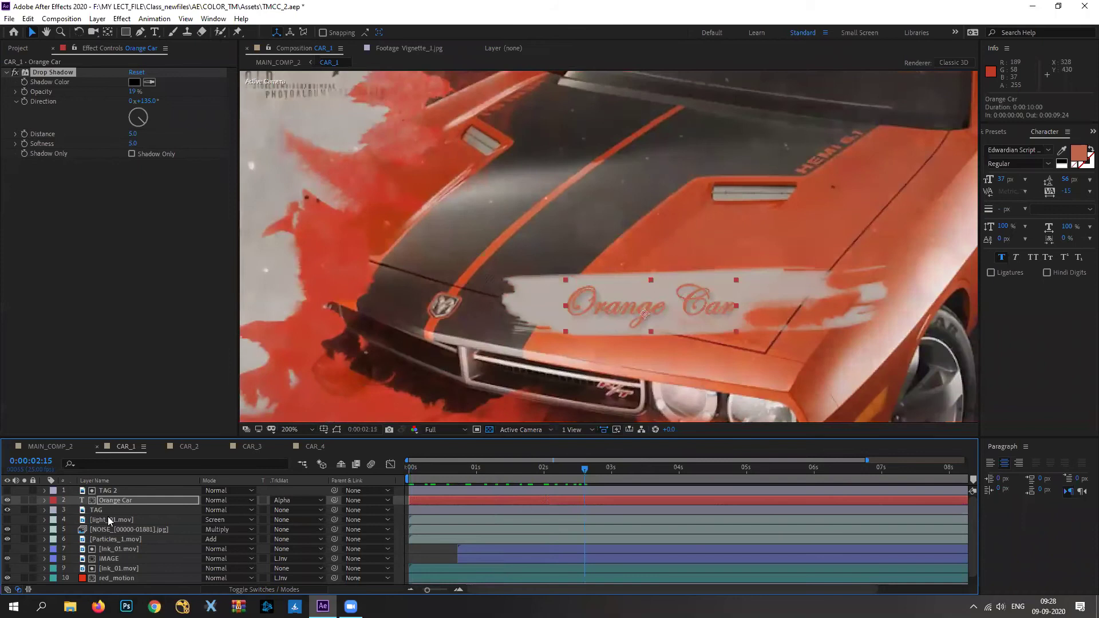
Play MAIN_COMP_2 from the start in an enlarged viewer to check the Orange Car tag animation.
{"action": "left_click", "coordinate": [51, 447]}
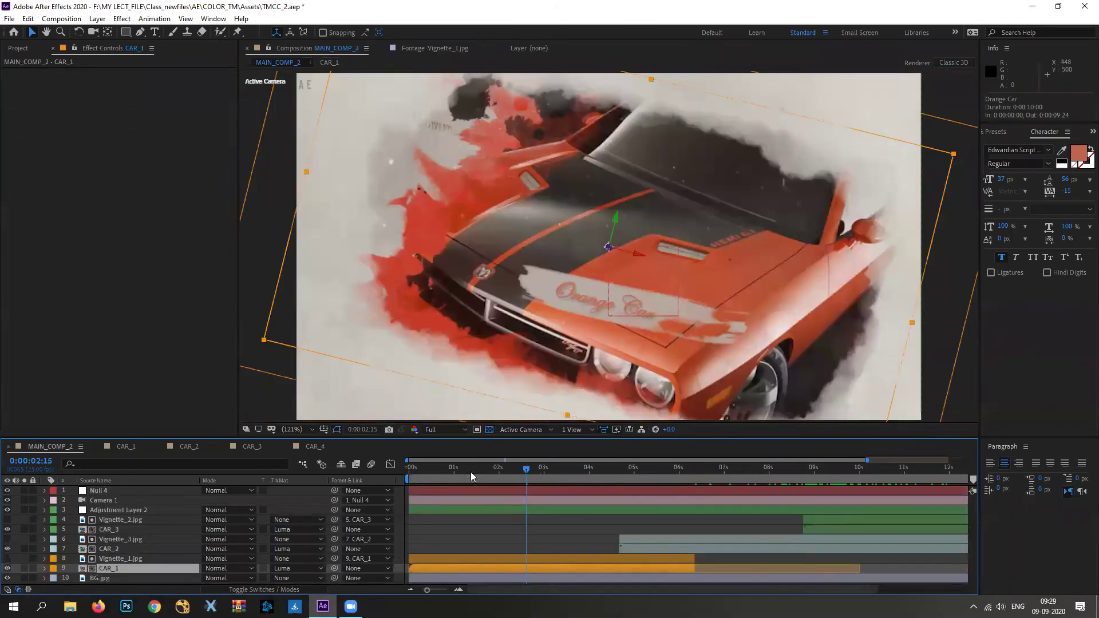
{"action": "key", "text": "Home"}
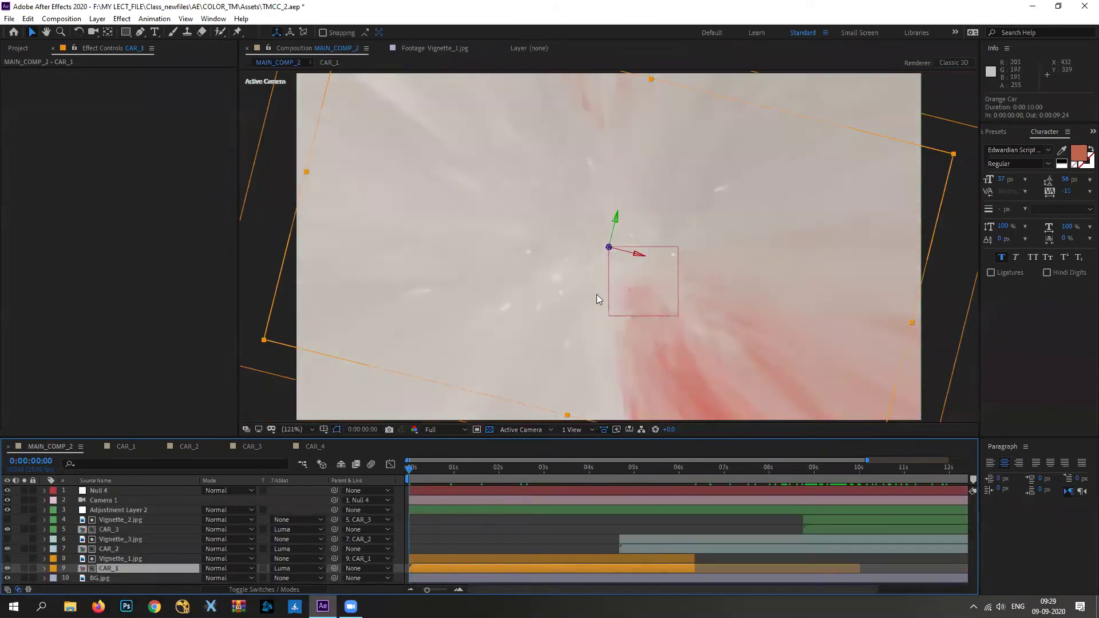
{"action": "key", "text": "grave"}
{"action": "key", "text": "space"}
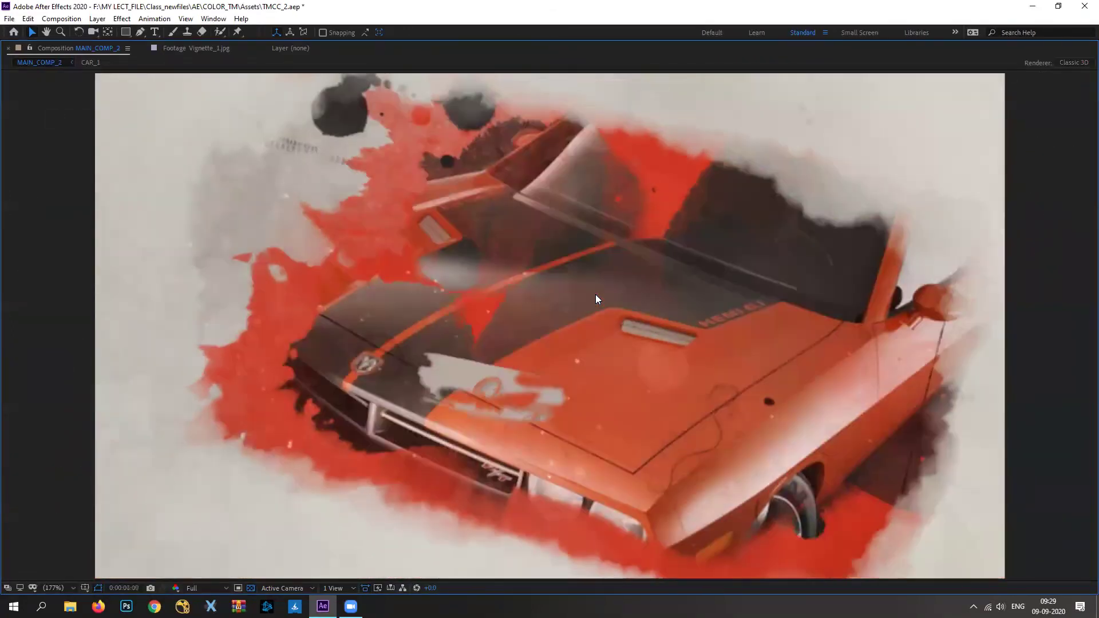
{"action": "key", "text": "space"}
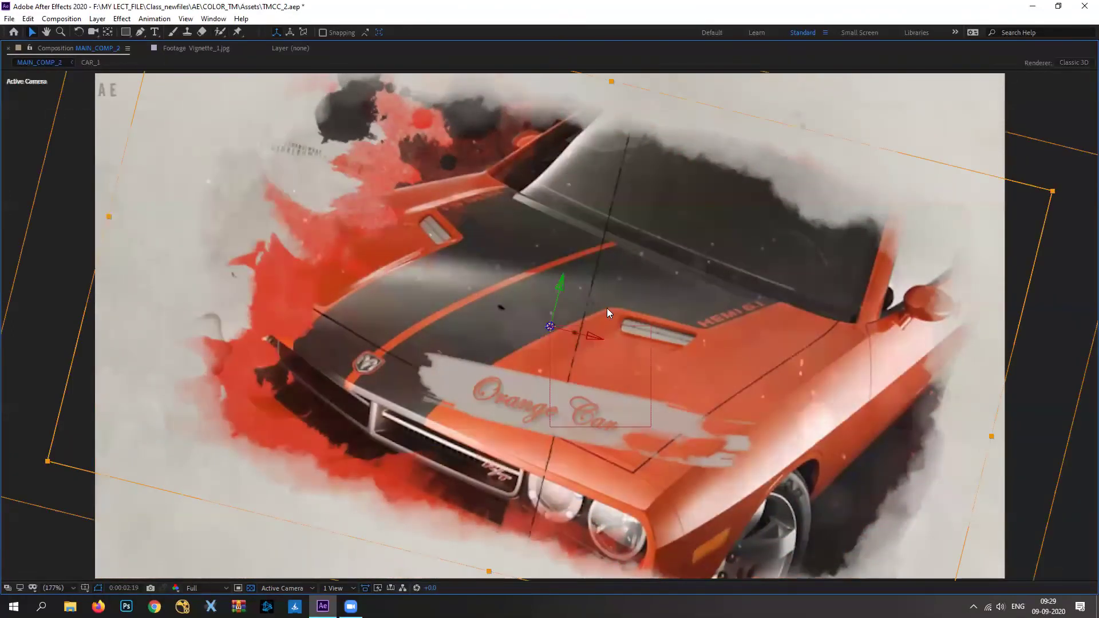
{"action": "key", "text": "grave"}
Copy the TAG 2, Orange Car and TAG layers from CAR_1 and paste them above the light_01.mov layer in CAR_2.
{"action": "left_click", "coordinate": [126, 446]}
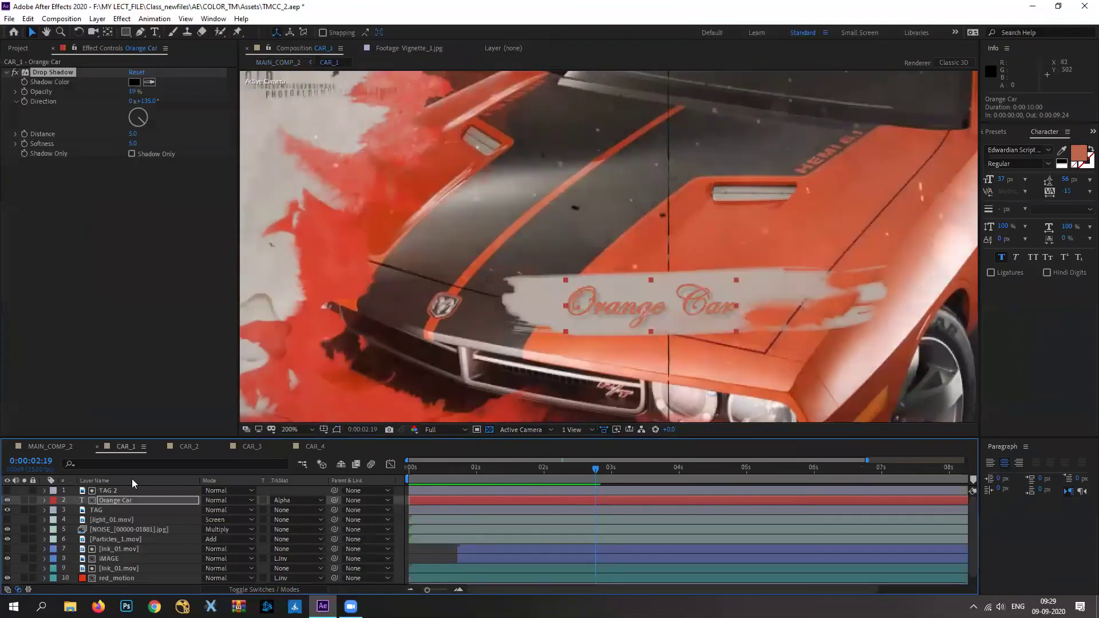
{"action": "left_click", "coordinate": [108, 491]}
{"action": "left_click", "coordinate": [114, 500], "text": "ctrl"}
{"action": "left_click", "coordinate": [100, 511], "text": "ctrl"}
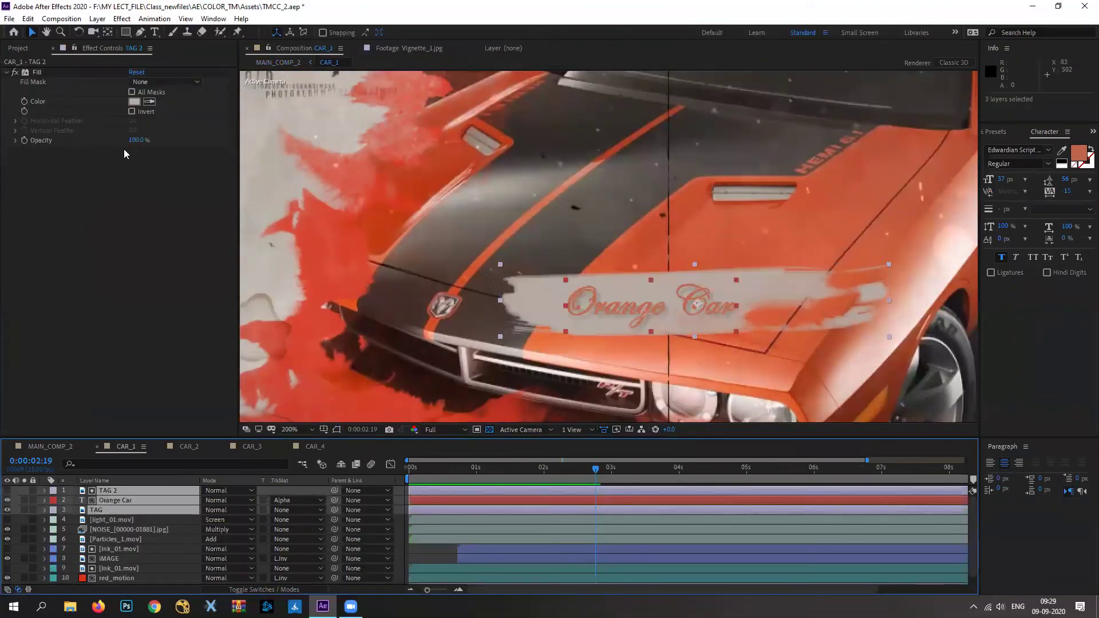
{"action": "left_click", "coordinate": [27, 18]}
{"action": "left_click", "coordinate": [35, 85]}
{"action": "left_click", "coordinate": [187, 447]}
{"action": "left_click", "coordinate": [84, 490]}
{"action": "left_click", "coordinate": [27, 18]}
{"action": "left_click", "coordinate": [47, 136]}
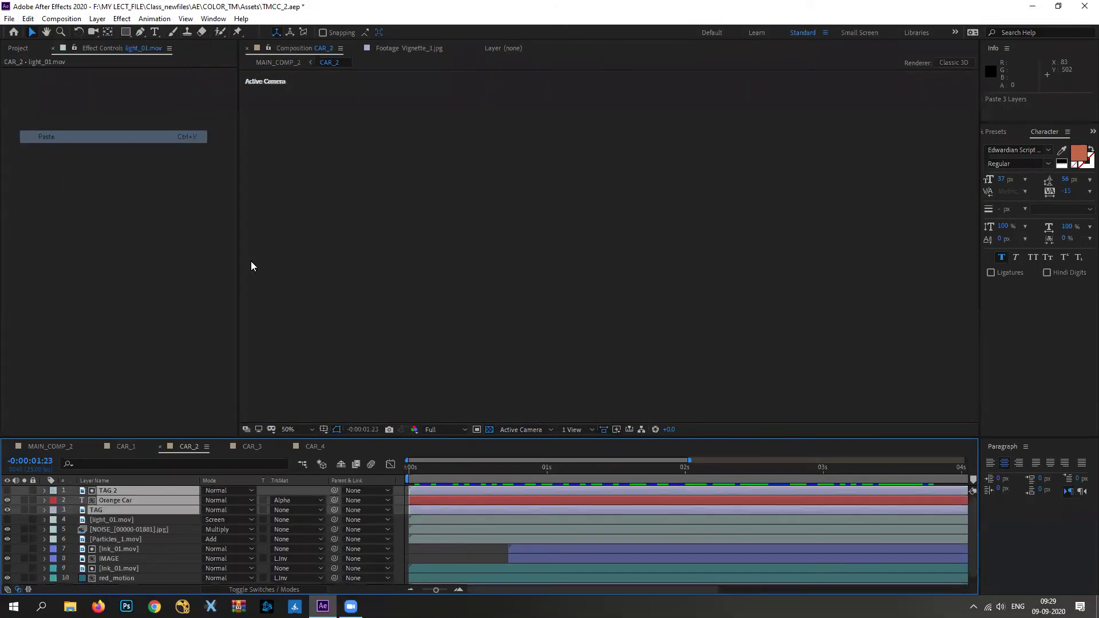
Change the pasted title in CAR_2 from "Orange Car" to "Blue Car".
{"action": "left_click_drag", "start_coordinate": [420, 473], "coordinate": [724, 473]}
{"action": "scroll", "coordinate": [616, 279], "scroll_direction": "up", "scroll_amount": 4}
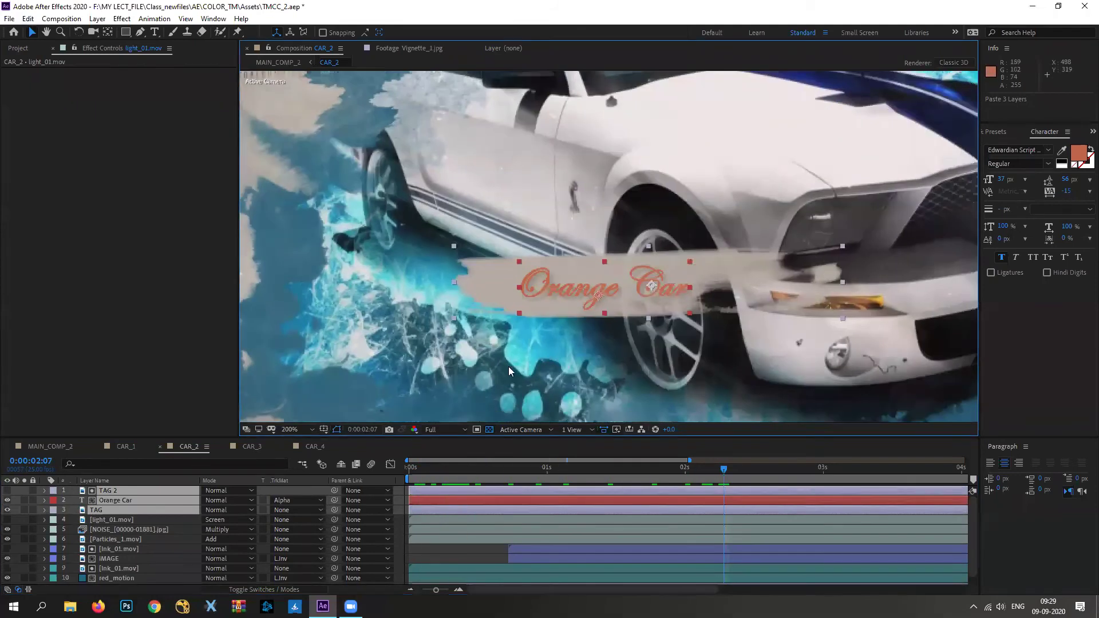
{"action": "left_click", "coordinate": [138, 520]}
{"action": "left_click", "coordinate": [120, 500]}
{"action": "double_click", "coordinate": [617, 290]}
{"action": "left_click", "coordinate": [617, 290]}
{"action": "double_click", "coordinate": [570, 289]}
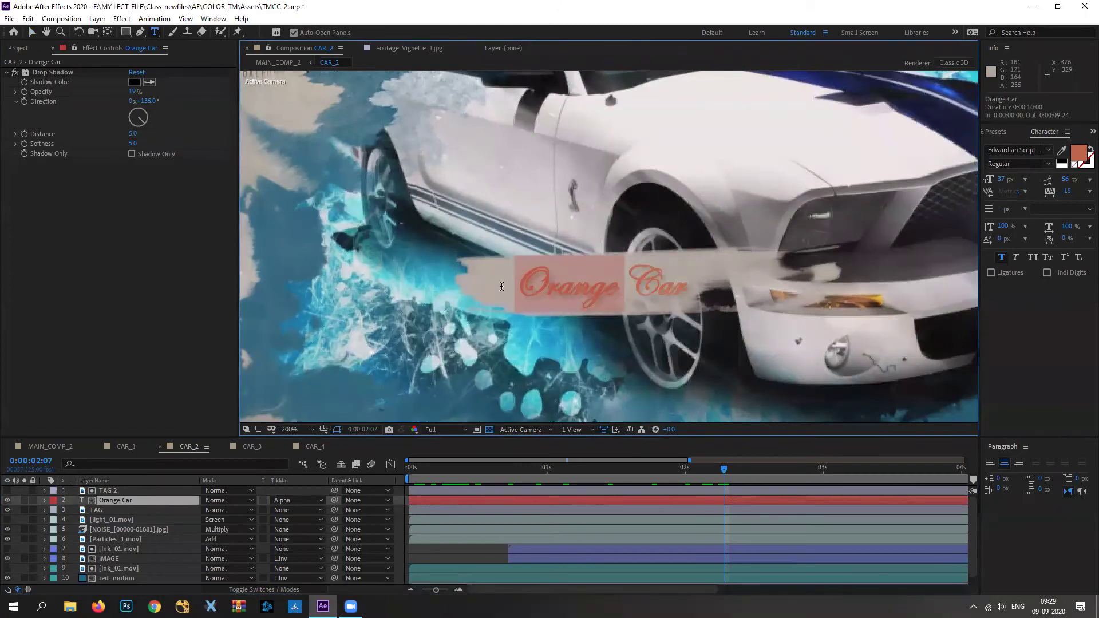
{"action": "type", "text": "Blue"}
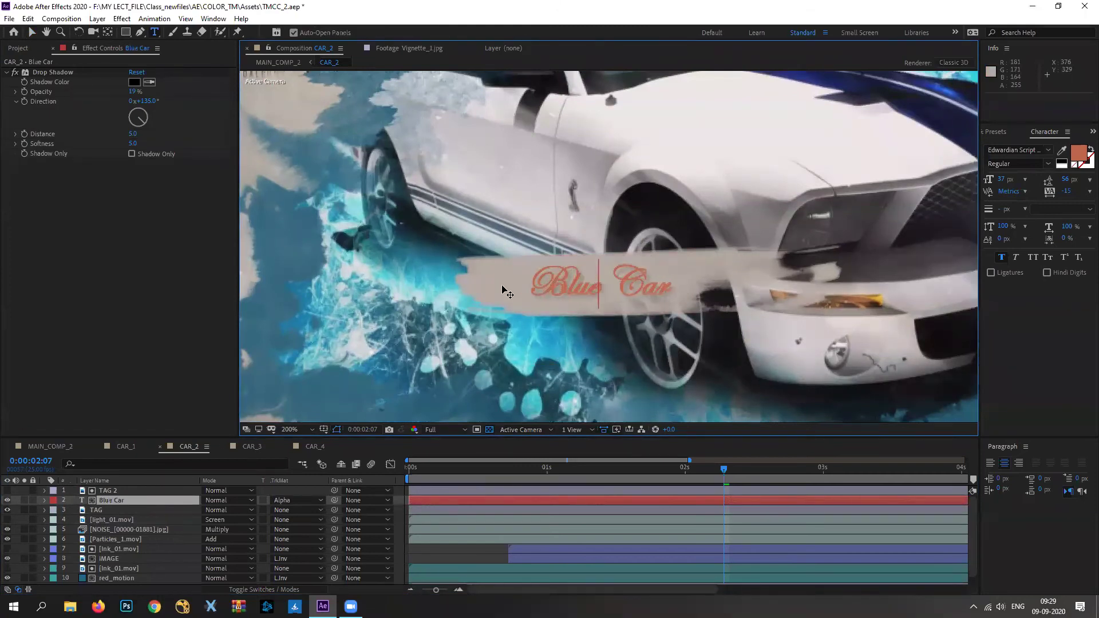
Set the Blue Car text's fill to a blue sampled from the paint splash, 288EA8.
{"action": "left_click", "coordinate": [110, 504]}
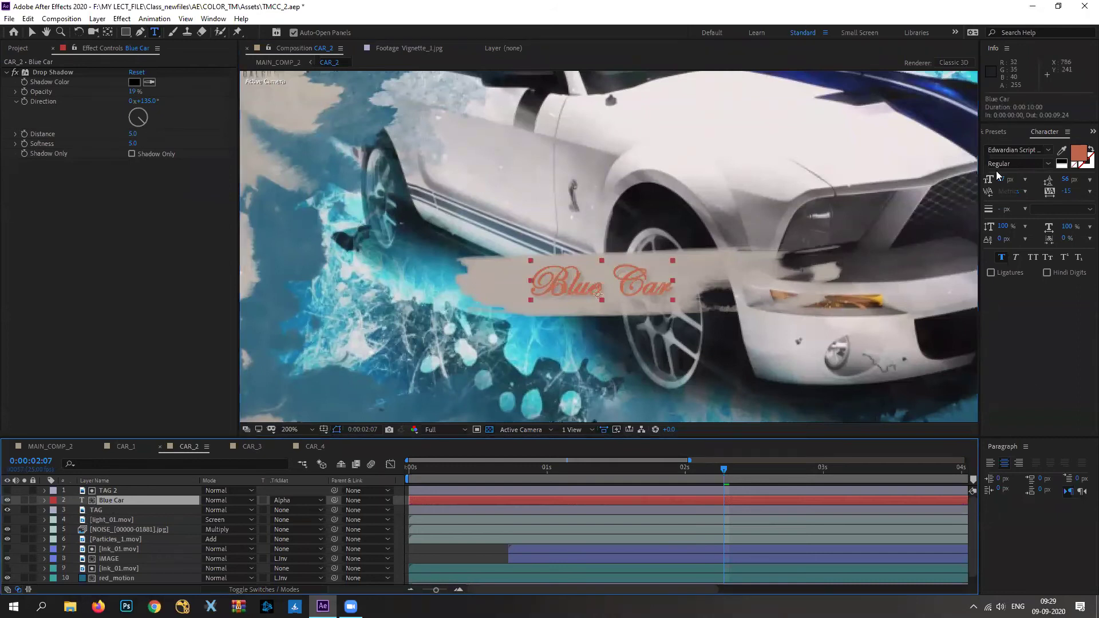
{"action": "left_click", "coordinate": [1079, 152]}
{"action": "left_click", "coordinate": [915, 353]}
{"action": "left_click", "coordinate": [412, 268]}
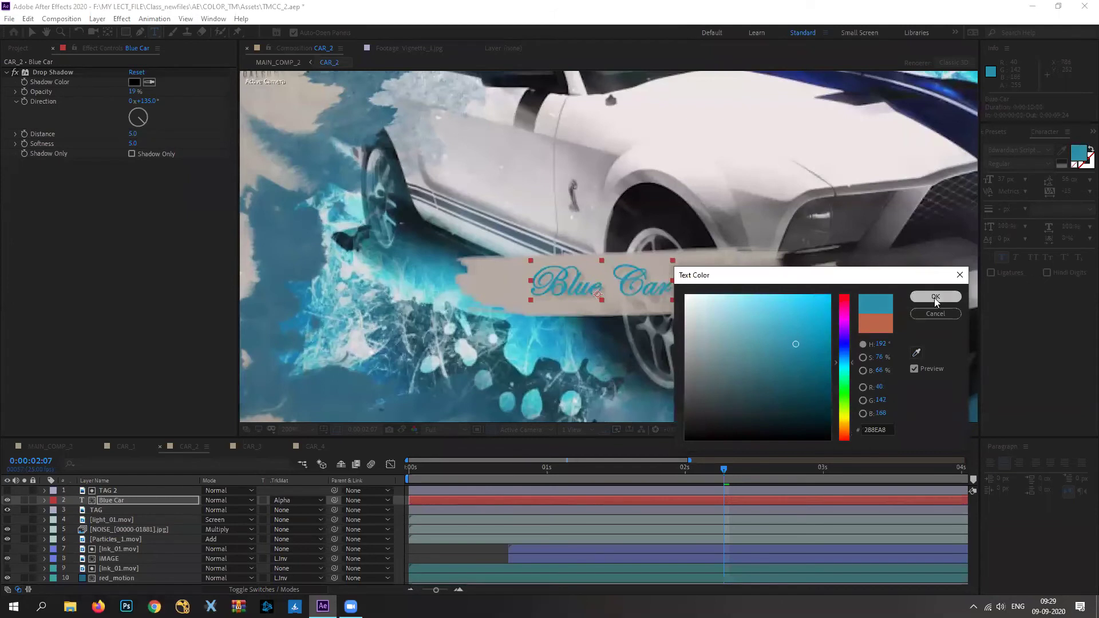
{"action": "left_click", "coordinate": [935, 297]}
Scrub through MAIN_COMP_2 to check the car tags, ending on the green car, and open the CAR_3 composition.
{"action": "left_click", "coordinate": [57, 446]}
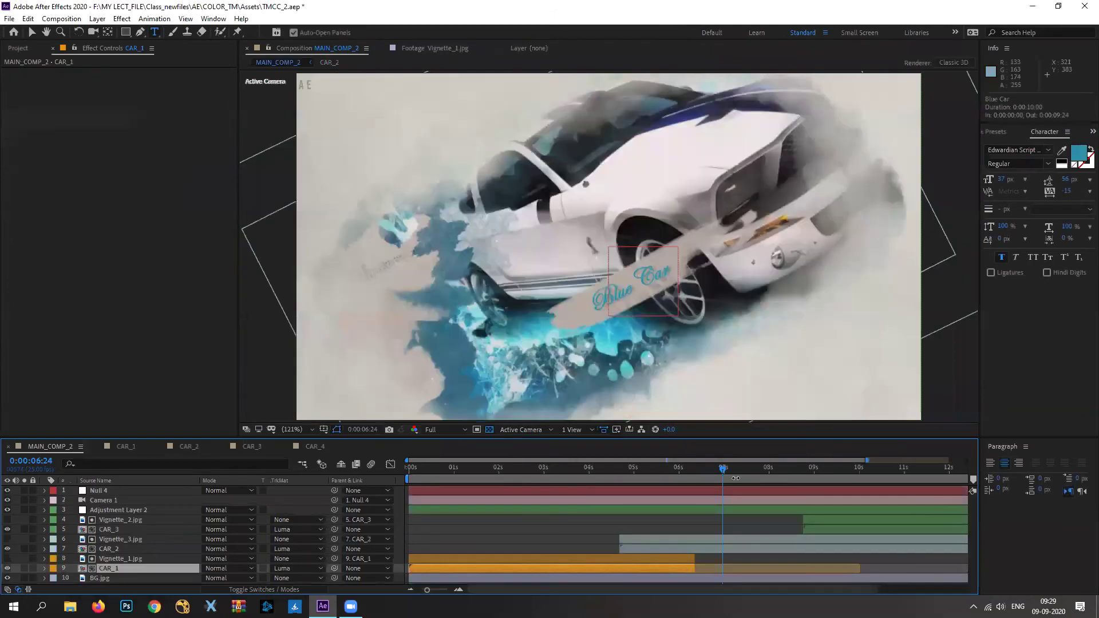
{"action": "left_click_drag", "start_coordinate": [640, 481], "coordinate": [490, 496]}
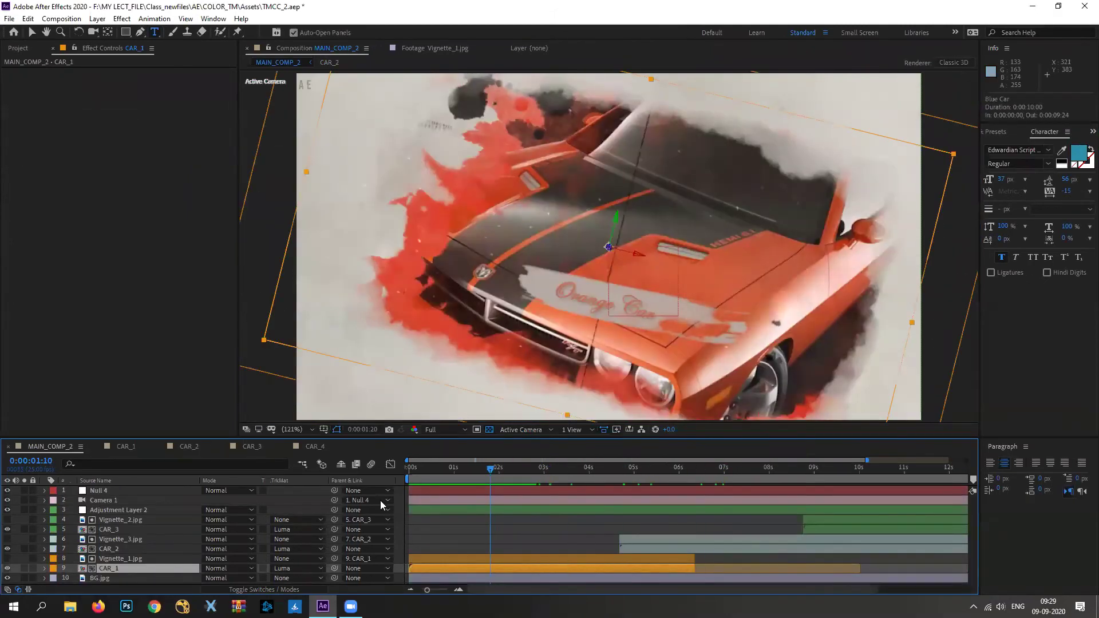
{"action": "left_click_drag", "start_coordinate": [586, 509], "coordinate": [889, 517]}
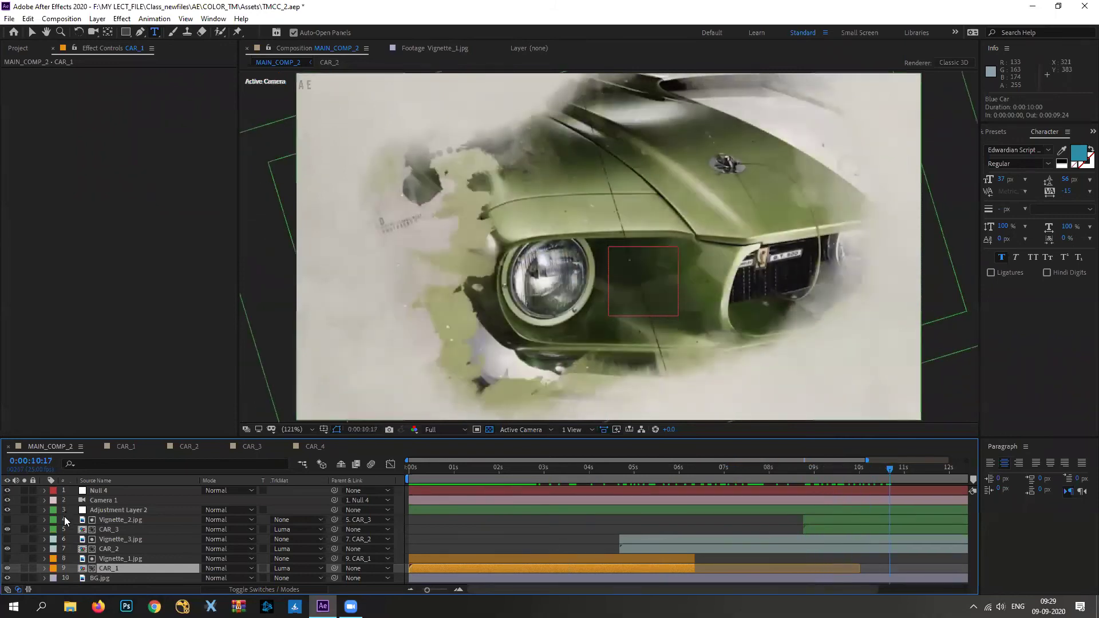
{"action": "double_click", "coordinate": [110, 530]}
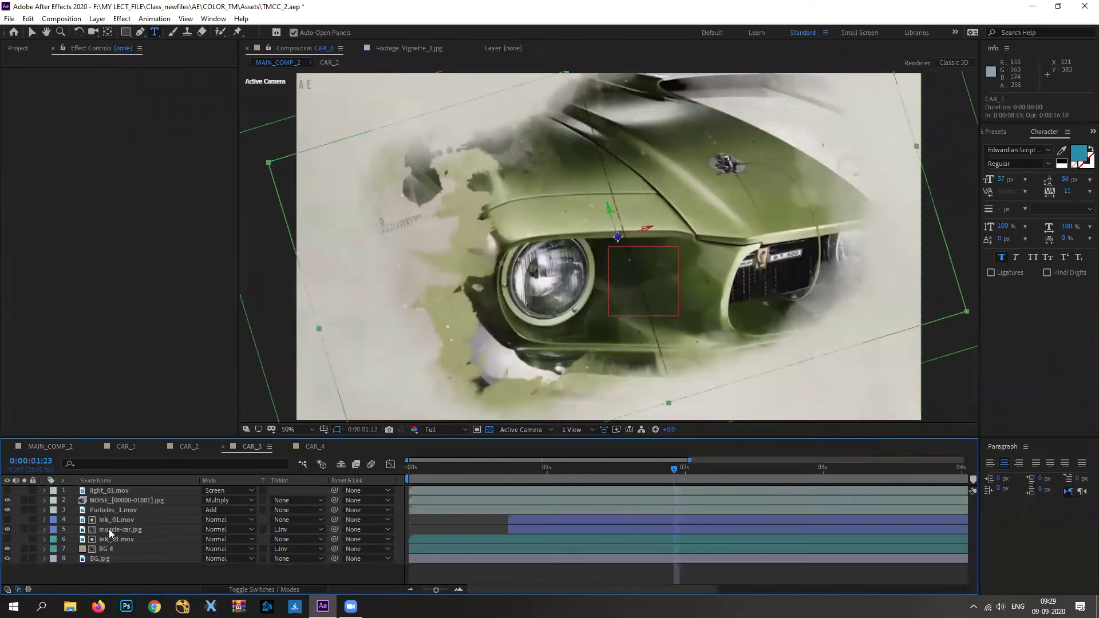
Paste the copied tag and title layers above light_01.mov in CAR_3 and change the title from "Orange Car" to "Green Car".
{"action": "left_click", "coordinate": [102, 490]}
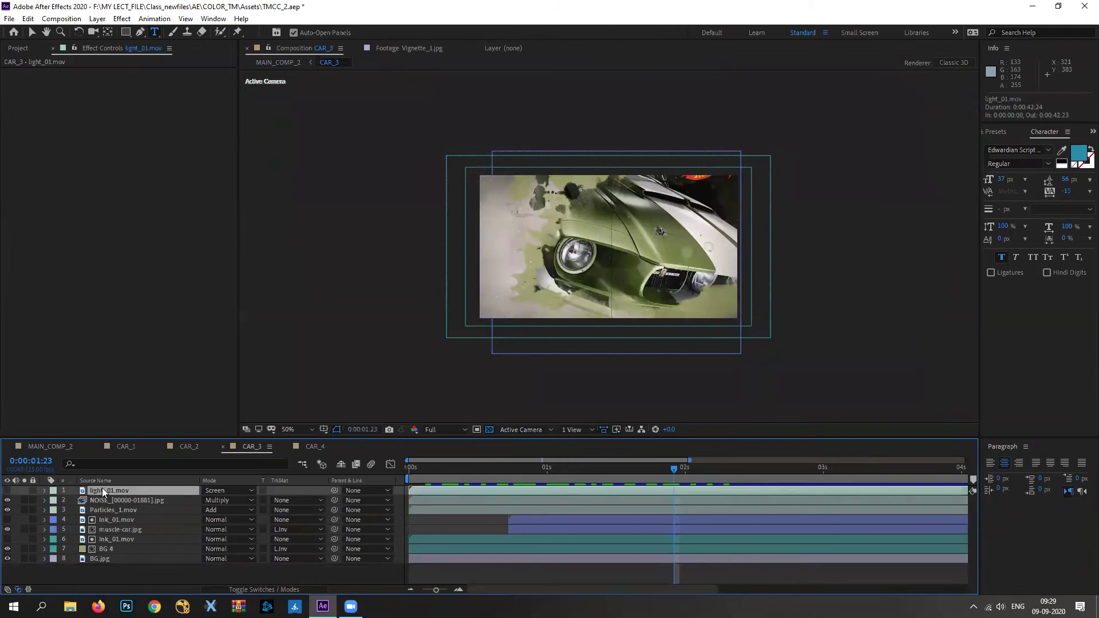
{"action": "key", "text": "ctrl+v"}
{"action": "scroll", "coordinate": [613, 266], "scroll_direction": "up", "scroll_amount": 4}
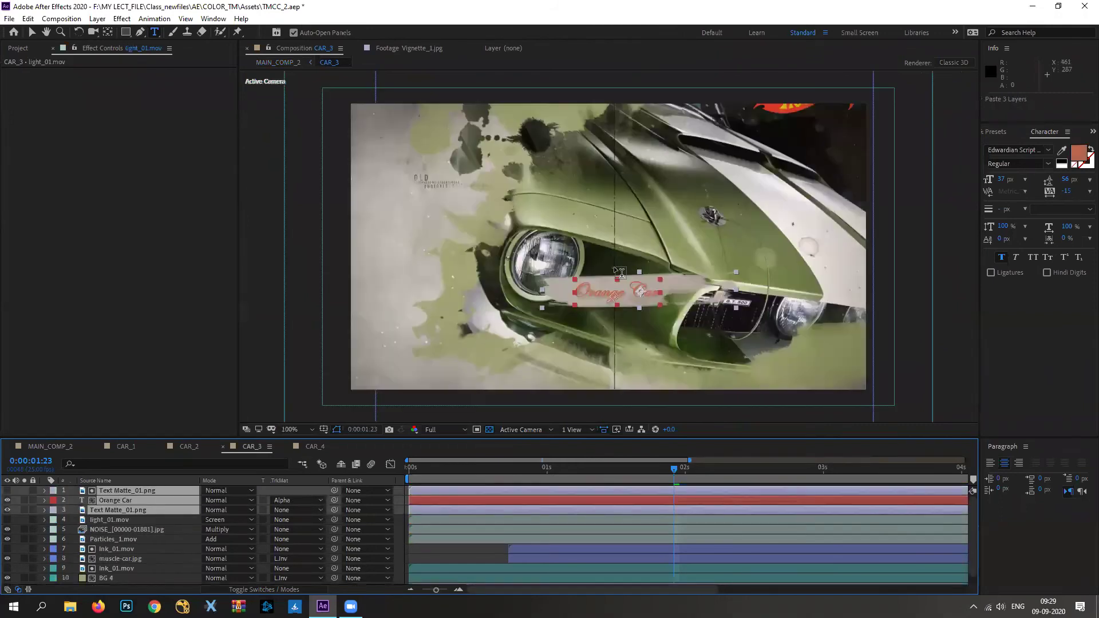
{"action": "double_click", "coordinate": [601, 340]}
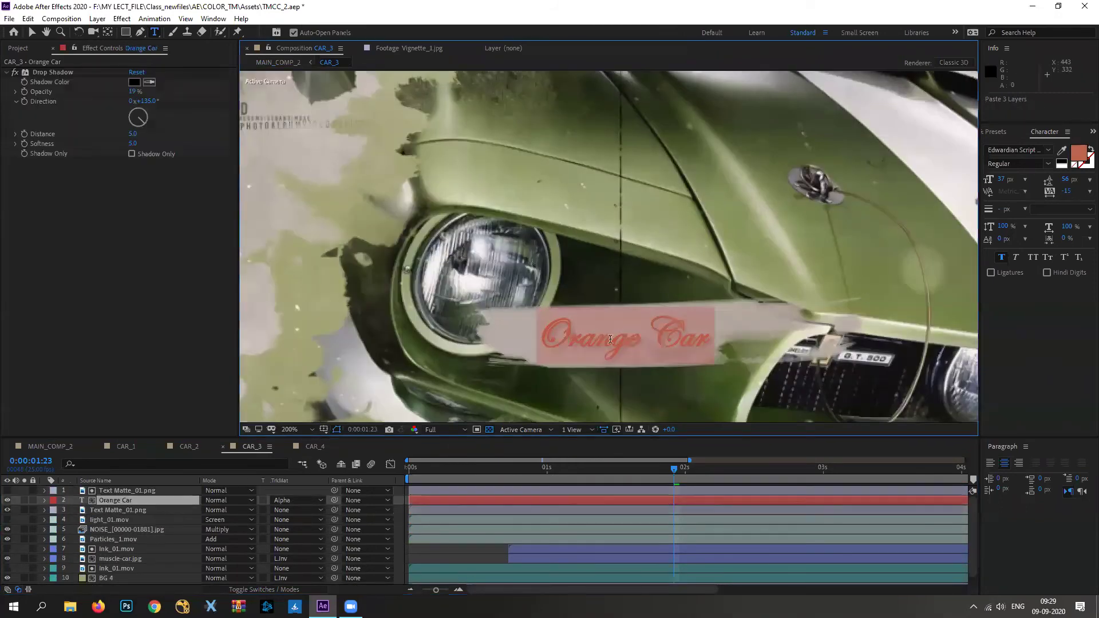
{"action": "left_click", "coordinate": [636, 337]}
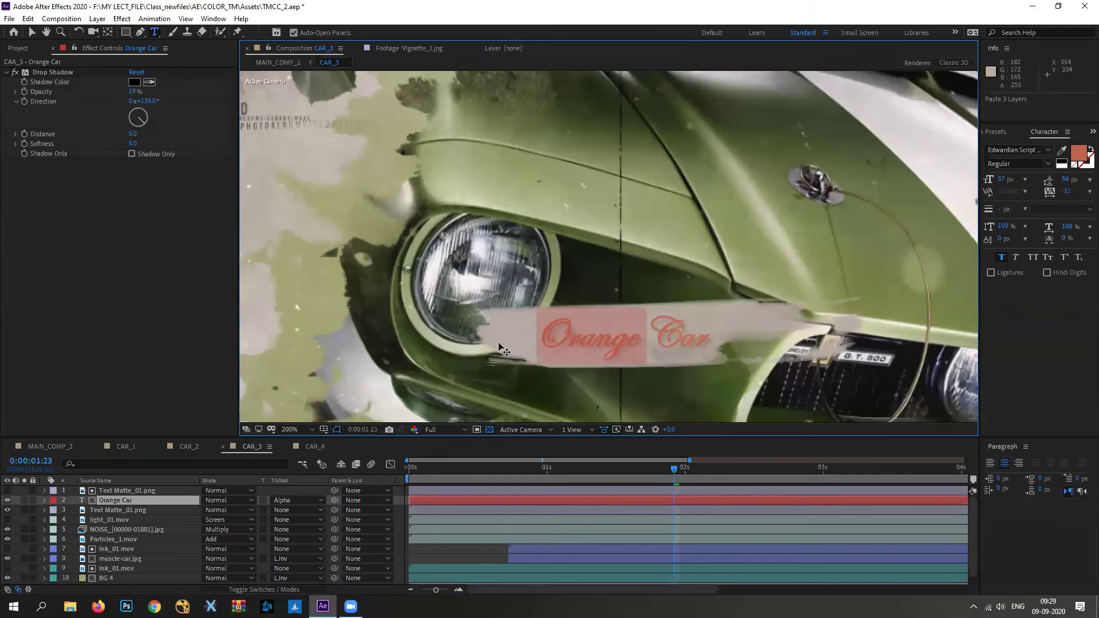
{"action": "type", "text": "Green"}
{"action": "left_click", "coordinate": [126, 501]}
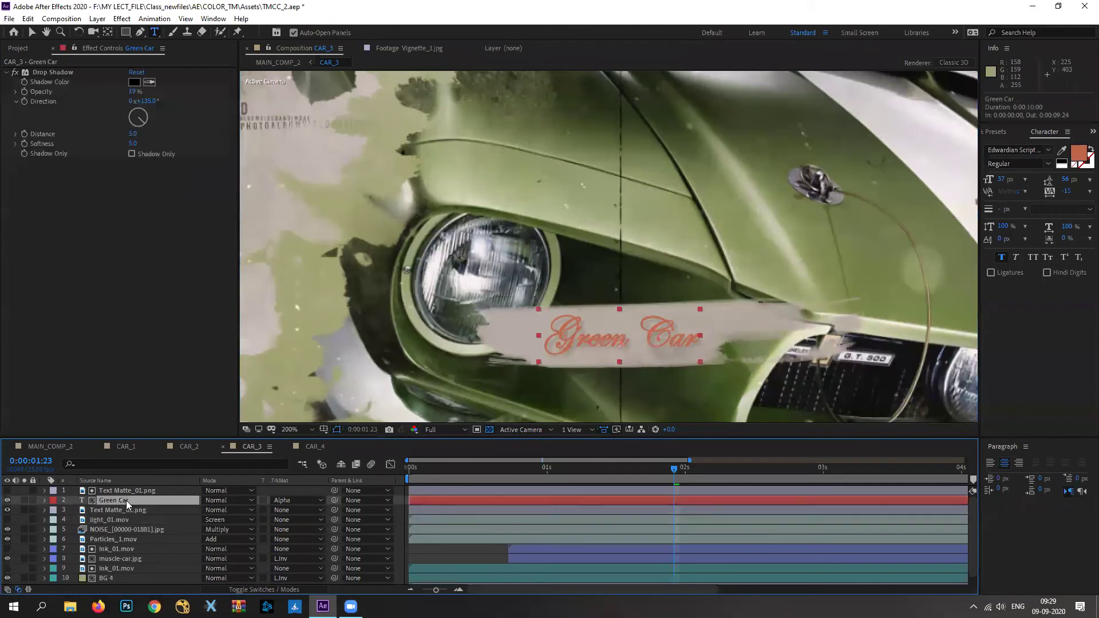
Set the Green Car text's fill to an olive green sampled from the car's hood and preview the CAR_3 composition.
{"action": "left_click", "coordinate": [1062, 151]}
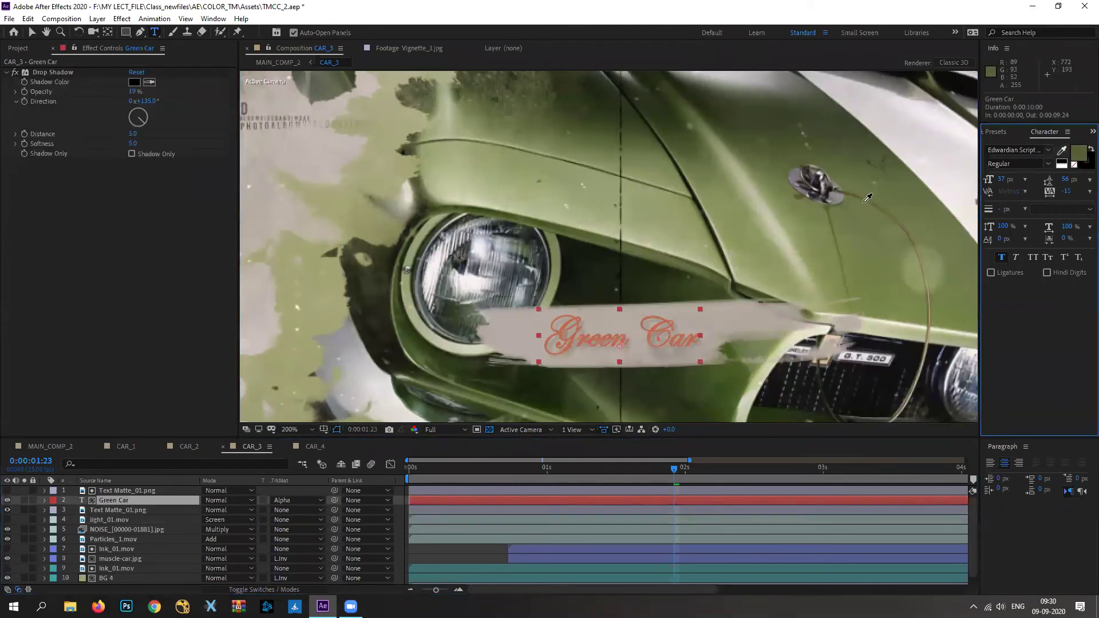
{"action": "left_click", "coordinate": [447, 475]}
{"action": "key", "text": "space"}
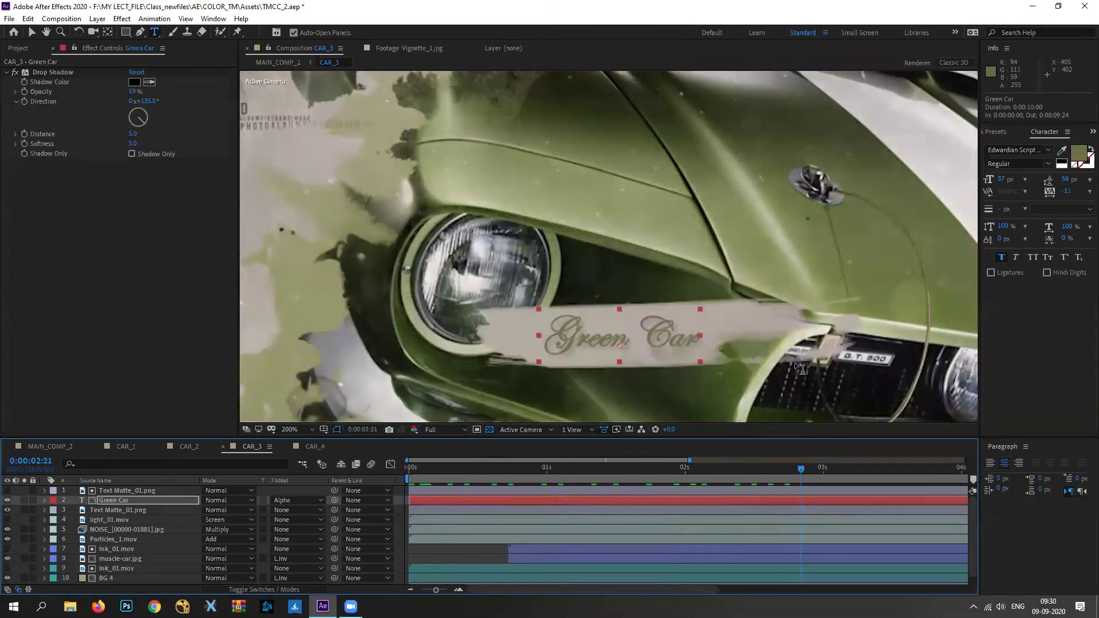
{"action": "scroll", "coordinate": [795, 362], "scroll_direction": "down", "scroll_amount": 4}
{"action": "scroll", "coordinate": [794, 362], "scroll_direction": "up", "scroll_amount": 2}
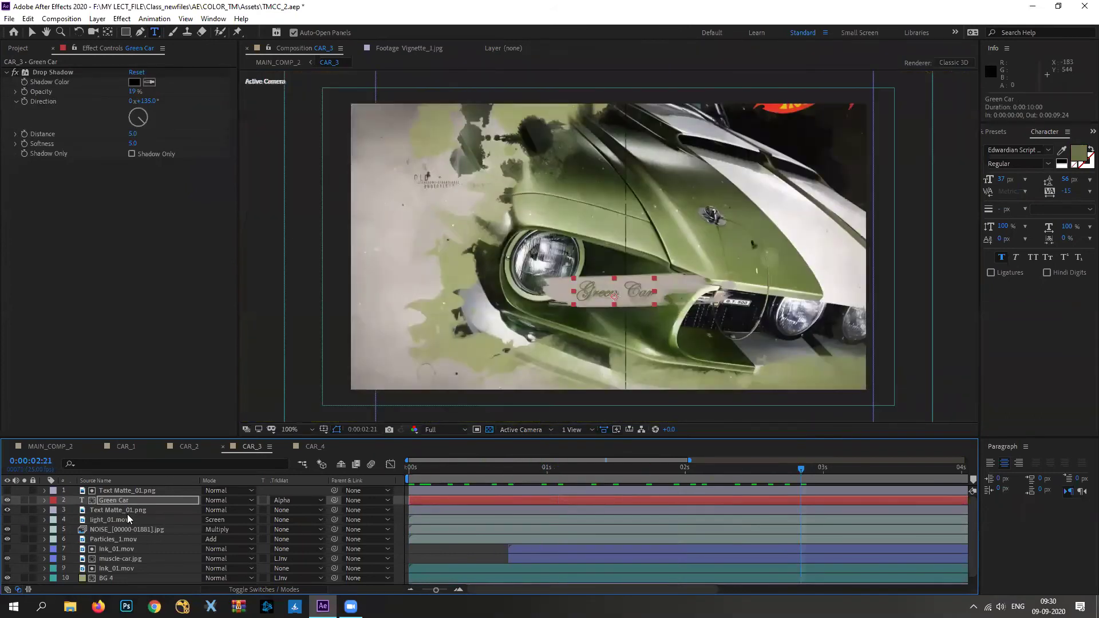
Play and scrub through MAIN_COMP_2 to examine the camera moves and the car titles, ending on the orange car at 0:00:02:21.
{"action": "left_click", "coordinate": [43, 446]}
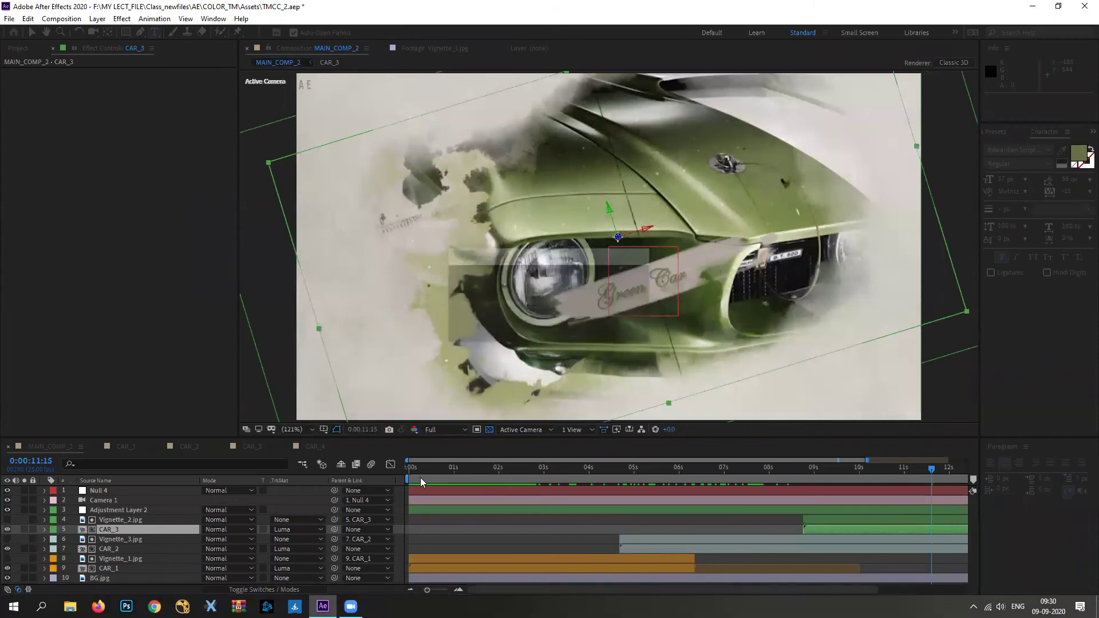
{"action": "key", "text": "space"}
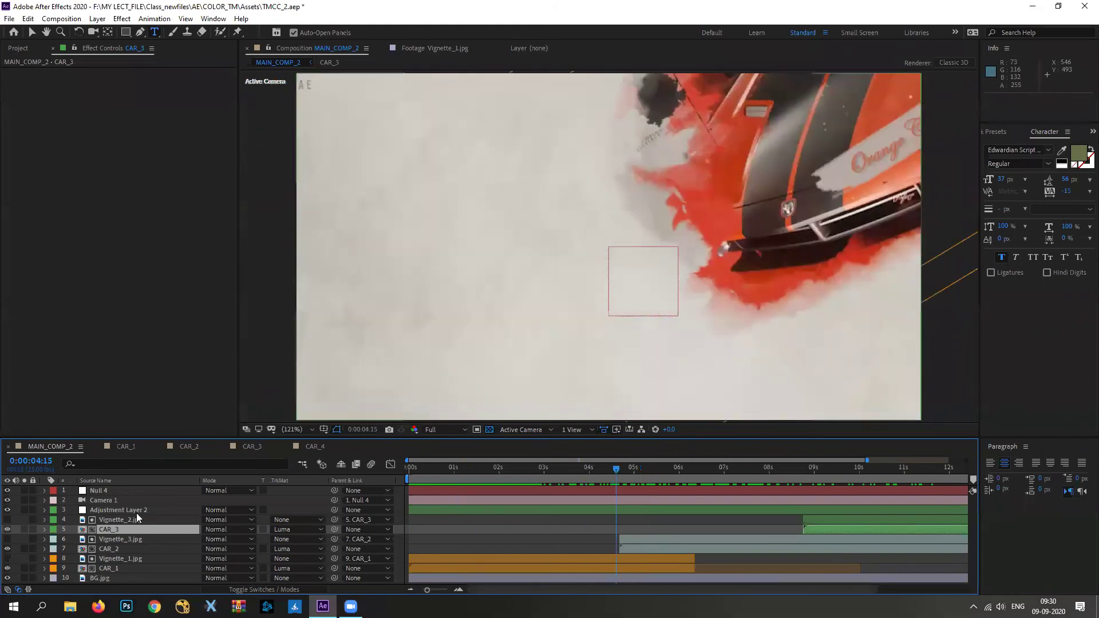
{"action": "left_click_drag", "start_coordinate": [616, 471], "coordinate": [572, 526]}
{"action": "key", "text": "space"}
{"action": "mouse_move", "coordinate": [631, 538]}
{"action": "left_mouse_down"}
{"action": "mouse_move", "coordinate": [323, 537]}
{"action": "mouse_move", "coordinate": [531, 544]}
{"action": "left_mouse_up"}
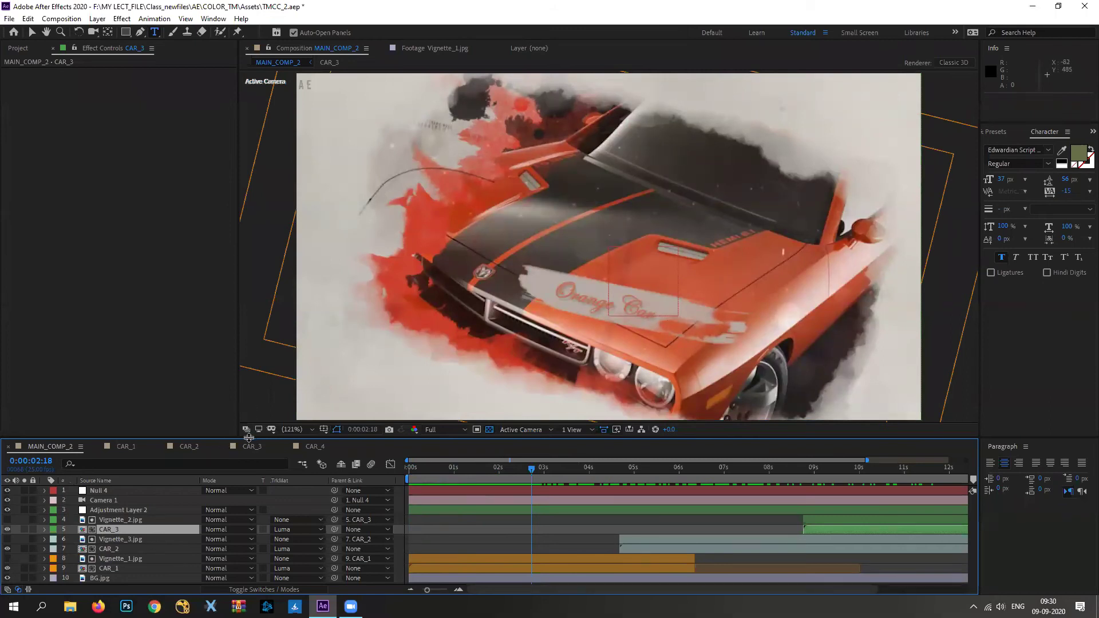
{"action": "left_click_drag", "start_coordinate": [249, 438], "coordinate": [248, 430]}
{"action": "left_click_drag", "start_coordinate": [478, 450], "coordinate": [536, 475]}
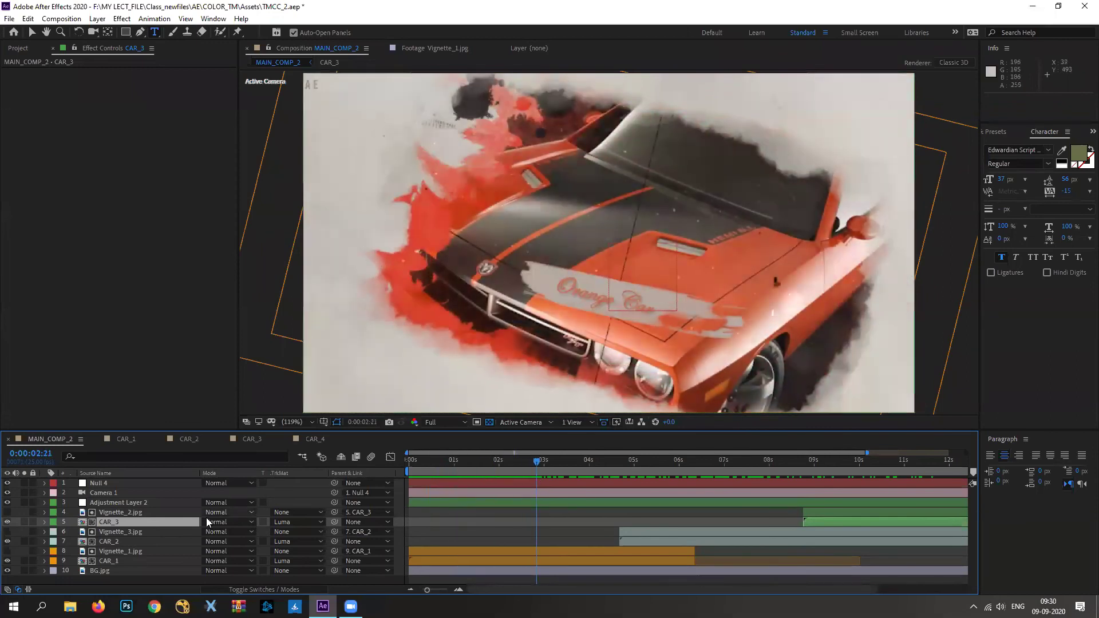
Add Position, Scale and Z Rotation keyframes to the CAR_1 layer at 0:00:01:19.
{"action": "left_click", "coordinate": [111, 562]}
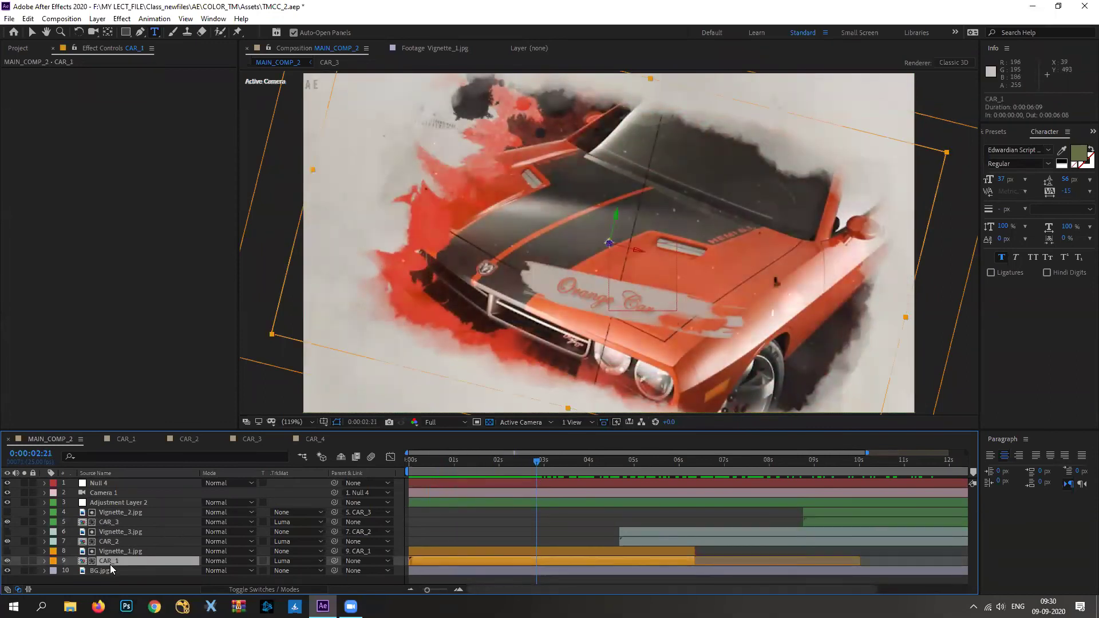
{"action": "left_click_drag", "start_coordinate": [528, 471], "coordinate": [487, 513]}
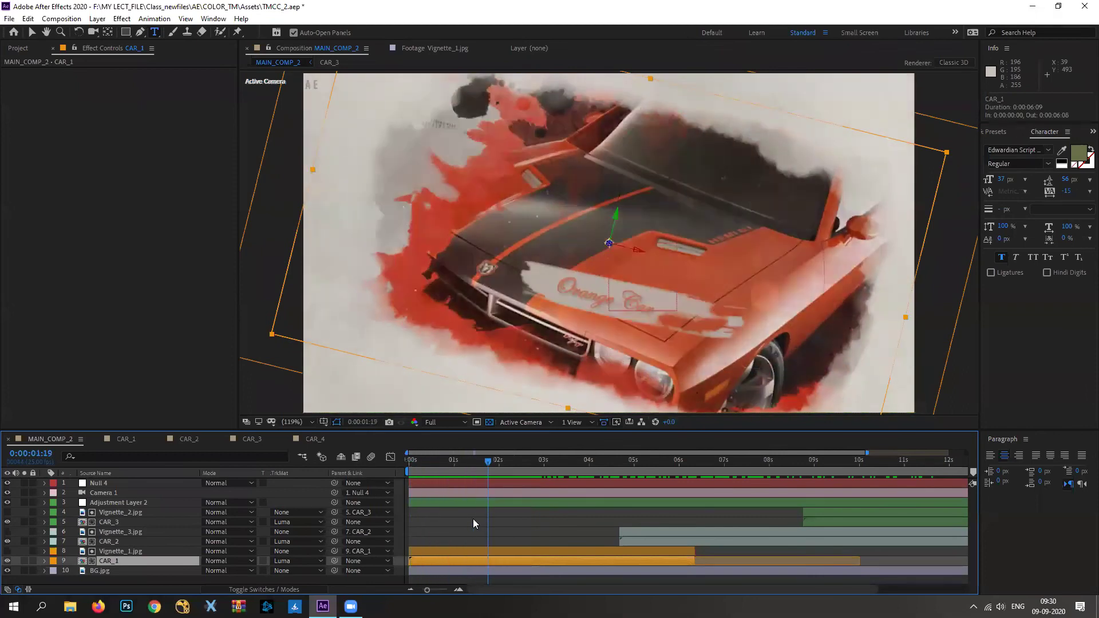
{"action": "key", "text": "p"}
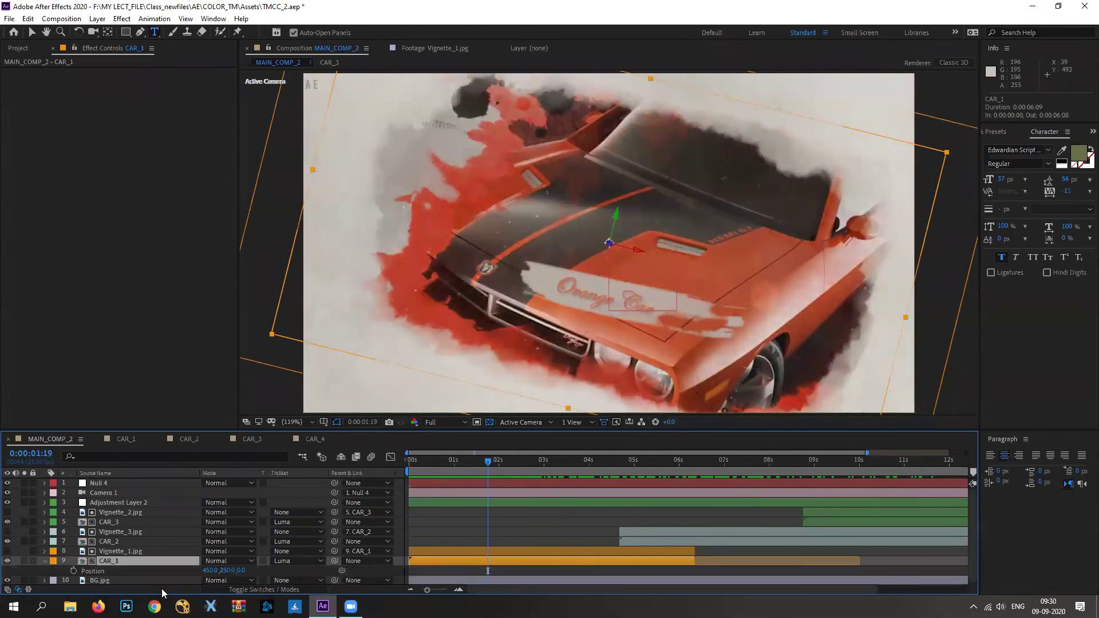
{"action": "key", "text": "shift+s"}
{"action": "key", "text": "shift+r"}
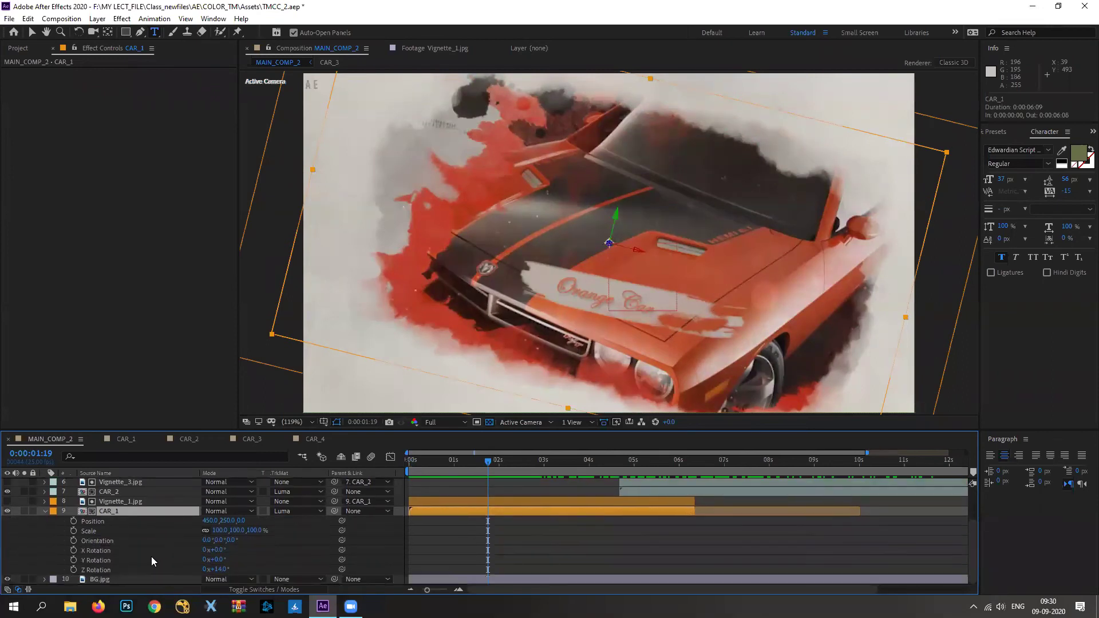
{"action": "left_click", "coordinate": [73, 521]}
{"action": "left_click", "coordinate": [72, 529]}
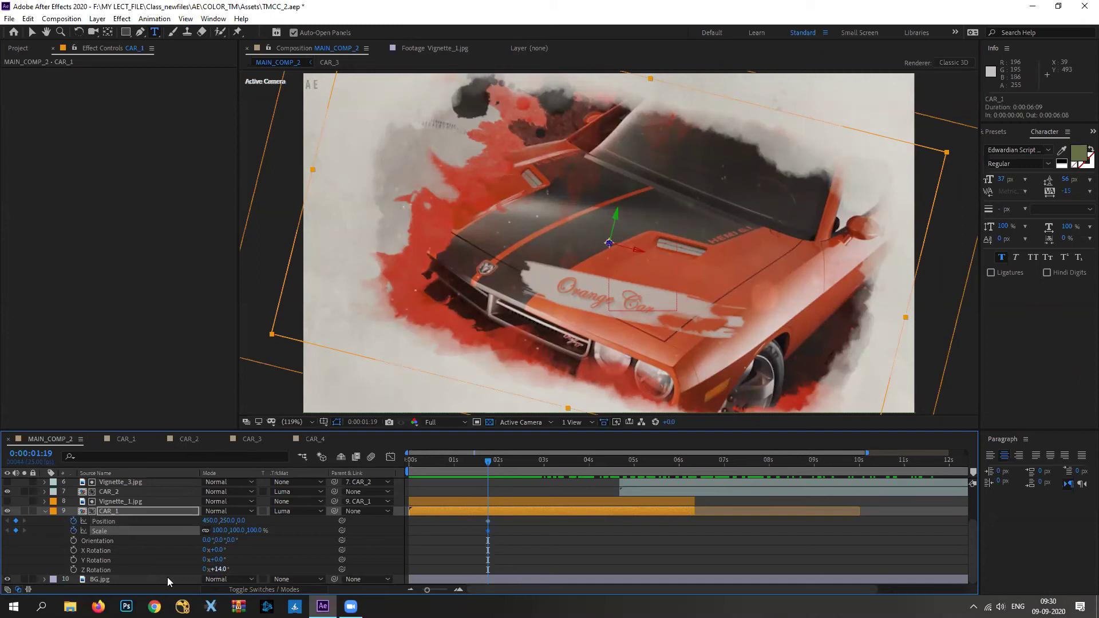
{"action": "left_click", "coordinate": [74, 569]}
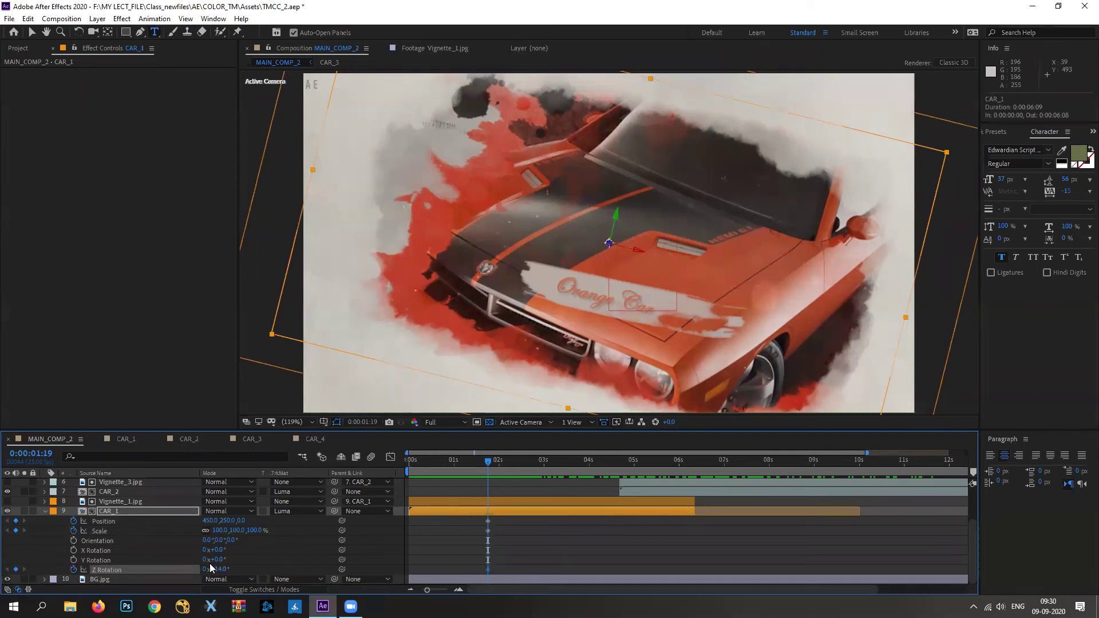
At 0:00:03:03, set CAR_1's X position to 420, its Z Rotation to -9° and its Scale to 107%.
{"action": "left_click_drag", "start_coordinate": [496, 468], "coordinate": [548, 466]}
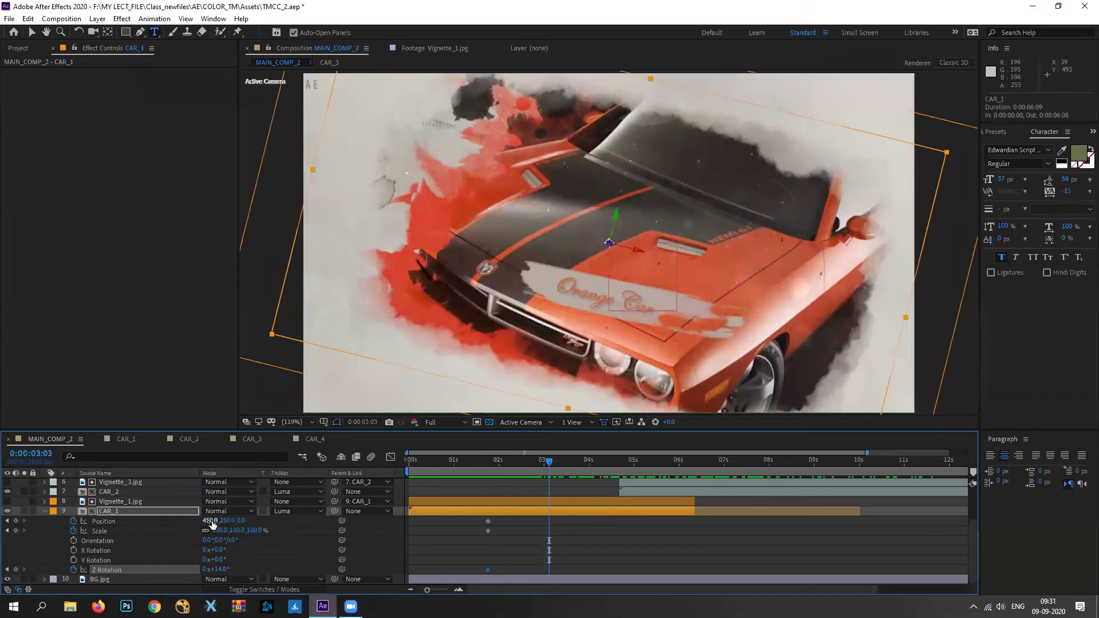
{"action": "left_click_drag", "start_coordinate": [207, 520], "coordinate": [224, 523]}
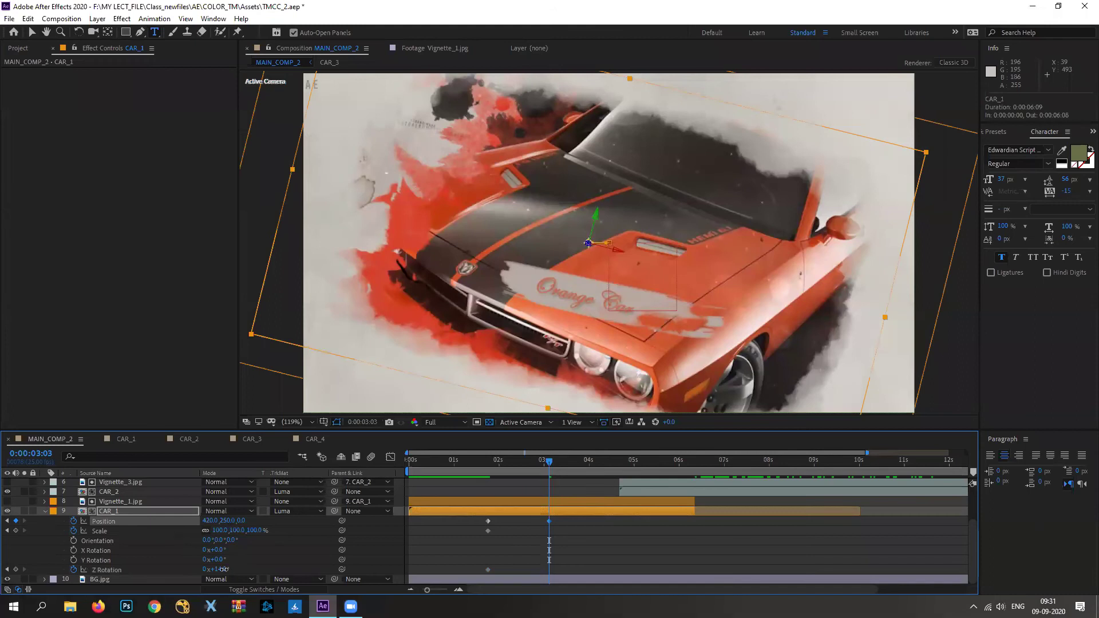
{"action": "left_click_drag", "start_coordinate": [222, 569], "coordinate": [214, 570]}
{"action": "left_click_drag", "start_coordinate": [252, 530], "coordinate": [258, 531]}
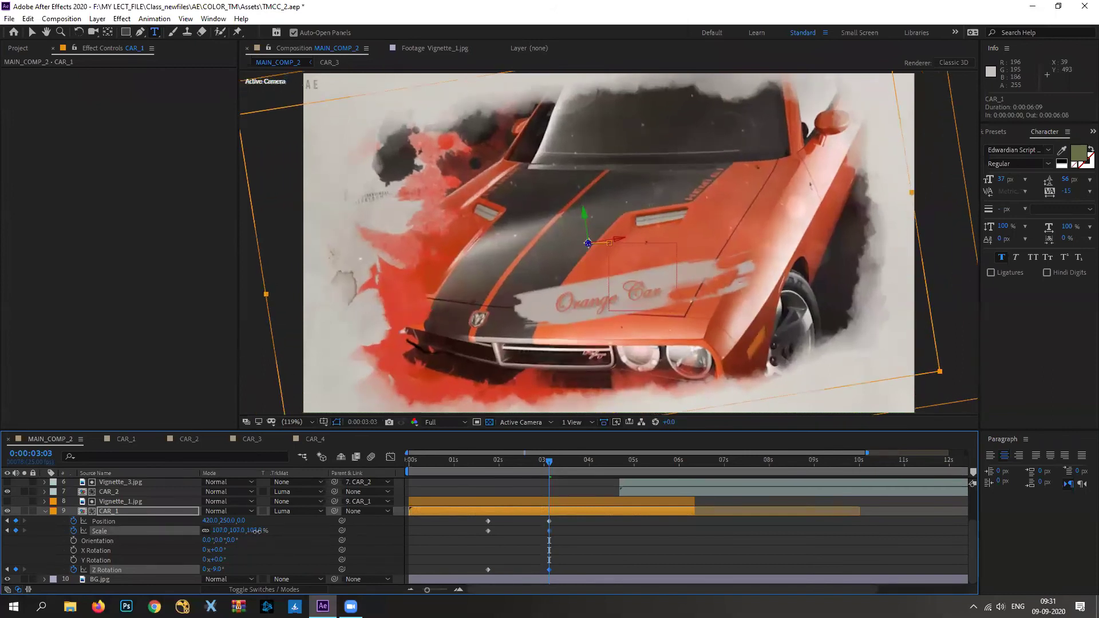
Spread out CAR_1's transform keyframes, moving the ending set to about 3.5 seconds and the starting set to 0:00:00:17.
{"action": "left_click", "coordinate": [137, 502]}
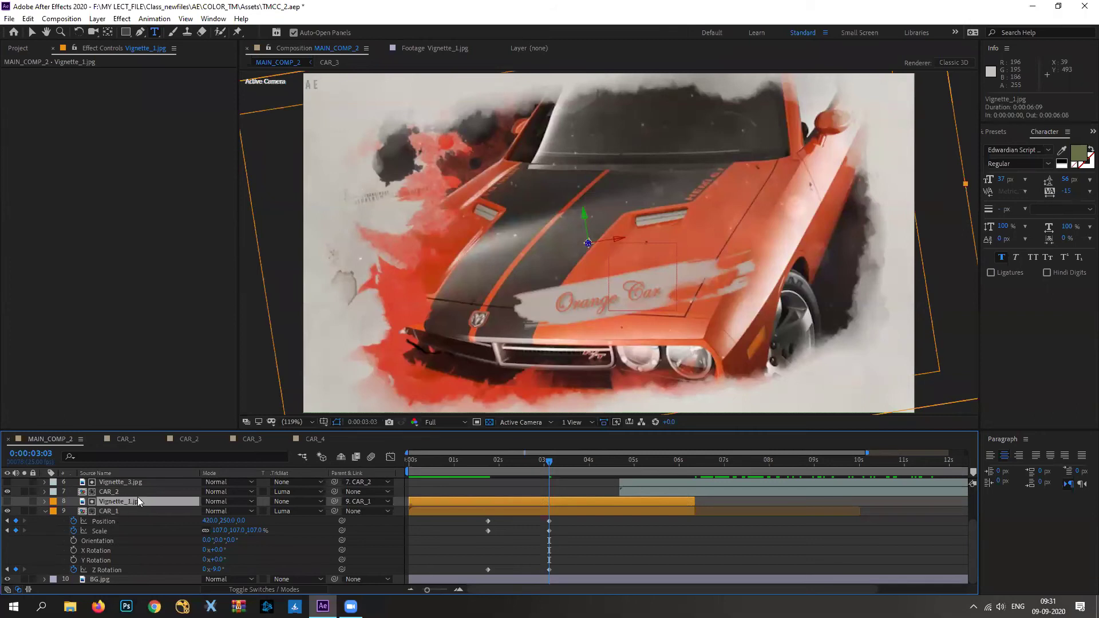
{"action": "left_click_drag", "start_coordinate": [565, 522], "coordinate": [530, 577]}
{"action": "left_click_drag", "start_coordinate": [549, 522], "coordinate": [564, 522]}
{"action": "left_click_drag", "start_coordinate": [549, 460], "coordinate": [456, 464]}
{"action": "key", "text": "Home"}
{"action": "left_click_drag", "start_coordinate": [510, 521], "coordinate": [478, 574]}
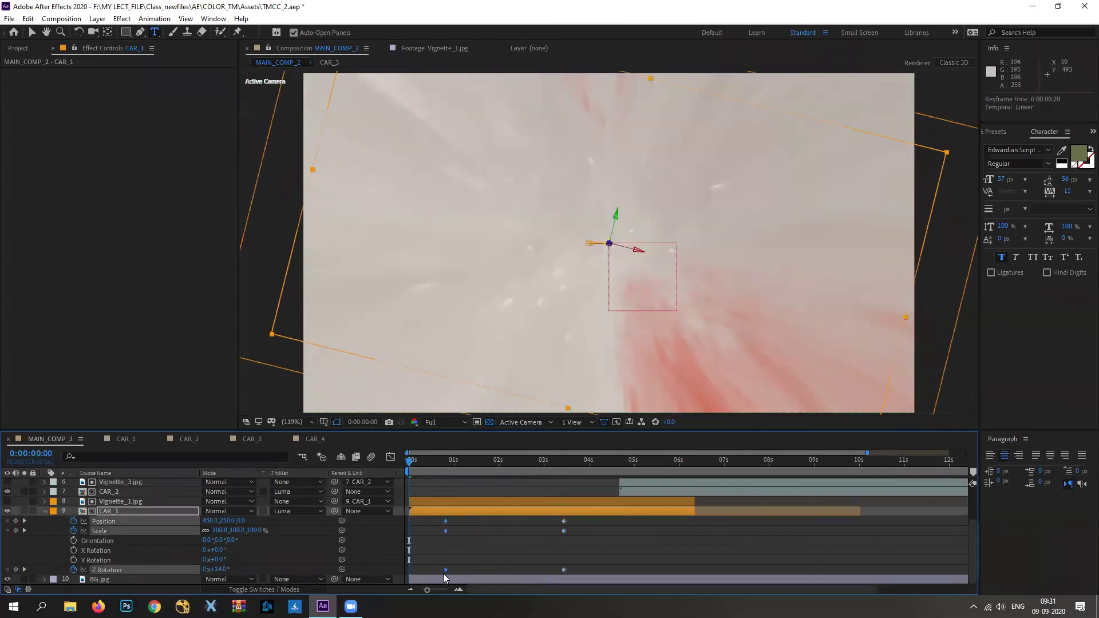
Preview the orange car's animation in an enlarged composition view from the start of MAIN_COMP_2.
{"action": "key", "text": "grave"}
{"action": "key", "text": "grave"}
{"action": "key", "text": "grave"}
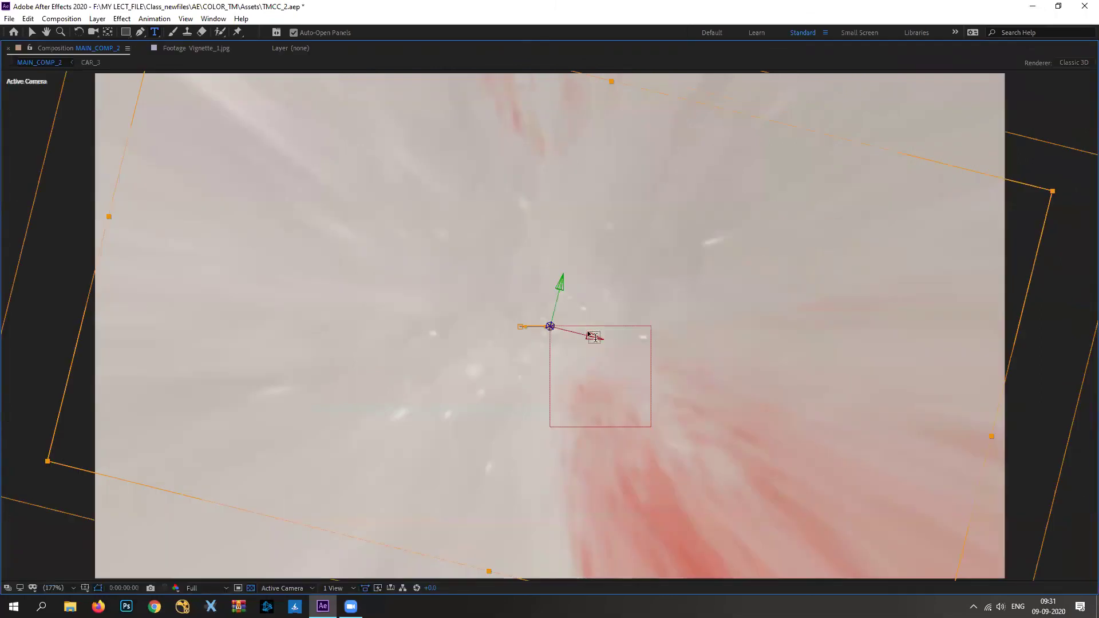
{"action": "key", "text": "space"}
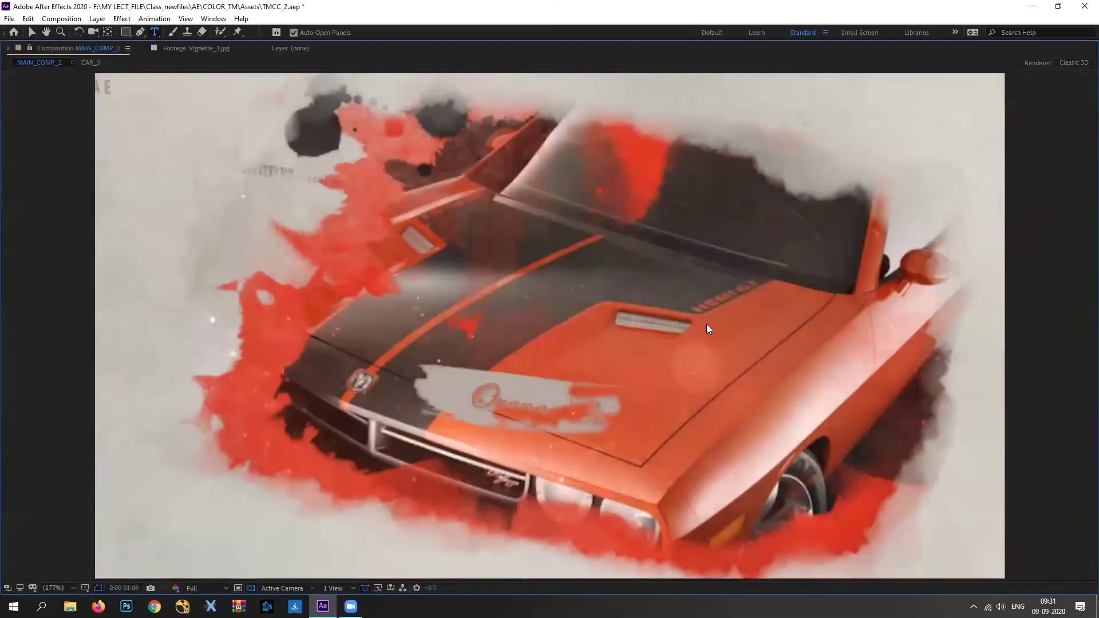
{"action": "key", "text": "space"}
{"action": "key", "text": "grave"}
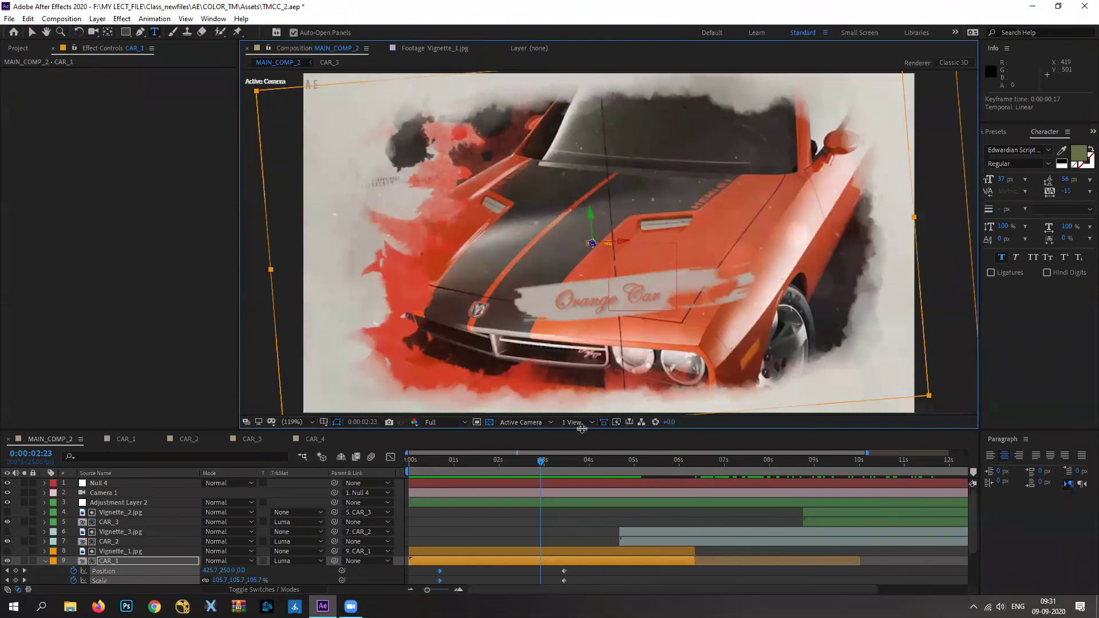
Move CAR_1's starting transform keyframes to just after the composition start and its ending keyframes to 0:00:05:19.
{"action": "left_click_drag", "start_coordinate": [581, 428], "coordinate": [583, 377]}
{"action": "left_click_drag", "start_coordinate": [439, 567], "coordinate": [412, 568]}
{"action": "left_click_drag", "start_coordinate": [582, 522], "coordinate": [668, 579]}
Play the retimed CAR_1 animation from the first frame in the enlarged view, through the transition to the blue car.
{"action": "key", "text": "Page_Up"}
{"action": "key", "text": "Page_Up"}
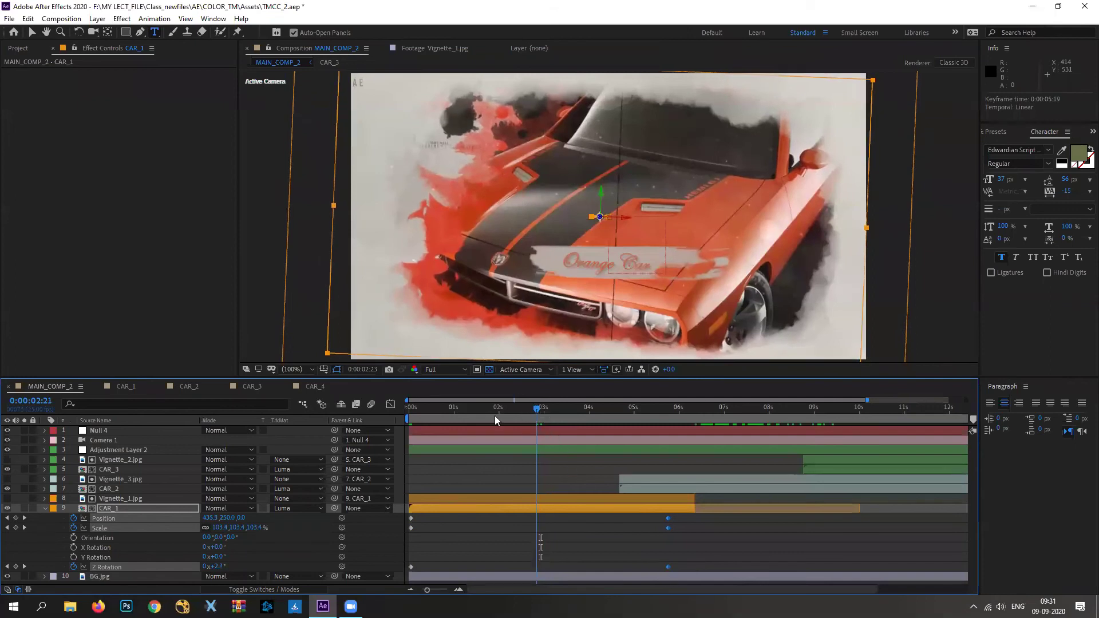
{"action": "key", "text": "j"}
{"action": "key", "text": "grave"}
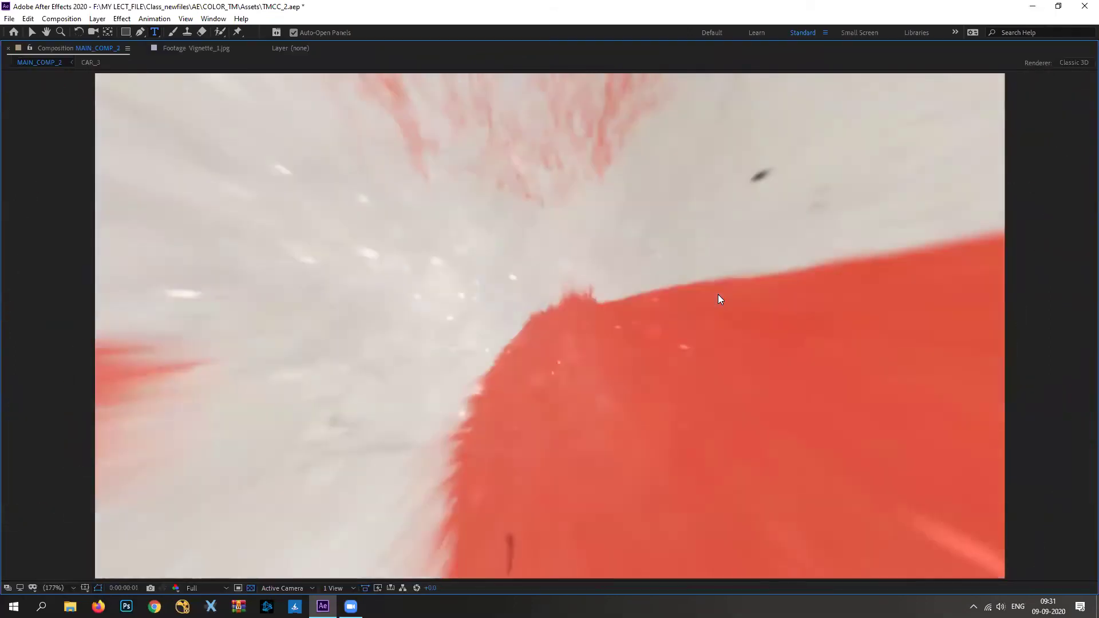
{"action": "key", "text": "space"}
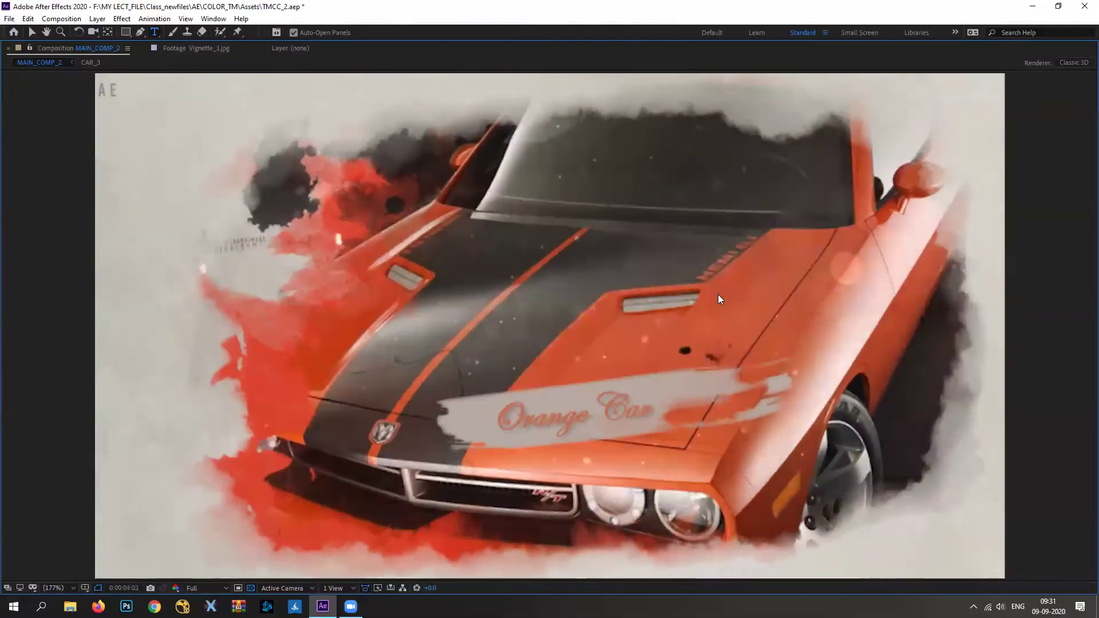
{"action": "key", "text": "grave"}
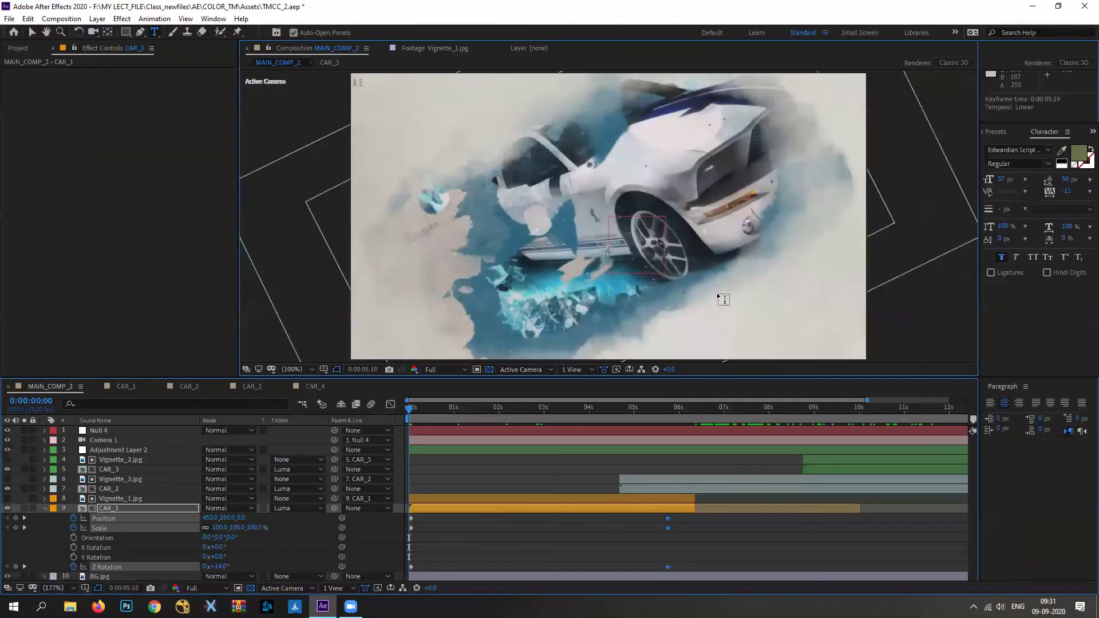
Add Position, Scale and Z Rotation keyframes to the CAR_2 layer at 0:00:05:16.
{"action": "left_click", "coordinate": [103, 489]}
{"action": "mouse_move", "coordinate": [662, 413]}
{"action": "left_mouse_down"}
{"action": "mouse_move", "coordinate": [622, 420]}
{"action": "mouse_move", "coordinate": [664, 426]}
{"action": "left_mouse_up"}
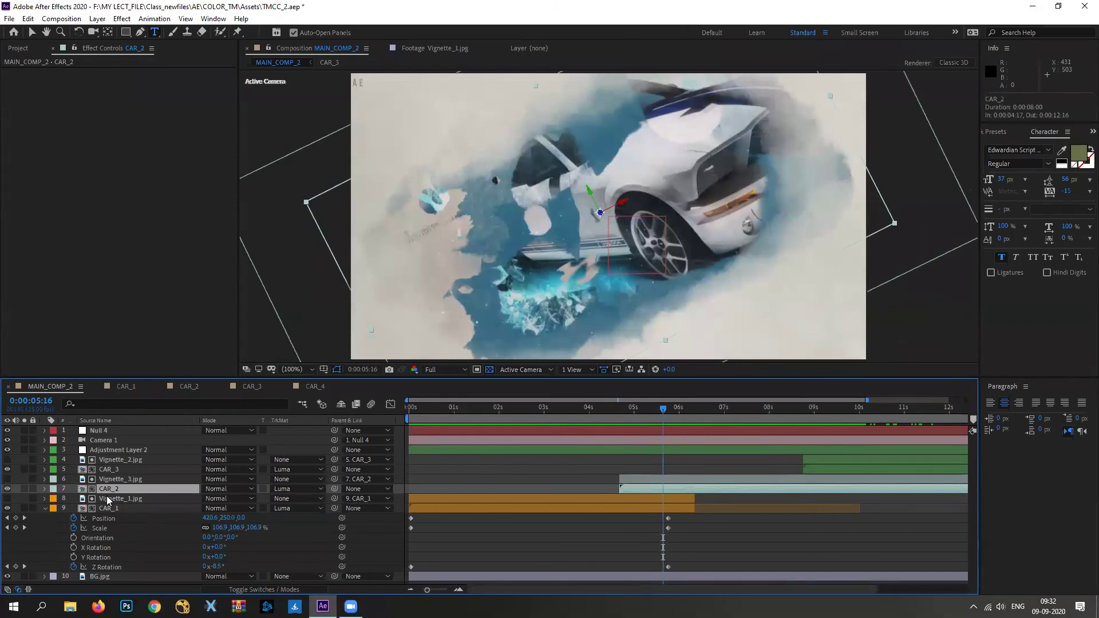
{"action": "key", "text": "s"}
{"action": "key", "text": "shift+r"}
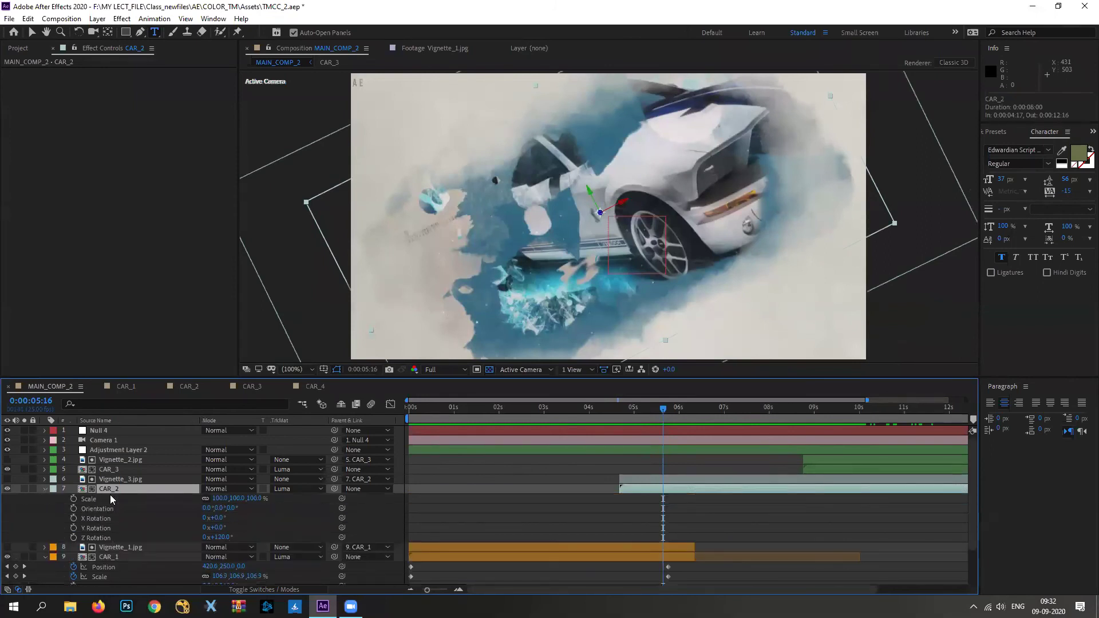
{"action": "key", "text": "shift+p"}
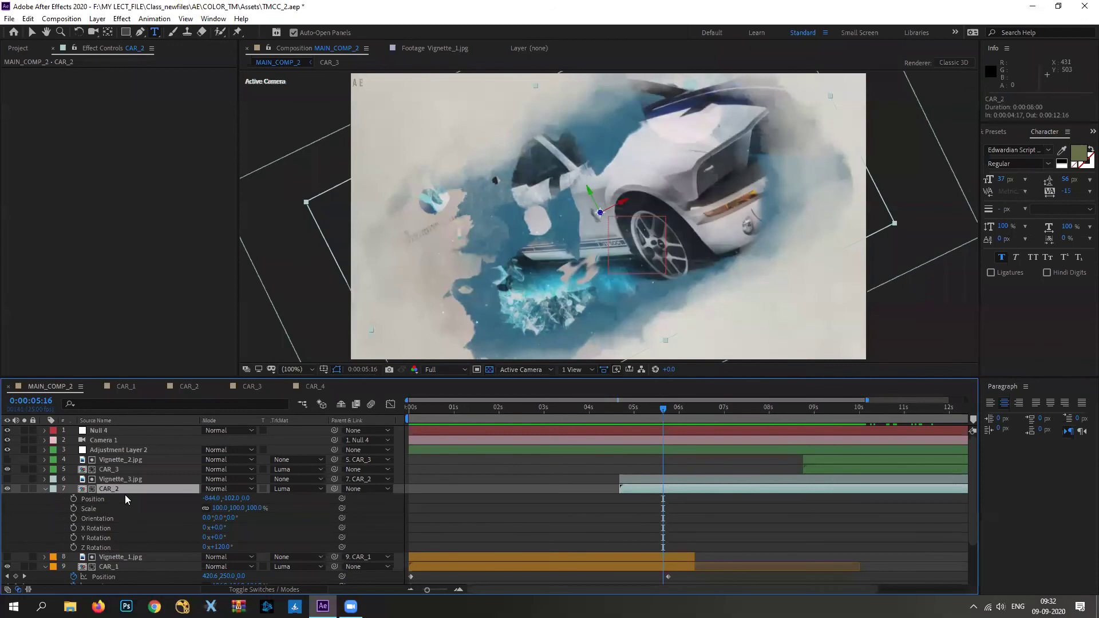
{"action": "left_click", "coordinate": [74, 499]}
{"action": "left_click", "coordinate": [74, 508]}
{"action": "left_click", "coordinate": [74, 547]}
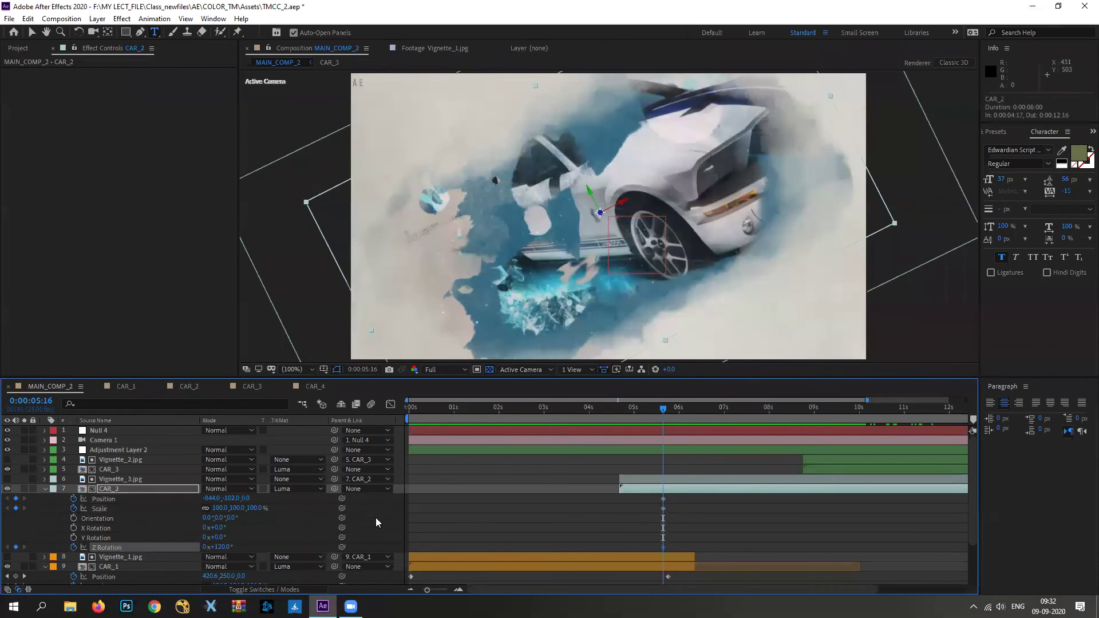
Move CAR_2's transform keyframes back to 0:00:04:19 at the layer's start and play the blue car's section.
{"action": "left_click_drag", "start_coordinate": [676, 514], "coordinate": [624, 543]}
{"action": "left_click", "coordinate": [678, 407]}
{"action": "key", "text": "space"}
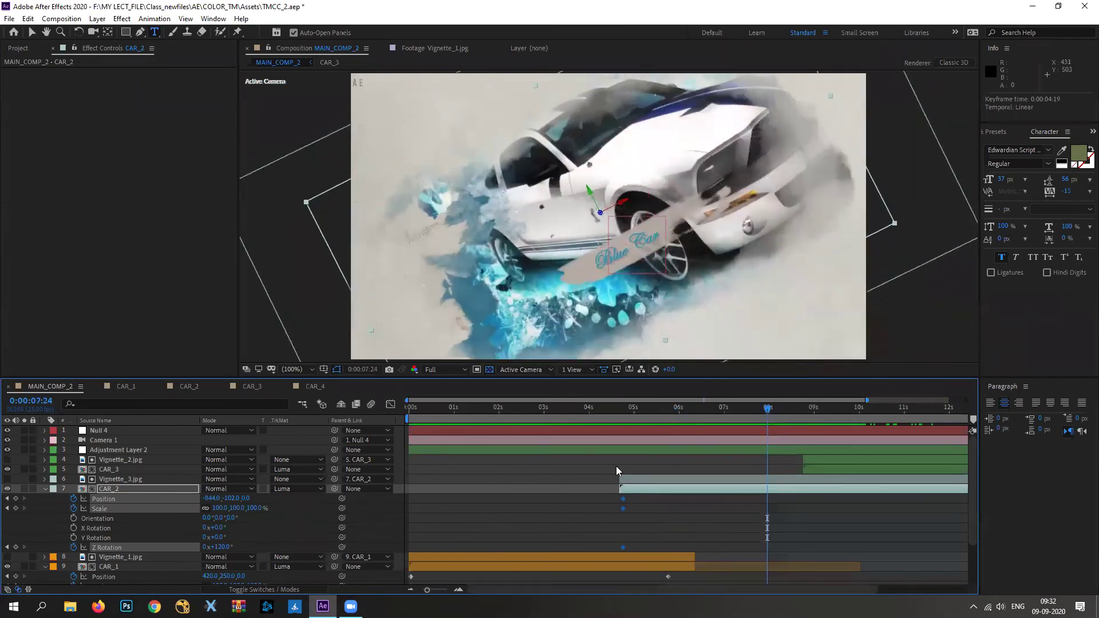
Set CAR_2's ending keyframes at 0:00:07:24 to Z Rotation 131°, Scale 101% and Position -847, -132, 0.
{"action": "left_click_drag", "start_coordinate": [226, 550], "coordinate": [233, 522]}
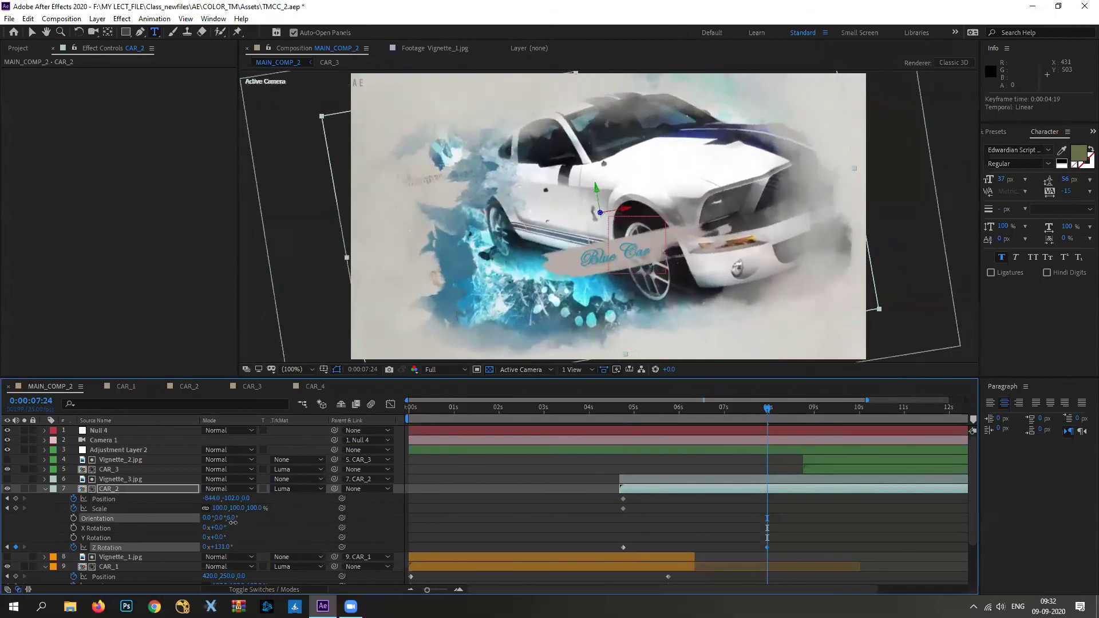
{"action": "key", "text": "ctrl+z"}
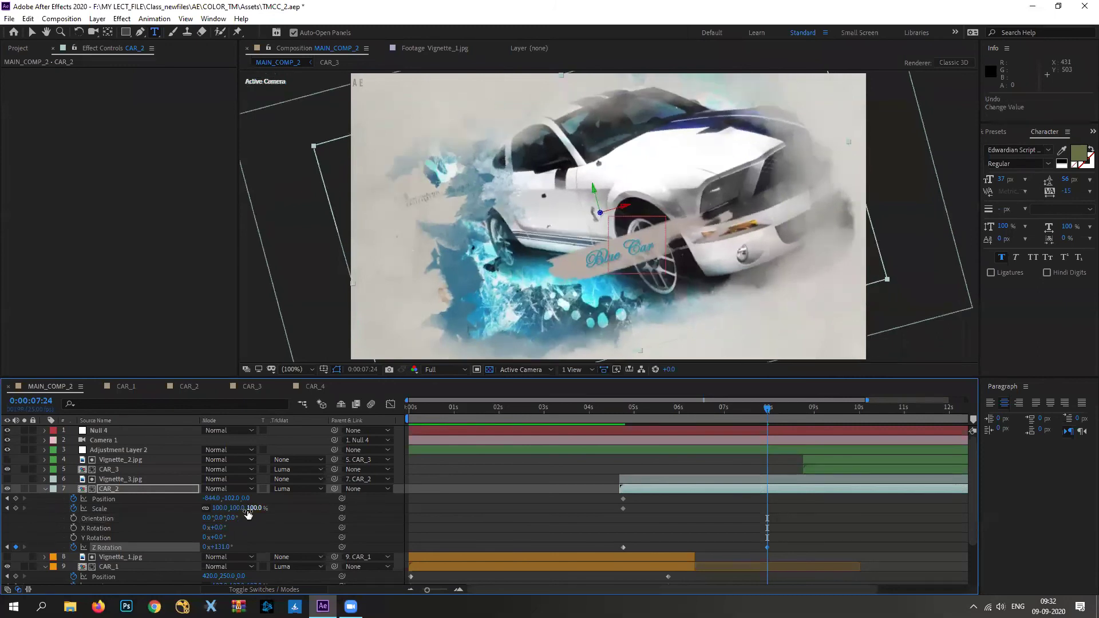
{"action": "left_click_drag", "start_coordinate": [252, 507], "coordinate": [214, 499]}
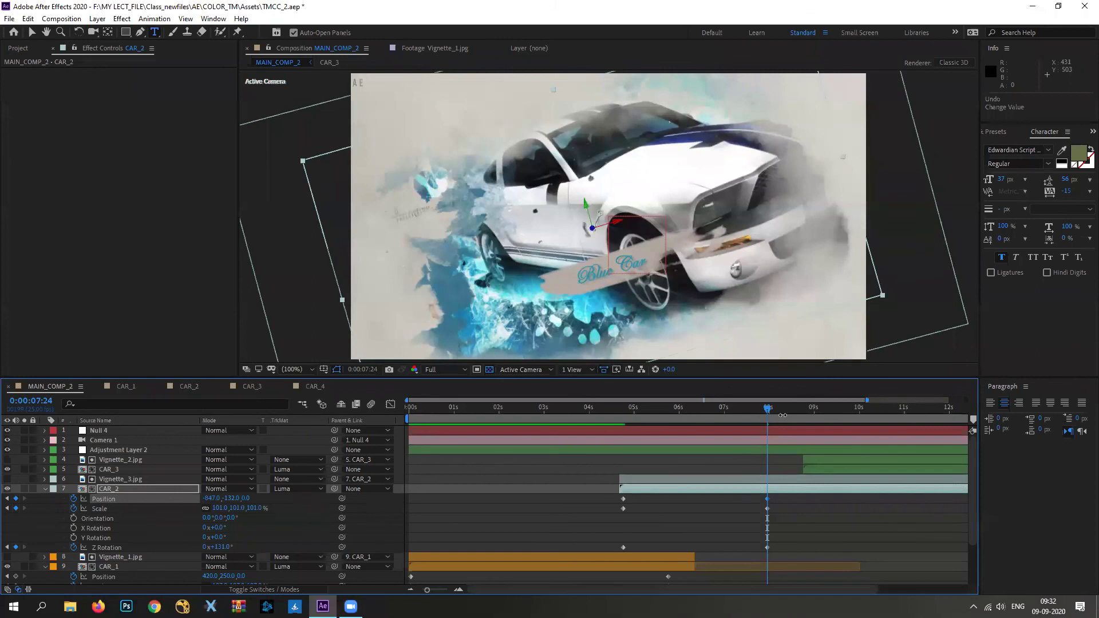
Play the animation from the first frame in the enlarged view, past the blue car into the green car's transition.
{"action": "left_click_drag", "start_coordinate": [767, 408], "coordinate": [363, 449]}
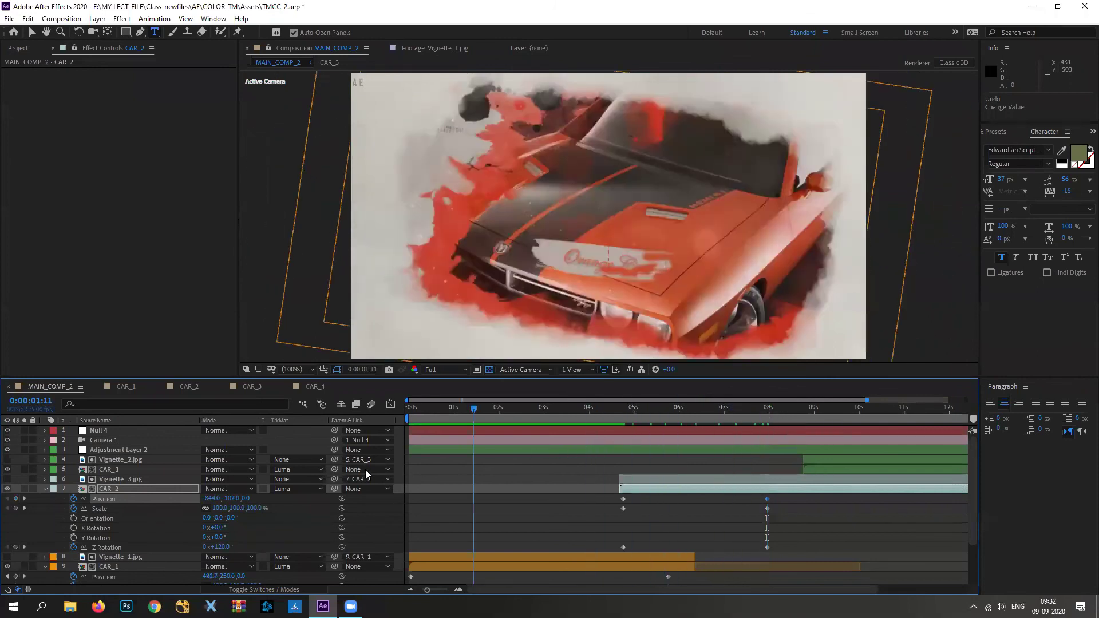
{"action": "key", "text": "grave"}
{"action": "key", "text": "space"}
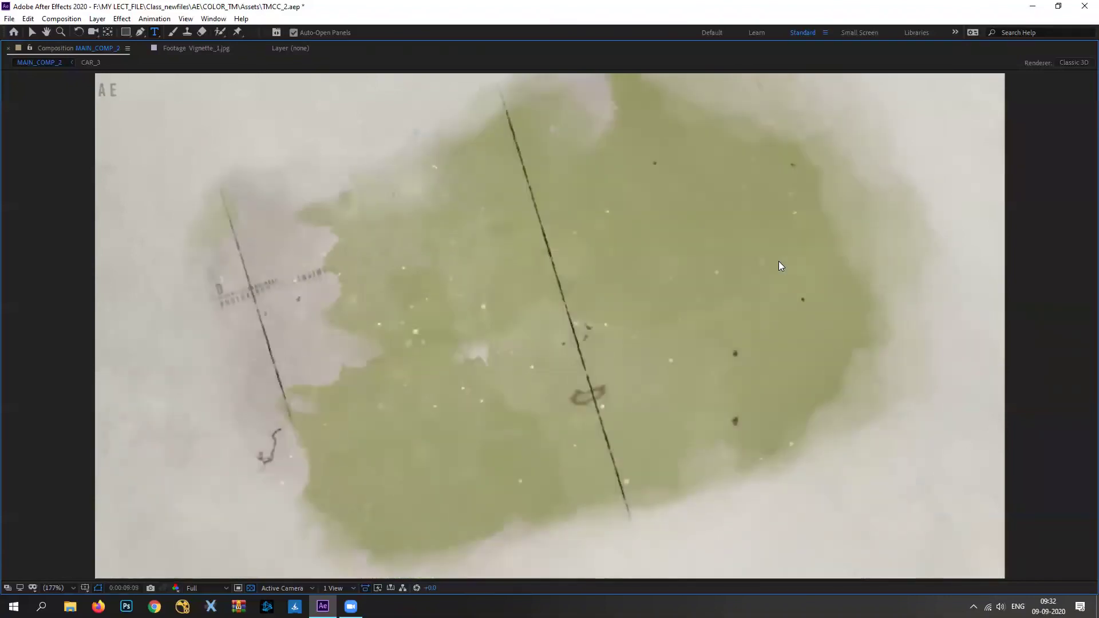
{"action": "key", "text": "space"}
{"action": "key", "text": "grave"}
Shift all of CAR_2's transform keyframes so the first set starts at 0:00:05:14, and play the section from 0:00:04:18.
{"action": "left_click_drag", "start_coordinate": [829, 408], "coordinate": [655, 445]}
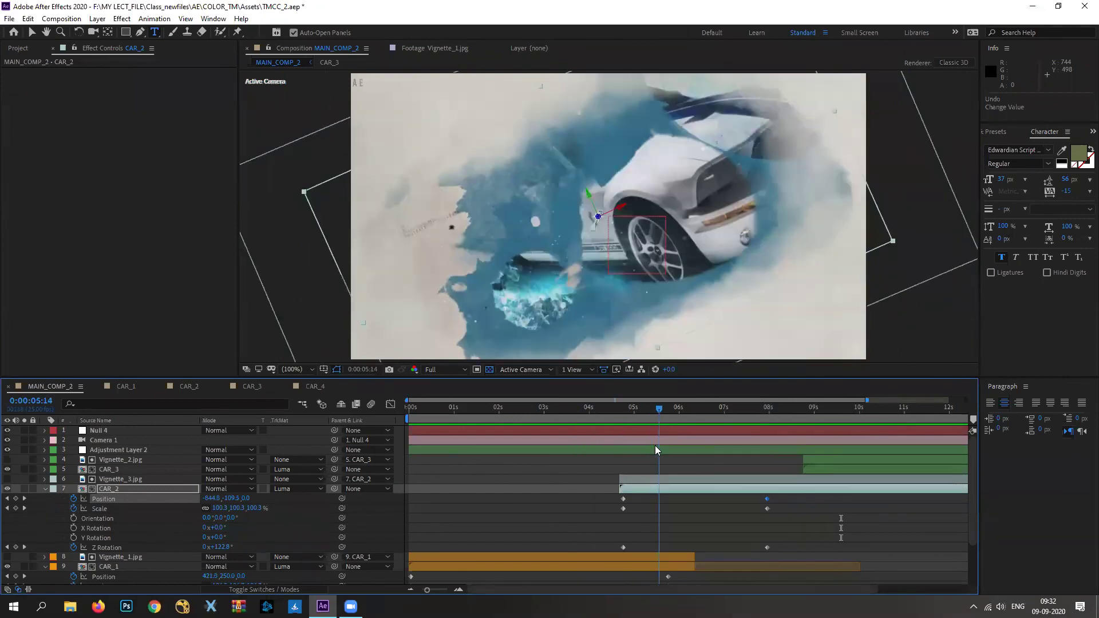
{"action": "left_click_drag", "start_coordinate": [787, 500], "coordinate": [657, 551]}
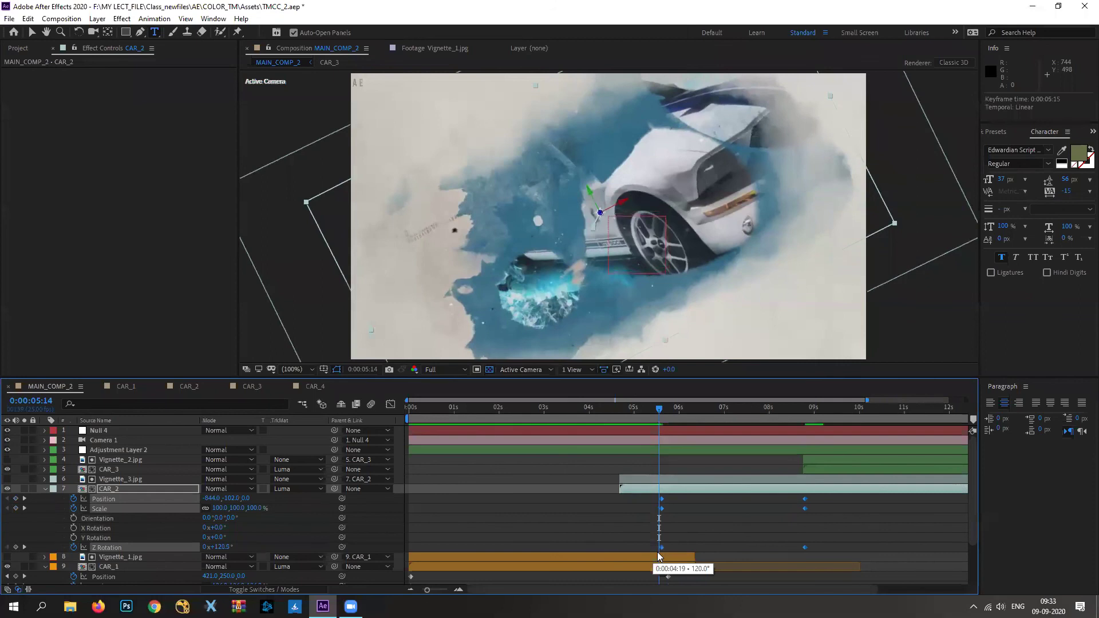
{"action": "left_click_drag", "start_coordinate": [657, 412], "coordinate": [620, 422]}
{"action": "key", "text": "space"}
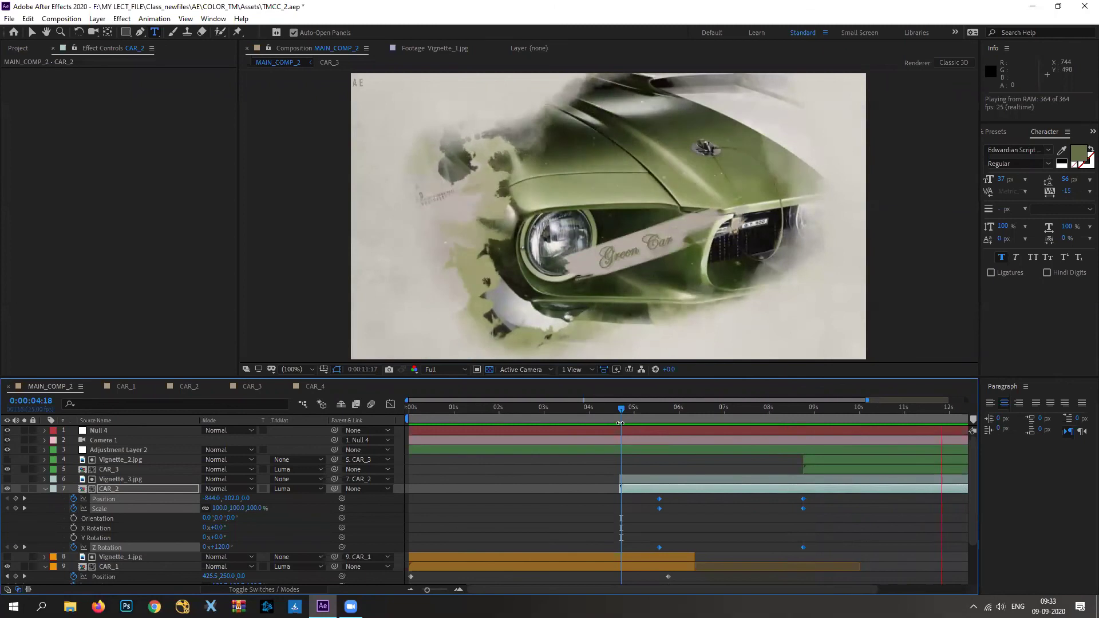
{"action": "key", "text": "space"}
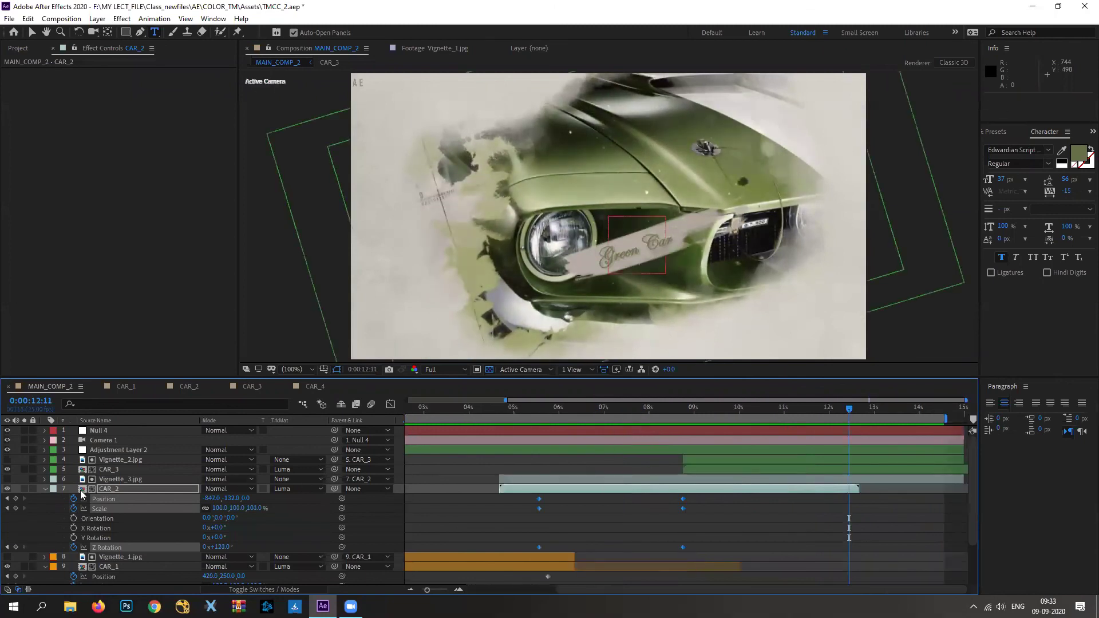
Collapse the transform properties of the CAR_2 and CAR_1 layers in the timeline.
{"action": "left_click", "coordinate": [52, 490]}
{"action": "left_click", "coordinate": [46, 493]}
{"action": "left_click", "coordinate": [44, 489]}
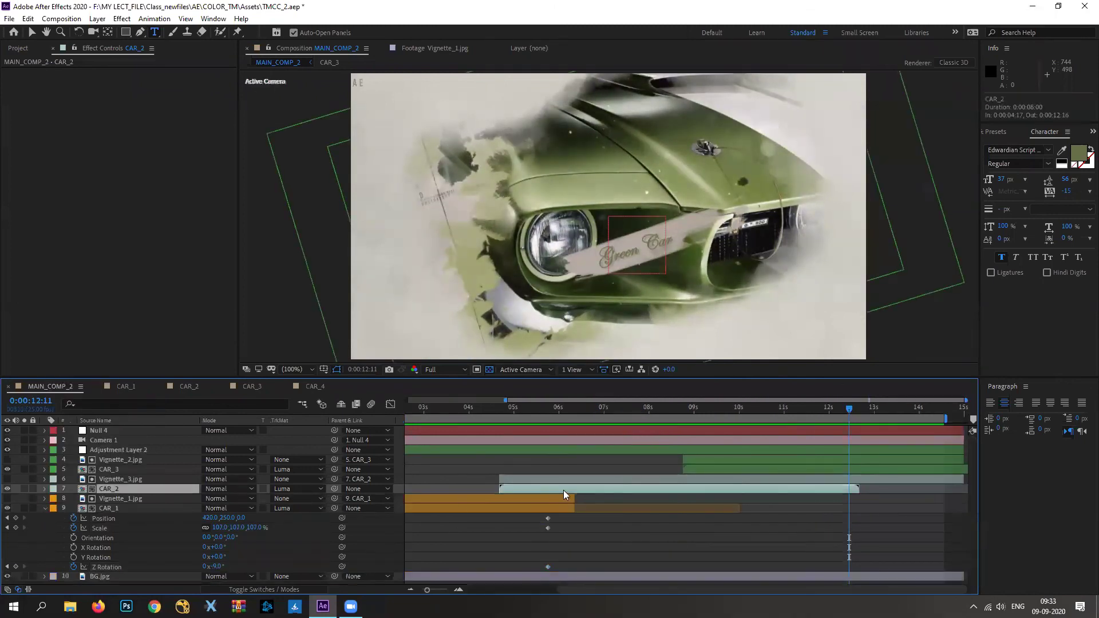
{"action": "left_click", "coordinate": [44, 508]}
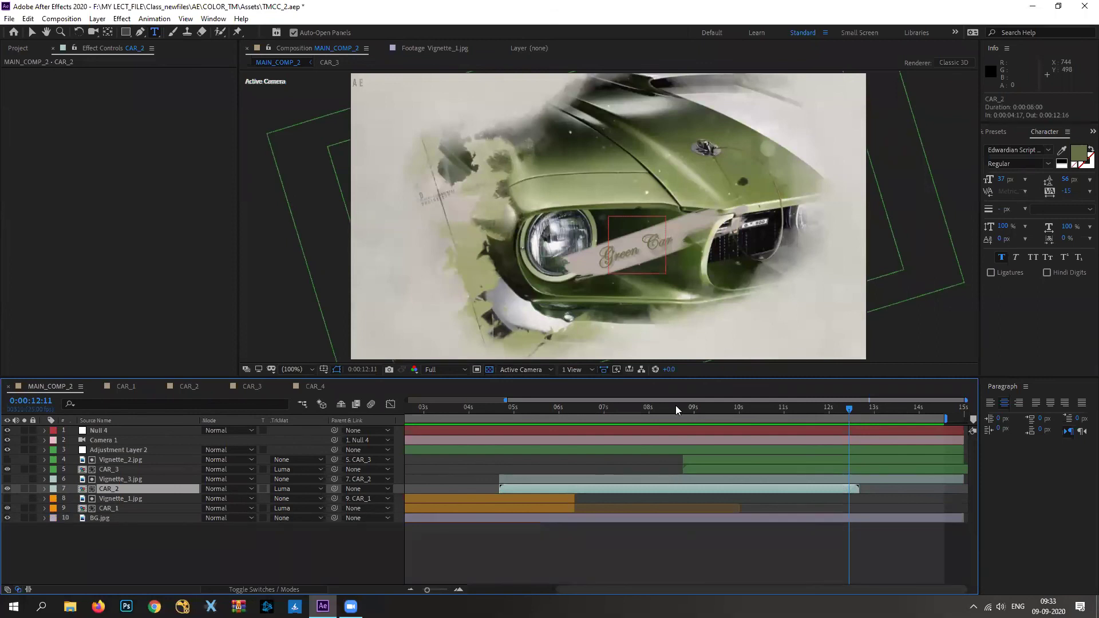
Review MAIN_COMP_2 from the first frame, with its full 15-second duration shown in the timeline.
{"action": "left_click_drag", "start_coordinate": [677, 408], "coordinate": [315, 445]}
{"action": "key", "text": "space"}
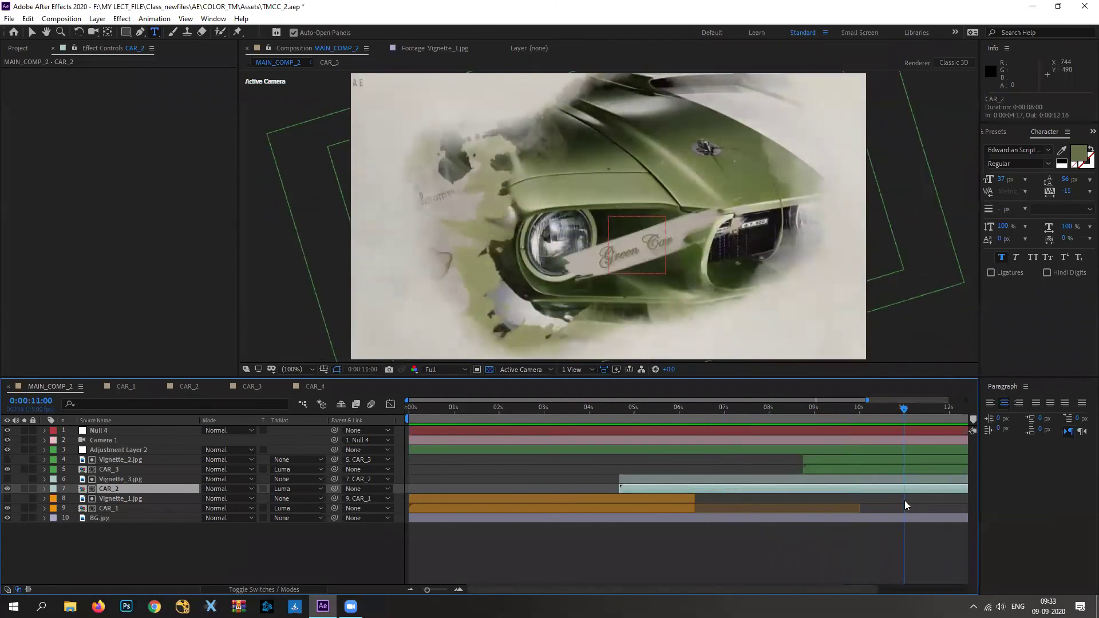
{"action": "left_click_drag", "start_coordinate": [427, 590], "coordinate": [421, 590]}
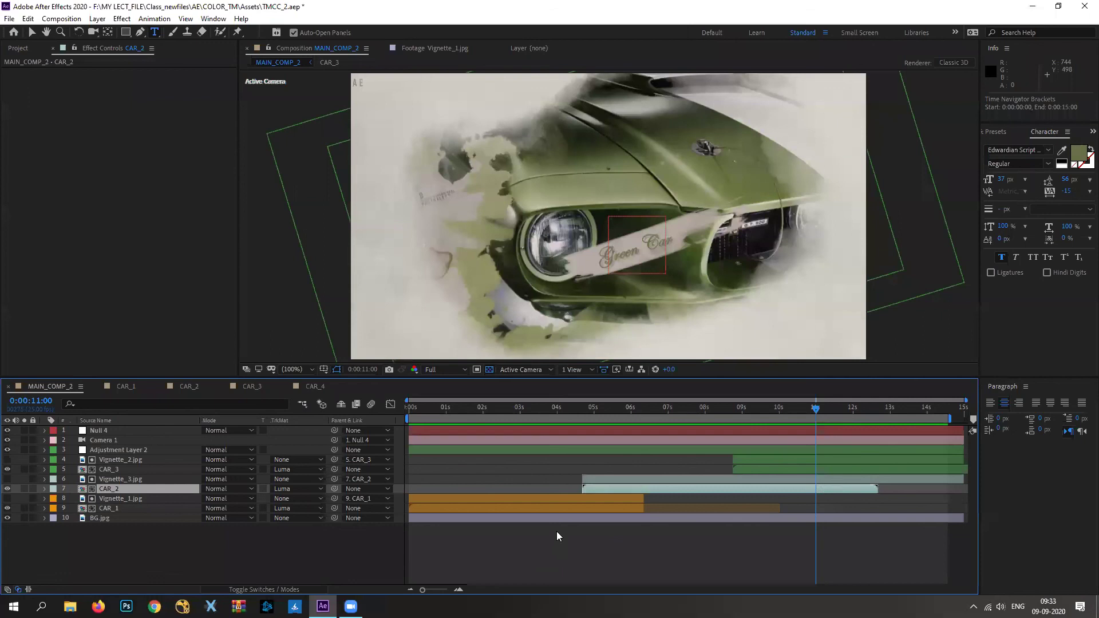
{"action": "left_click_drag", "start_coordinate": [722, 407], "coordinate": [443, 407]}
{"action": "left_click_drag", "start_coordinate": [548, 438], "coordinate": [353, 516]}
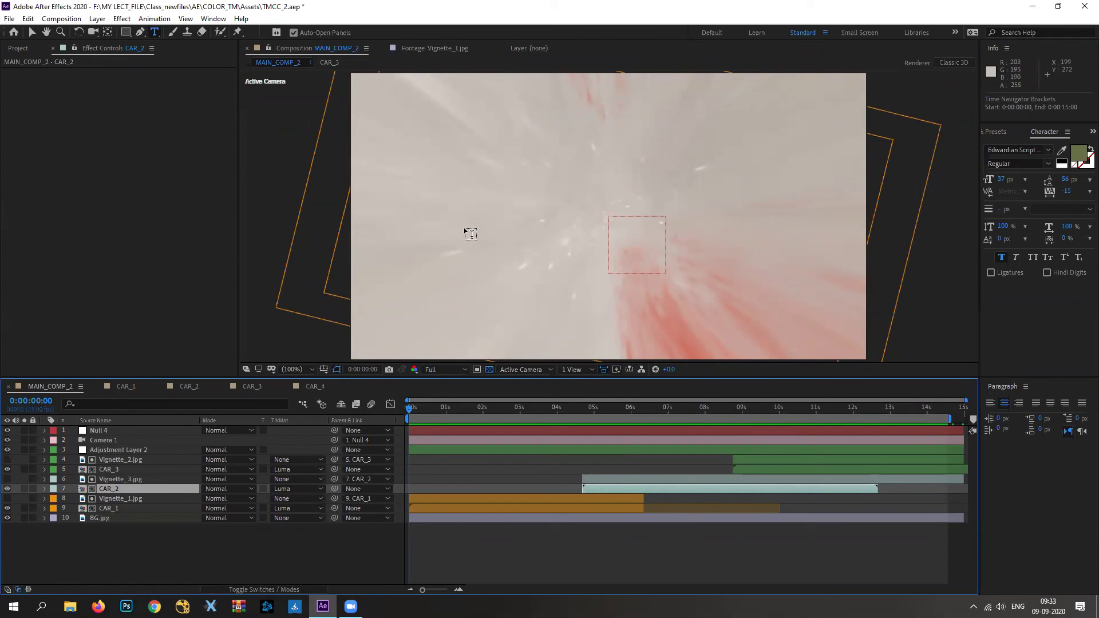
{"action": "left_click_drag", "start_coordinate": [436, 408], "coordinate": [382, 493]}
{"action": "key", "text": "space"}
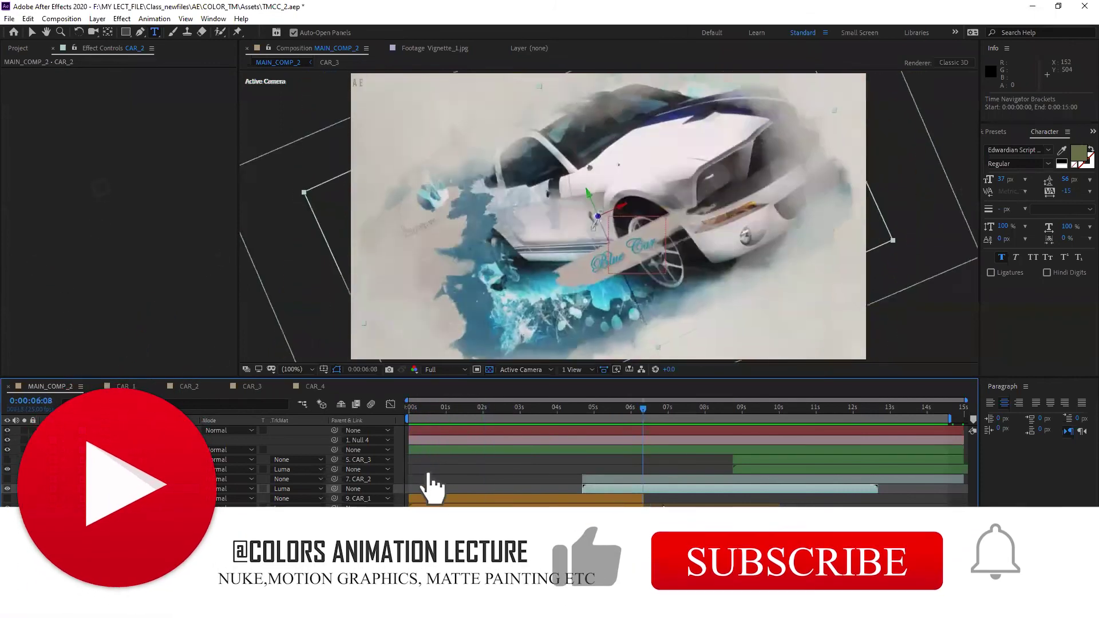